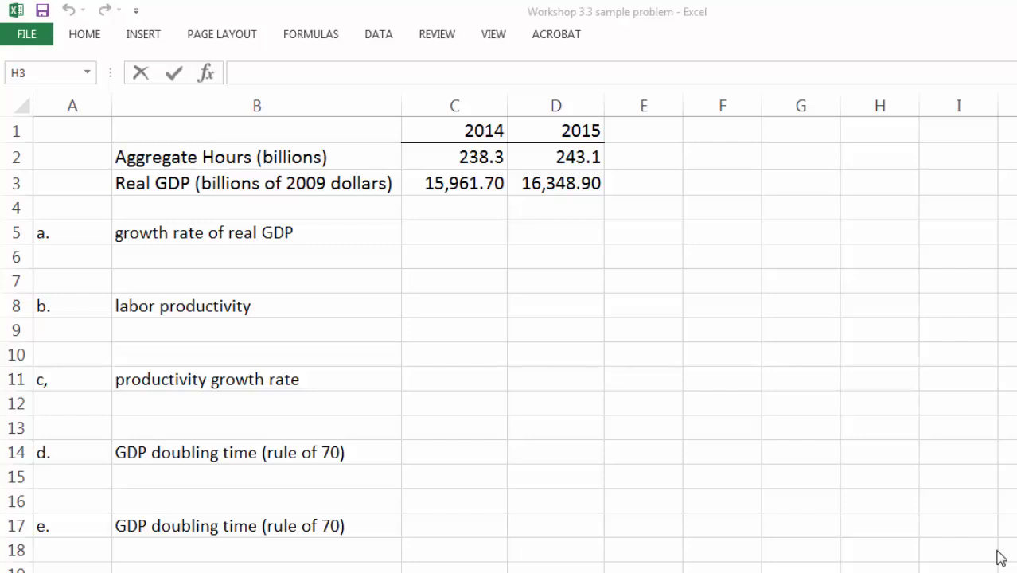
Review the 2014 and 2015 year headers, aggregate hours and real GDP figures in columns C:D
{"action": "key", "text": "alt+Tab"}
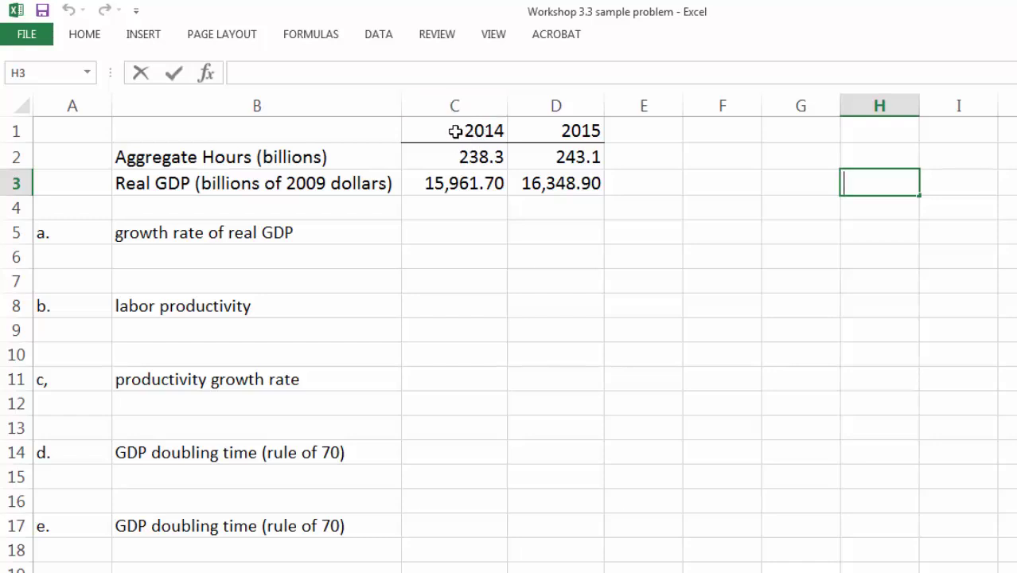
{"action": "left_click_drag", "start_coordinate": [455, 132], "coordinate": [529, 129]}
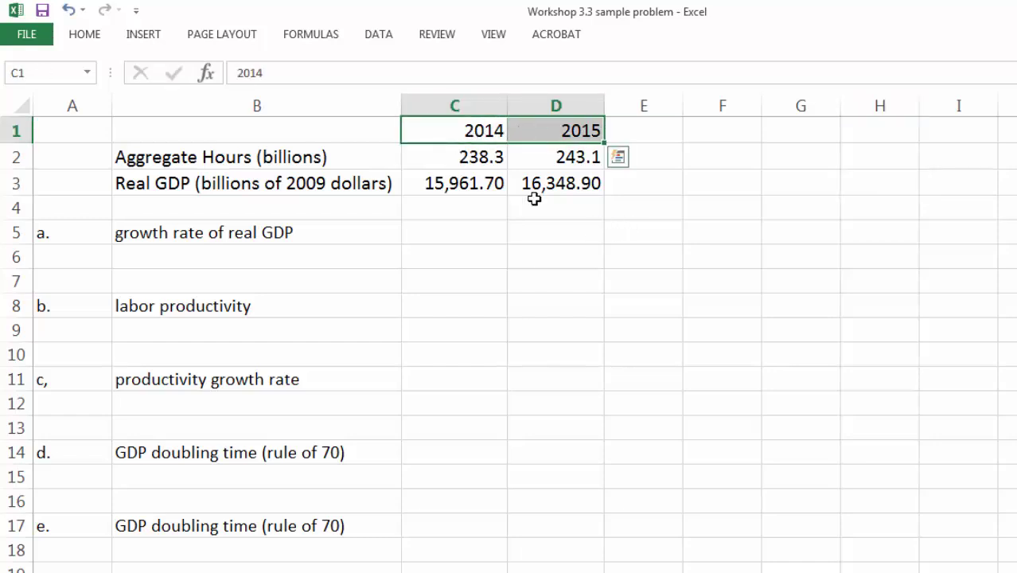
{"action": "left_click_drag", "start_coordinate": [458, 156], "coordinate": [531, 155]}
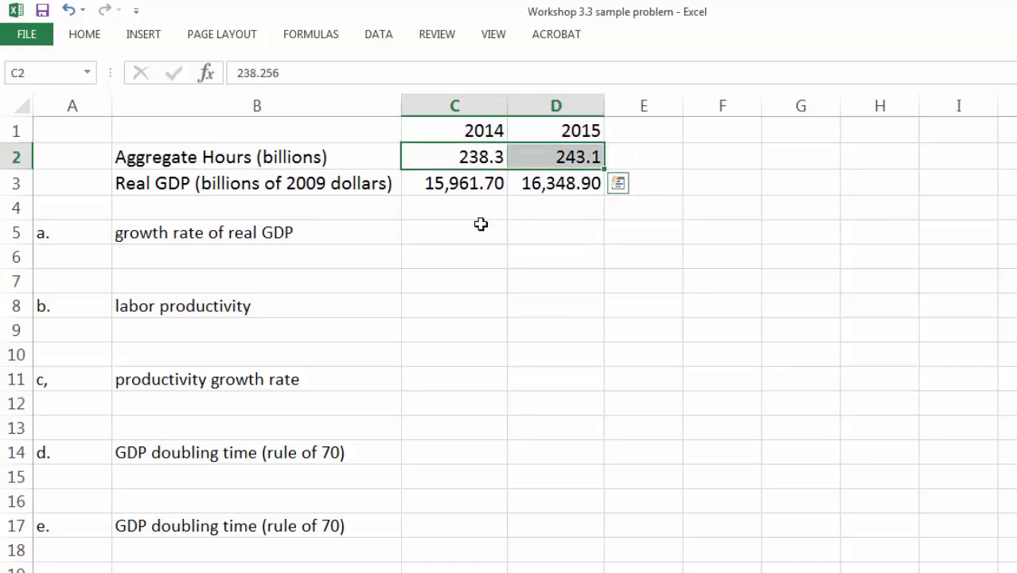
{"action": "left_click_drag", "start_coordinate": [464, 188], "coordinate": [528, 184]}
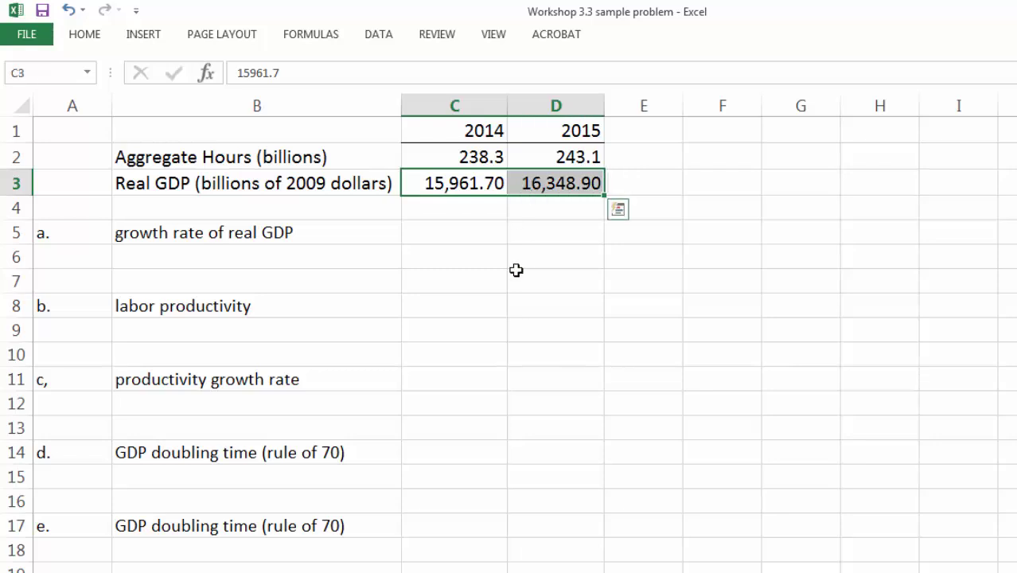
{"action": "left_click", "coordinate": [516, 271]}
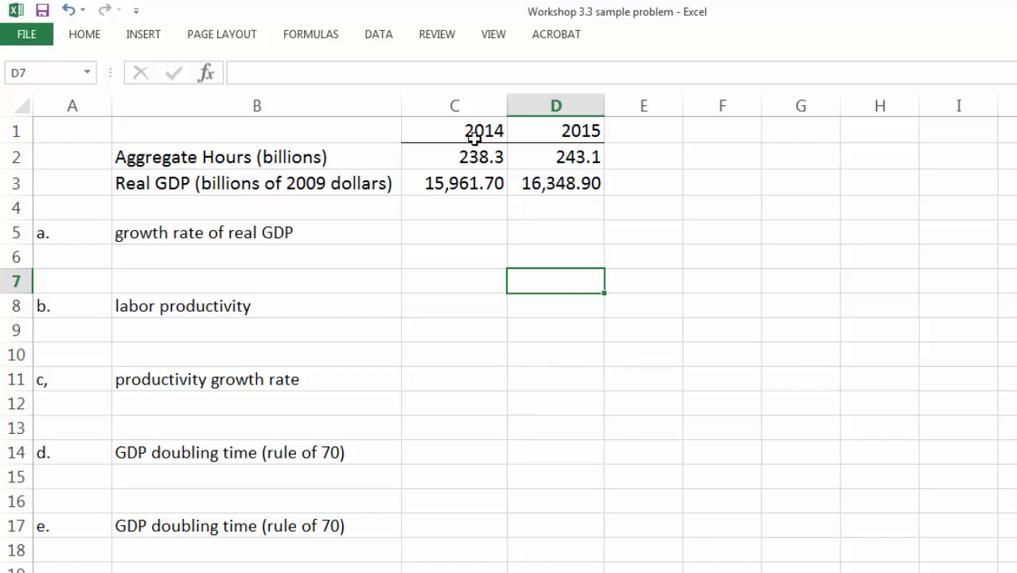
{"action": "left_click_drag", "start_coordinate": [472, 136], "coordinate": [532, 185]}
{"action": "left_click", "coordinate": [516, 278]}
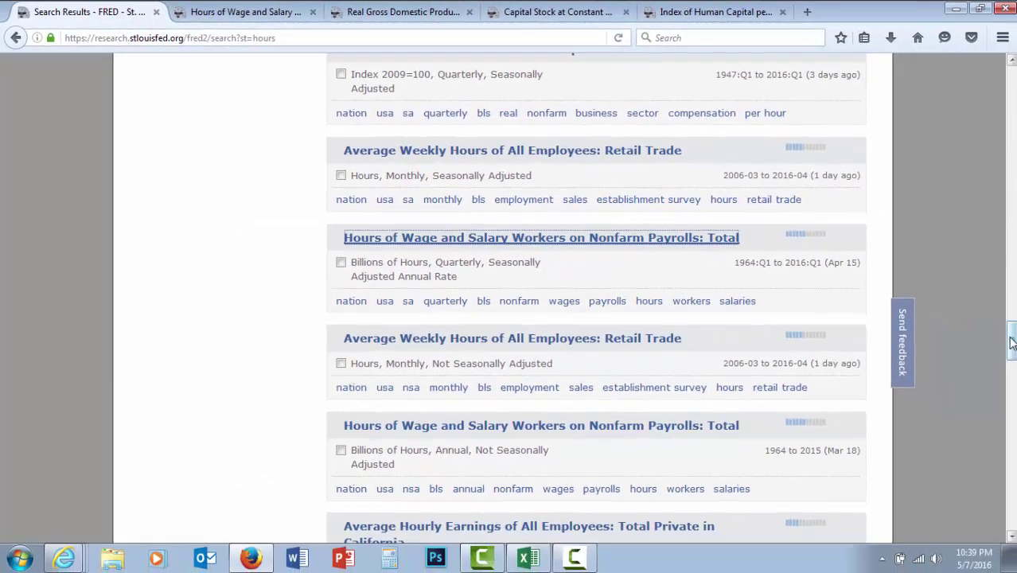
Scroll the FRED 'hours' results and open the Annual Hours of Wage and Salary Workers on Nonfarm Payrolls: Total series
{"action": "left_click_drag", "start_coordinate": [1012, 342], "coordinate": [1011, 64]}
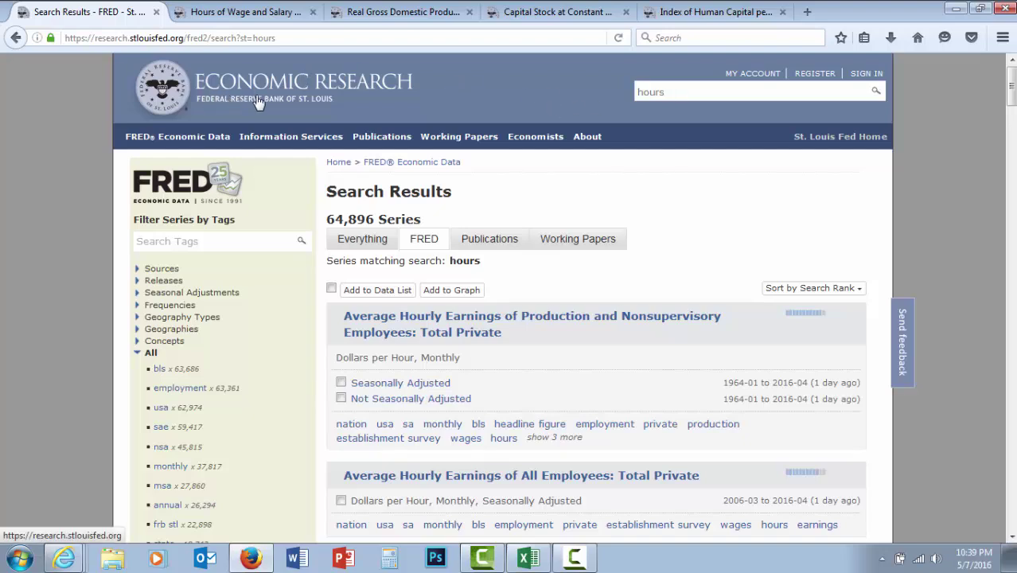
{"action": "left_click_drag", "start_coordinate": [666, 92], "coordinate": [603, 99]}
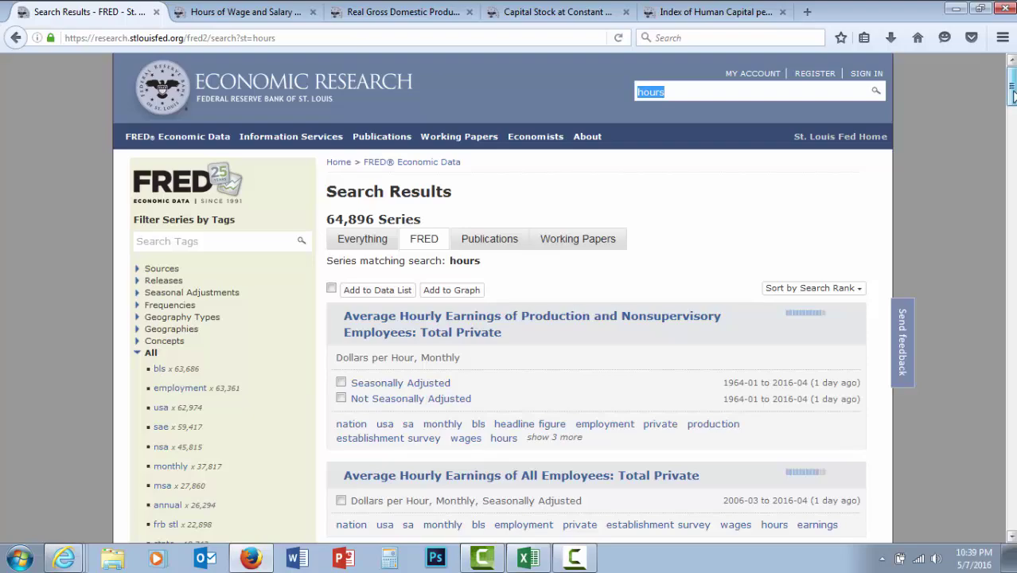
{"action": "left_click_drag", "start_coordinate": [1012, 102], "coordinate": [1012, 107]}
{"action": "scroll", "coordinate": [1012, 108], "scroll_direction": "down", "scroll_amount": 2}
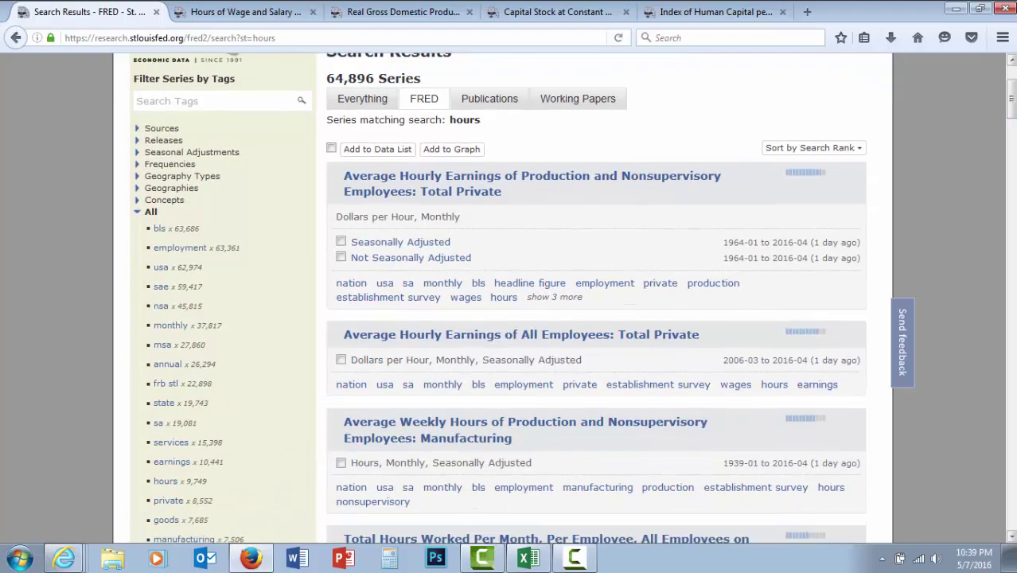
{"action": "scroll", "coordinate": [1012, 107], "scroll_direction": "down", "scroll_amount": 10}
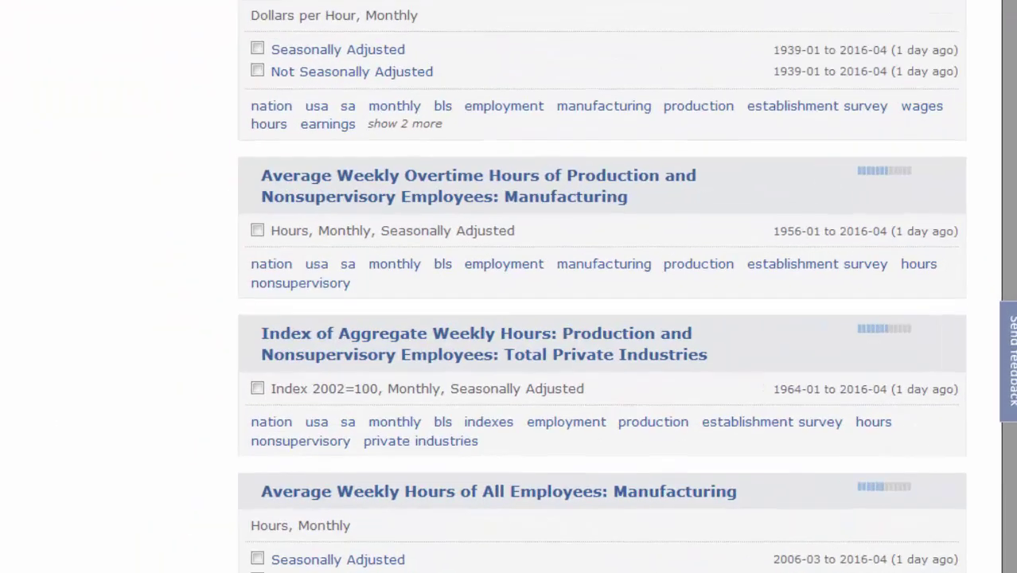
{"action": "scroll", "coordinate": [629, 302], "scroll_direction": "down", "scroll_amount": 3}
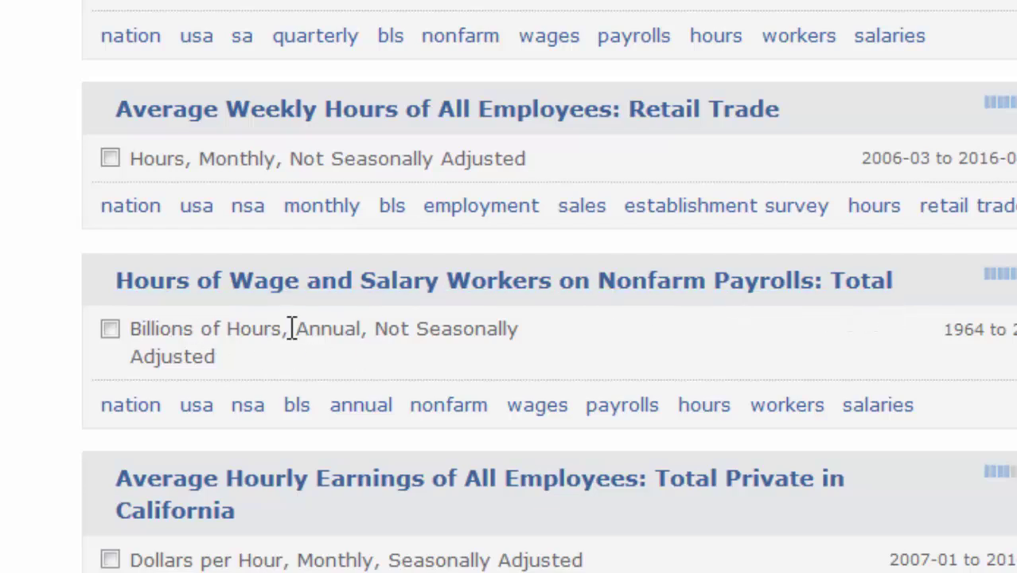
{"action": "left_click_drag", "start_coordinate": [297, 328], "coordinate": [365, 334]}
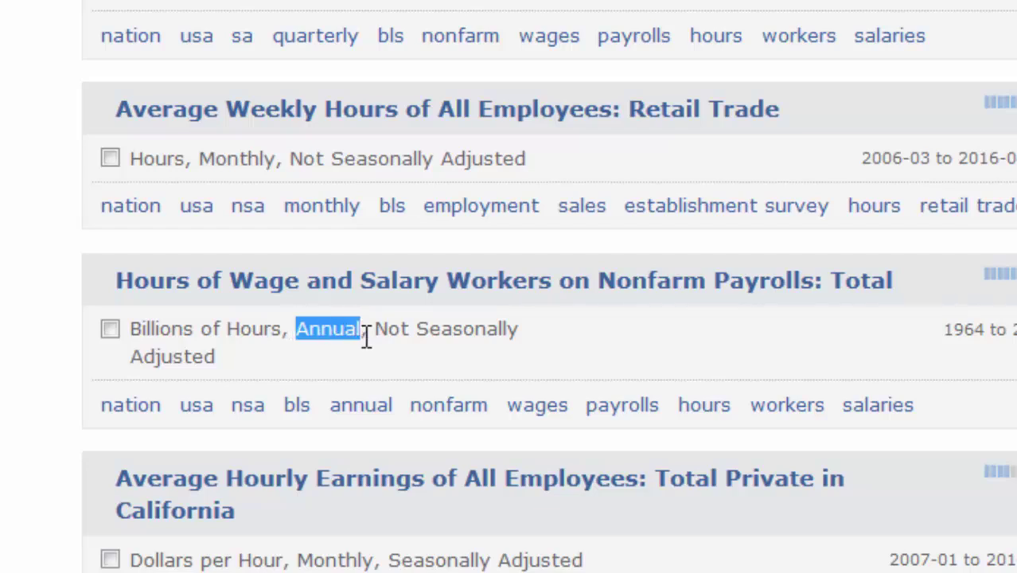
{"action": "left_click", "coordinate": [426, 287]}
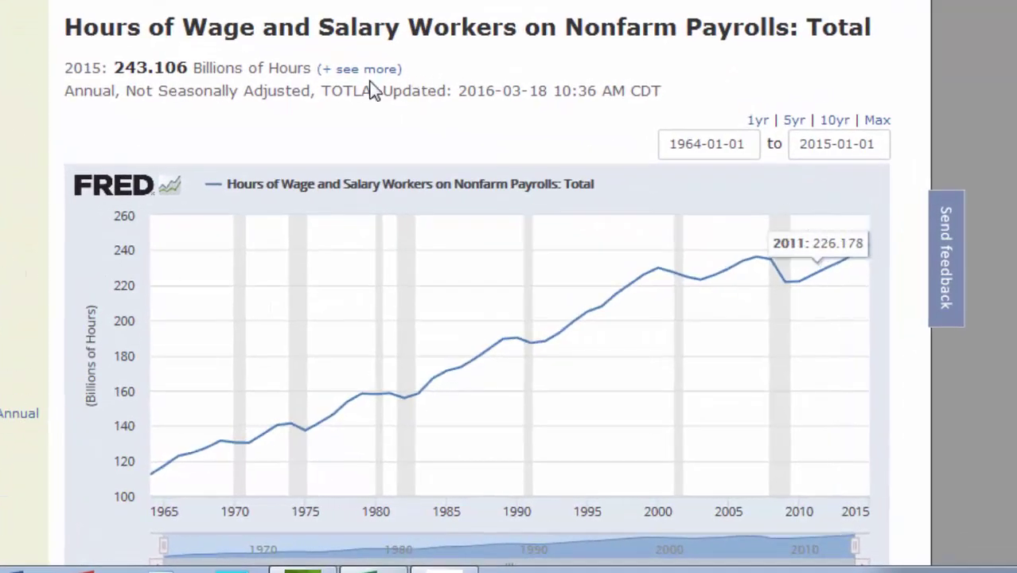
List the recent yearly hours values and narrow the hours chart to start around 1973
{"action": "left_click", "coordinate": [356, 70]}
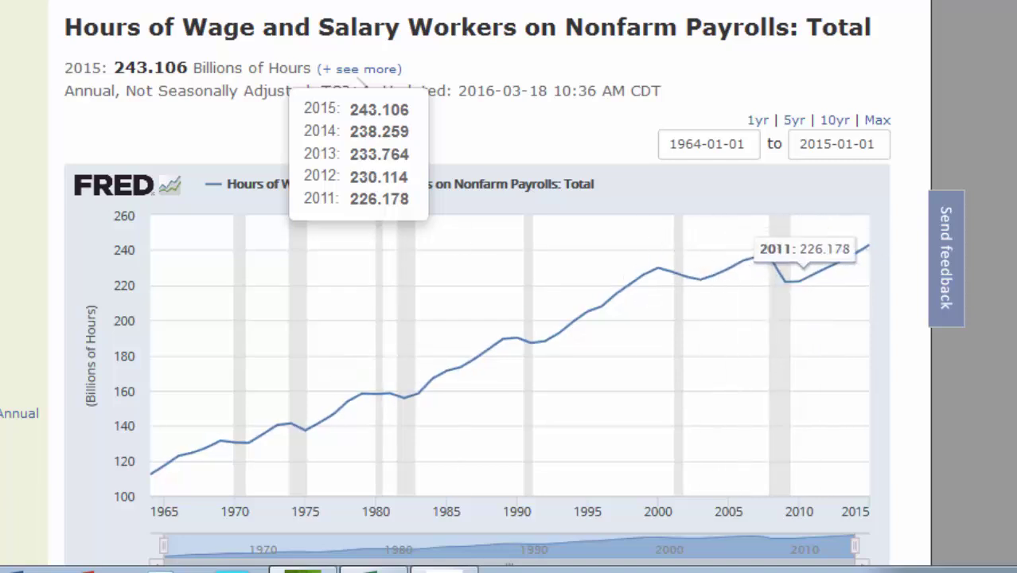
{"action": "scroll", "coordinate": [184, 545], "scroll_direction": "down", "scroll_amount": 1}
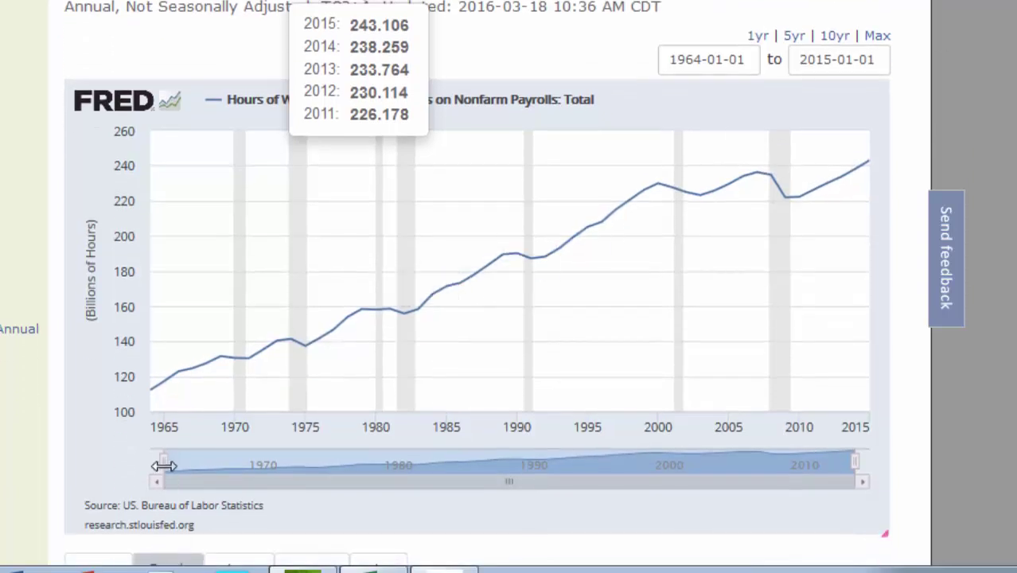
{"action": "left_click_drag", "start_coordinate": [163, 461], "coordinate": [362, 478]}
{"action": "left_click_drag", "start_coordinate": [135, 475], "coordinate": [135, 475]}
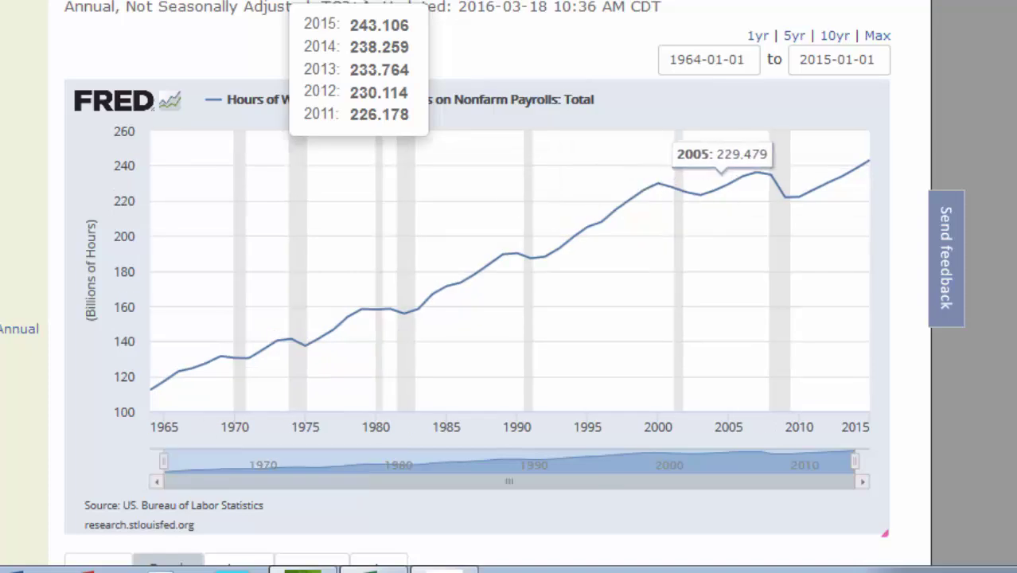
{"action": "scroll", "coordinate": [717, 191], "scroll_direction": "down", "scroll_amount": 8}
{"action": "scroll", "coordinate": [794, 125], "scroll_direction": "up", "scroll_amount": 1}
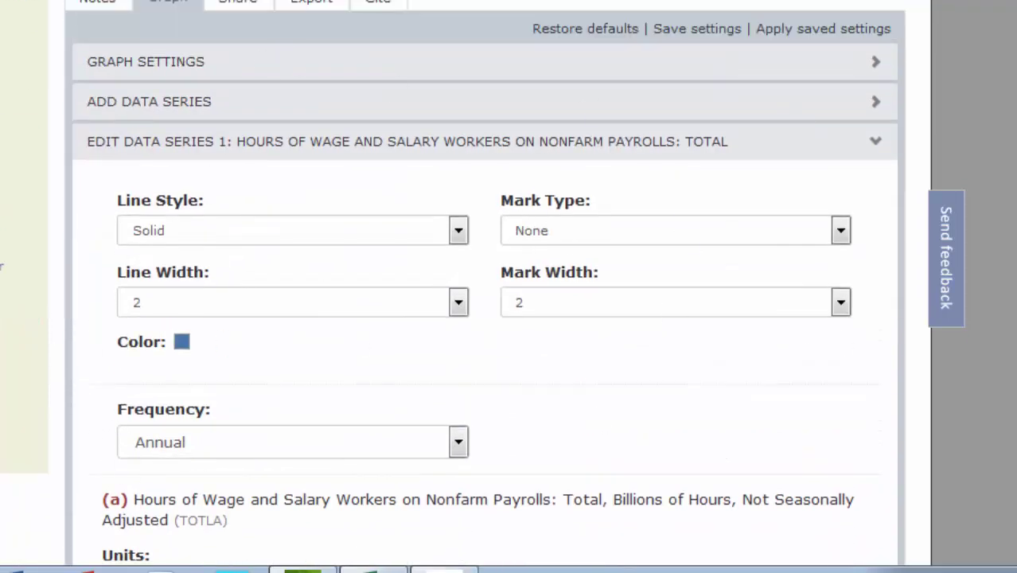
{"action": "scroll", "coordinate": [483, 283], "scroll_direction": "up", "scroll_amount": 6}
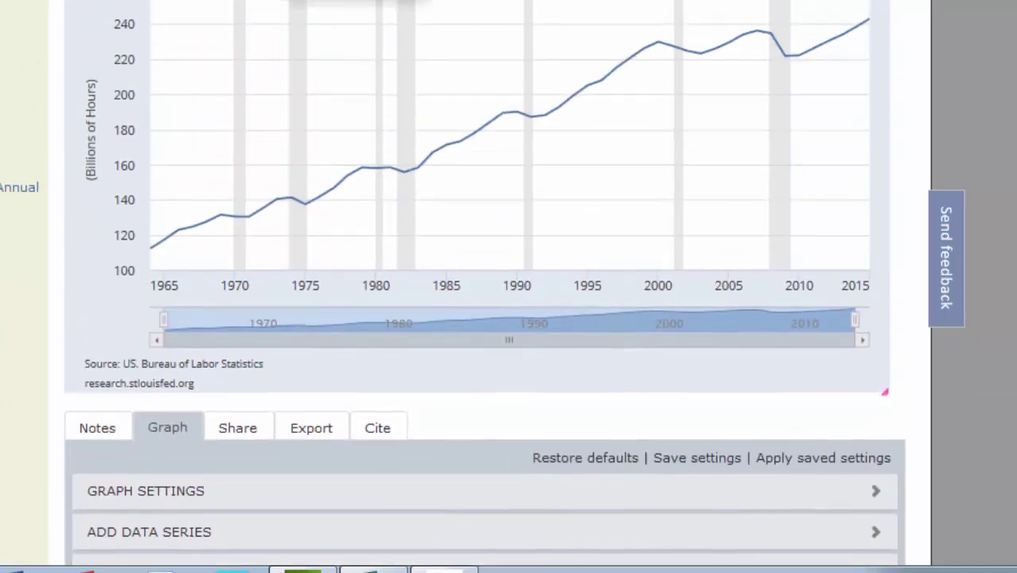
{"action": "scroll", "coordinate": [484, 286], "scroll_direction": "down", "scroll_amount": 2}
{"action": "scroll", "coordinate": [484, 287], "scroll_direction": "down", "scroll_amount": 9}
{"action": "scroll", "coordinate": [484, 286], "scroll_direction": "up", "scroll_amount": 3}
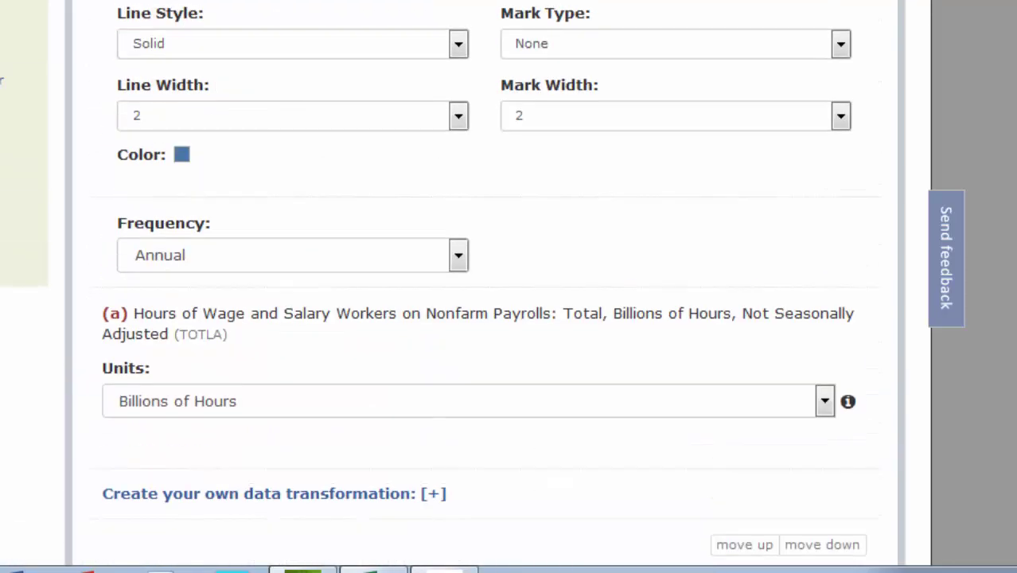
{"action": "scroll", "coordinate": [484, 286], "scroll_direction": "up", "scroll_amount": 1}
{"action": "scroll", "coordinate": [510, 286], "scroll_direction": "up", "scroll_amount": 4}
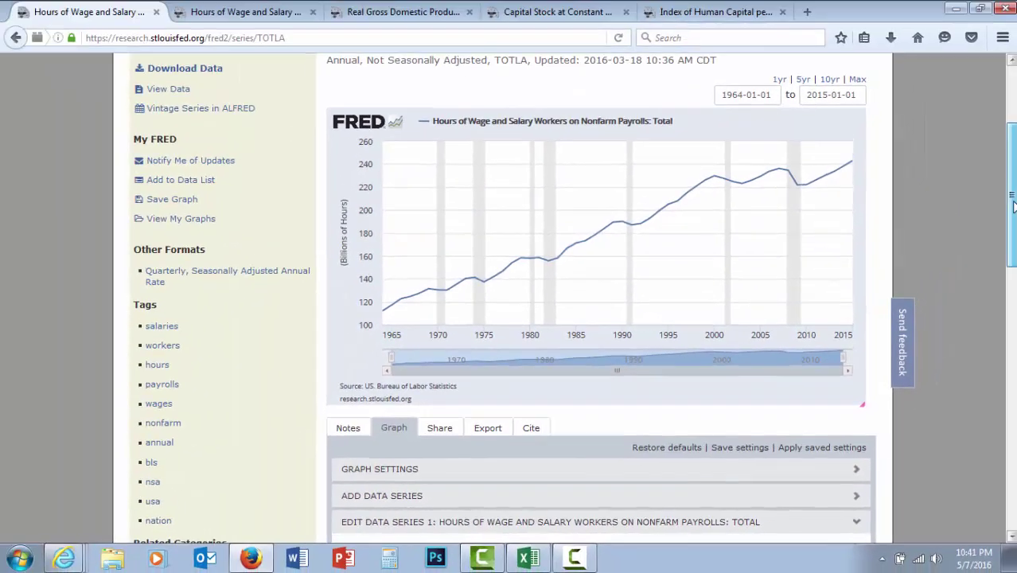
{"action": "scroll", "coordinate": [1014, 207], "scroll_direction": "up", "scroll_amount": 2}
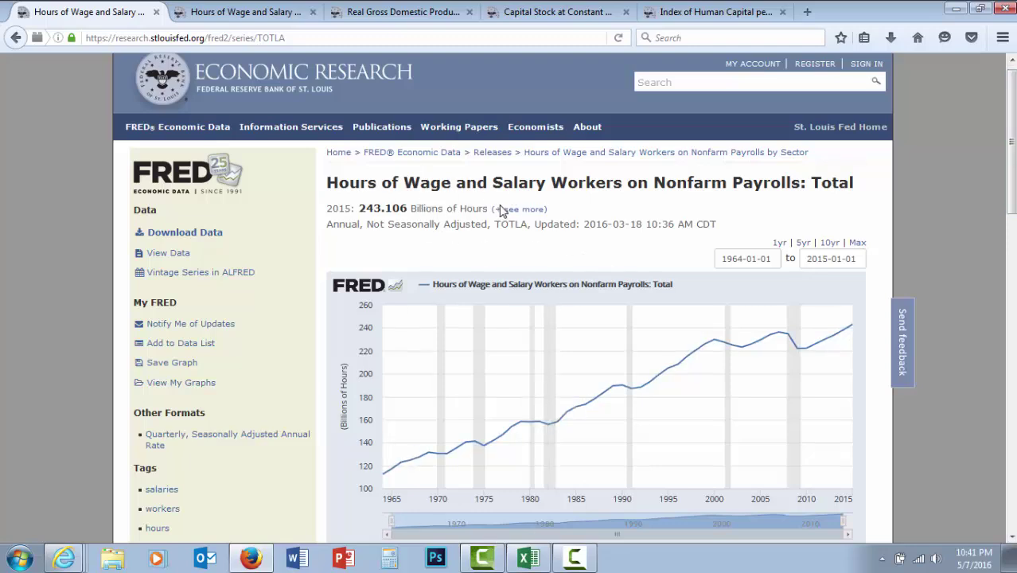
Show the recent yearly Real GDP values, including 15,961.7 for 2014 and 16,348.9 for 2015
{"action": "left_click", "coordinate": [427, 9]}
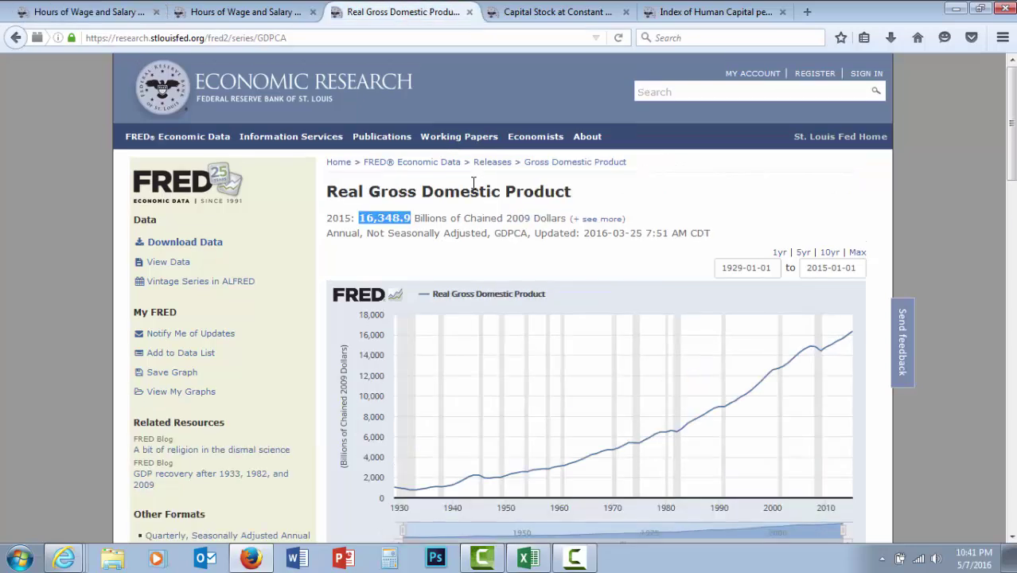
{"action": "left_click", "coordinate": [412, 191]}
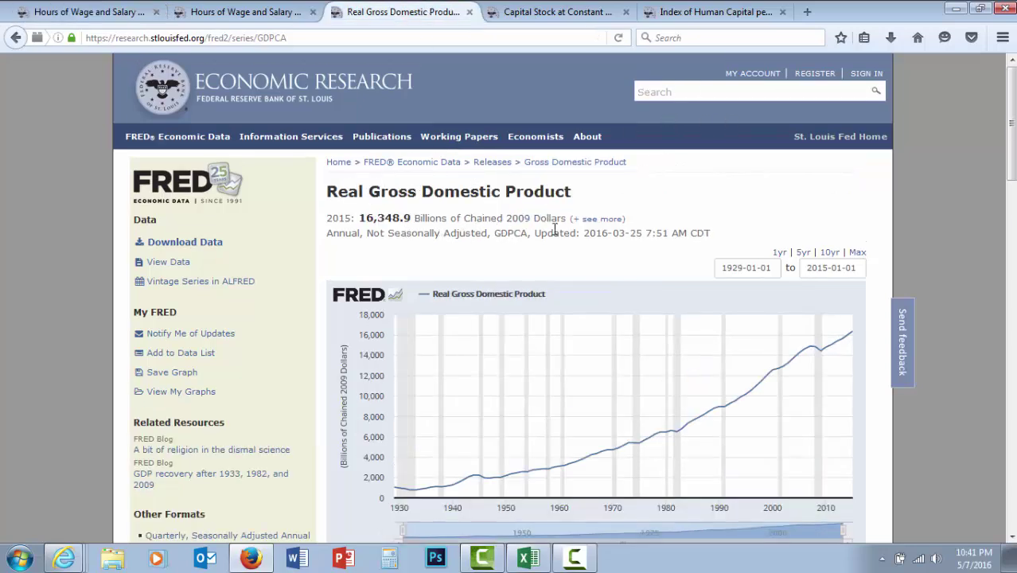
{"action": "left_click", "coordinate": [605, 226]}
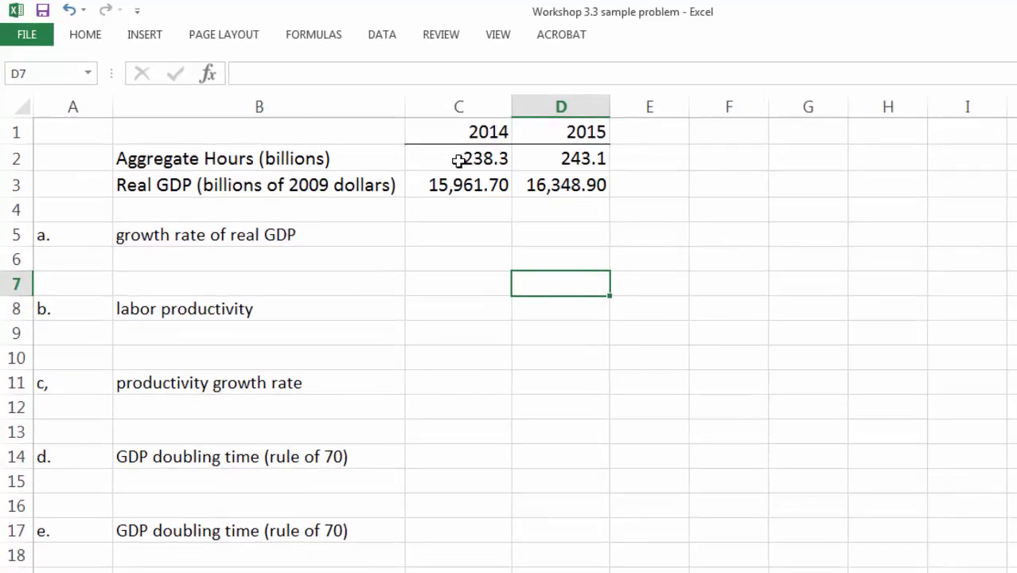
Review the hours and GDP figures for both years and the lettered question labels
{"action": "left_click_drag", "start_coordinate": [459, 159], "coordinate": [567, 189]}
{"action": "left_click", "coordinate": [561, 331]}
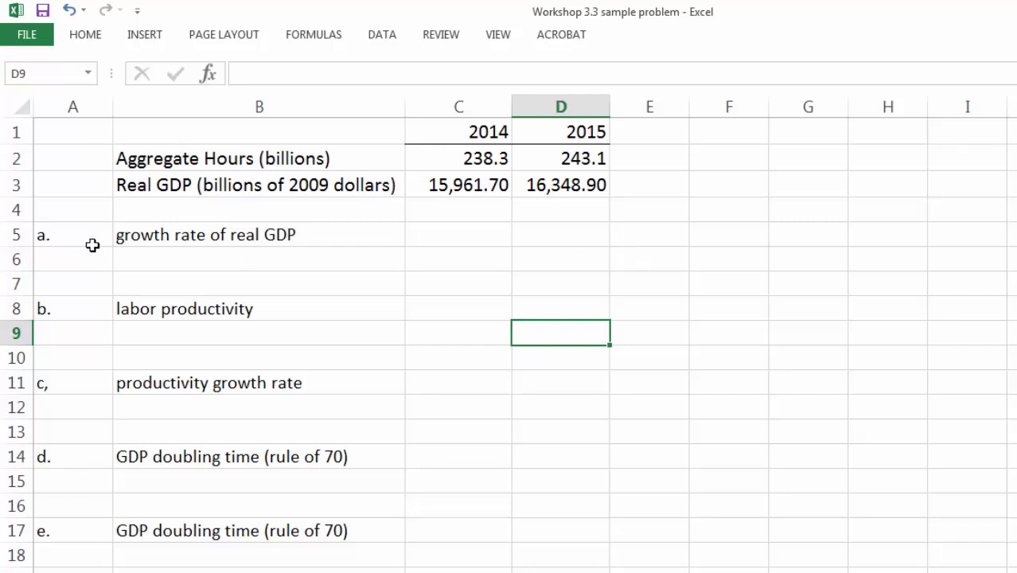
{"action": "left_click_drag", "start_coordinate": [90, 243], "coordinate": [340, 571]}
{"action": "left_click", "coordinate": [595, 411]}
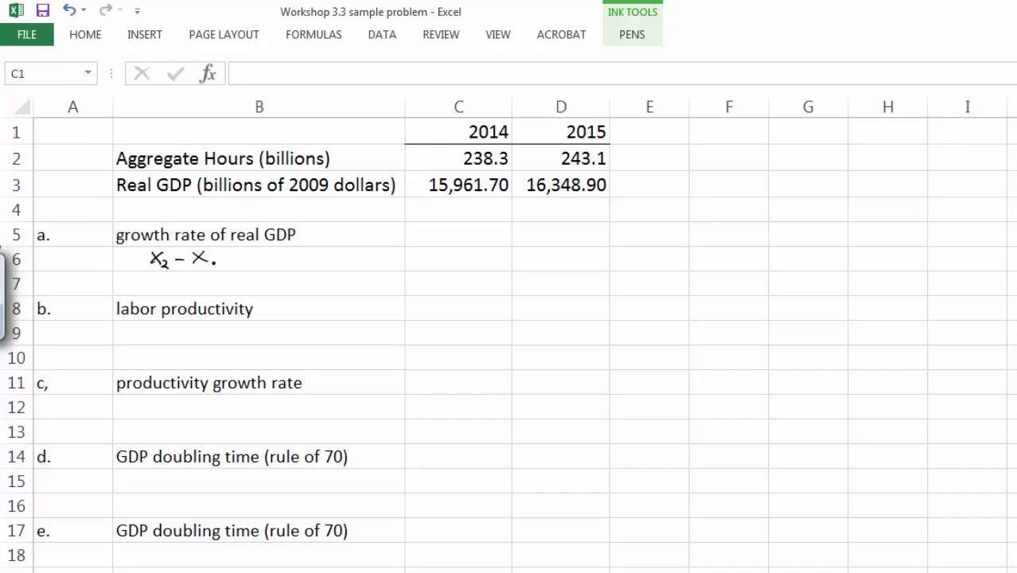
Handwrite the growth-rate formula (x2 − x1)/x1 × 100 under the real GDP growth label
{"action": "mouse_move", "coordinate": [150, 272]}
{"action": "left_mouse_down"}
{"action": "mouse_move", "coordinate": [220, 273]}
{"action": "mouse_move", "coordinate": [193, 296]}
{"action": "left_mouse_up"}
{"action": "left_click_drag", "start_coordinate": [153, 250], "coordinate": [149, 269]}
{"action": "left_click_drag", "start_coordinate": [212, 250], "coordinate": [215, 267]}
{"action": "left_click_drag", "start_coordinate": [230, 265], "coordinate": [237, 271]}
{"action": "left_click_drag", "start_coordinate": [244, 260], "coordinate": [243, 269]}
{"action": "left_click_drag", "start_coordinate": [256, 259], "coordinate": [258, 266]}
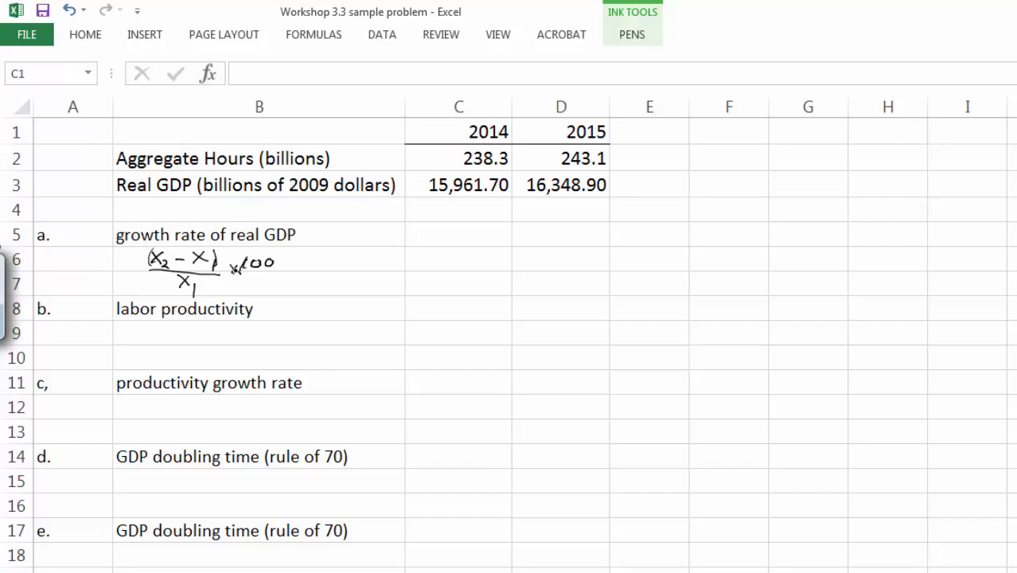
{"action": "key", "text": "Escape"}
{"action": "left_click", "coordinate": [477, 239]}
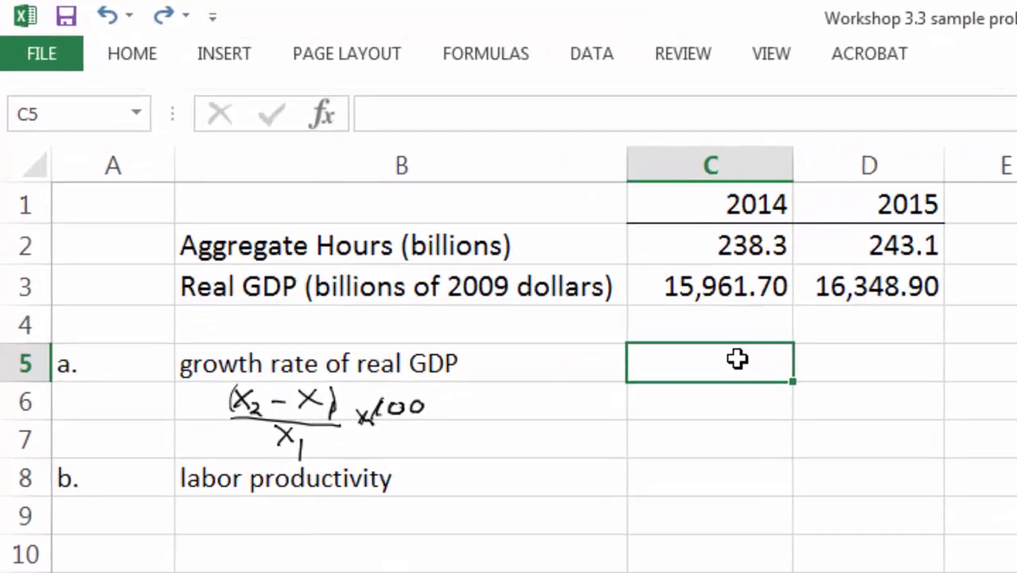
Enter =(D3-C3)/C3 in C5 to compute real GDP growth
{"action": "type", "text": "=("}
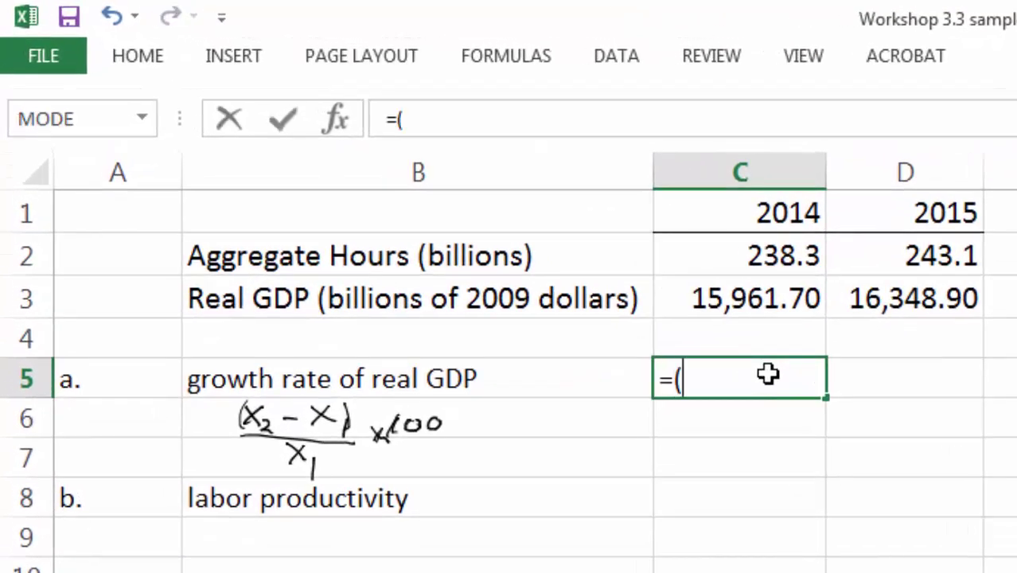
{"action": "left_click", "coordinate": [923, 294]}
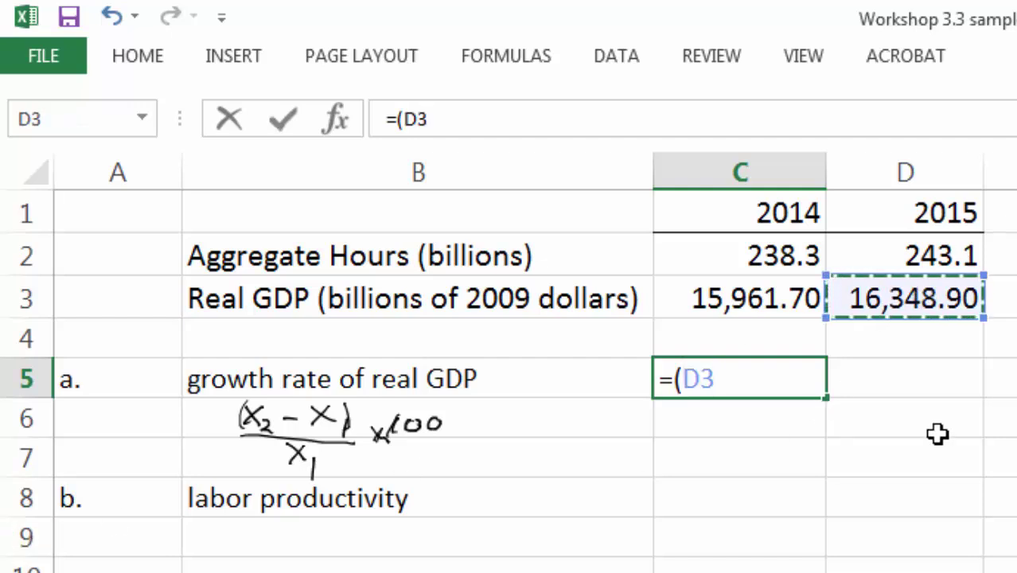
{"action": "type", "text": "-"}
{"action": "left_click", "coordinate": [740, 301]}
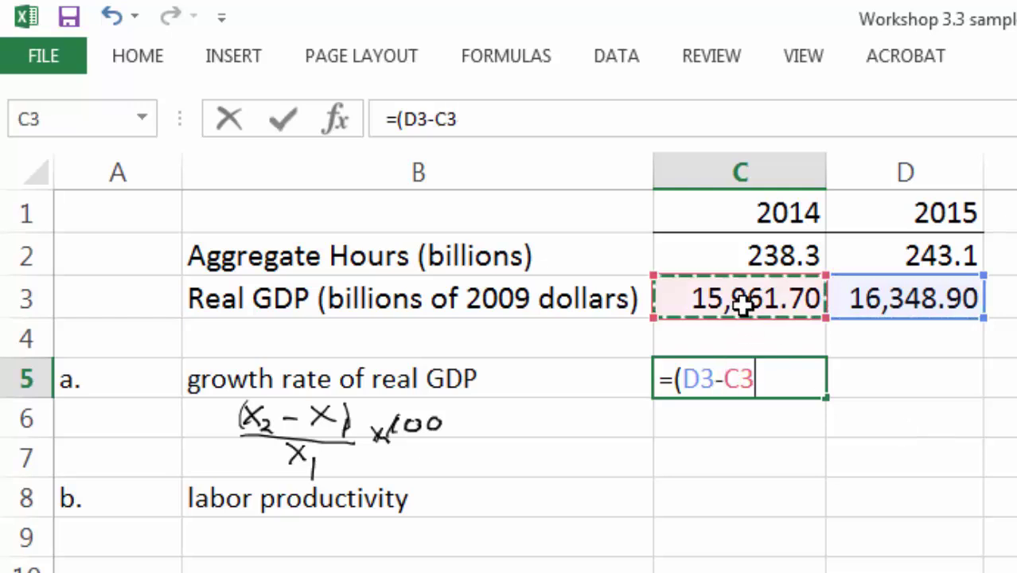
{"action": "type", "text": ")/"}
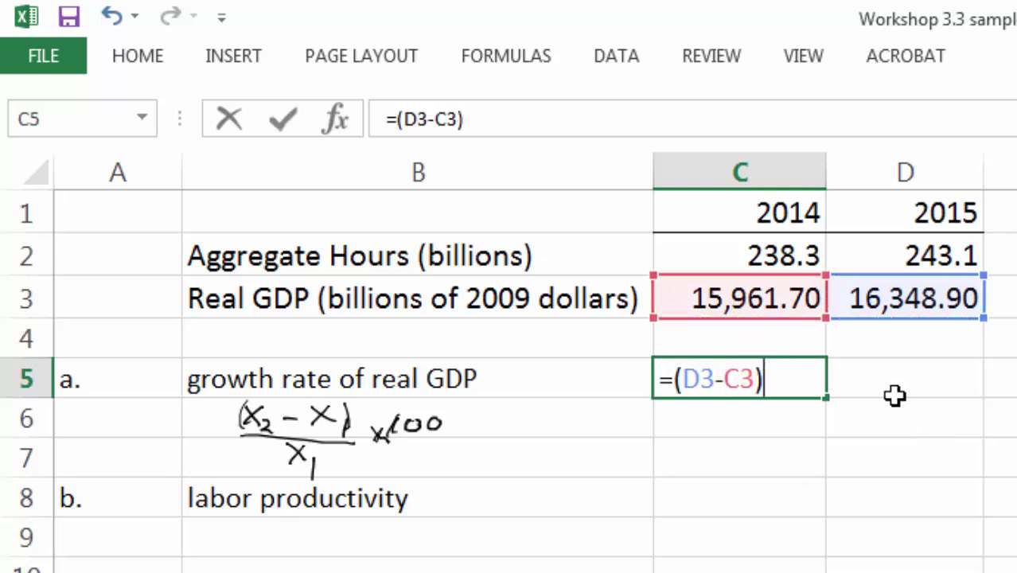
{"action": "left_click", "coordinate": [795, 303]}
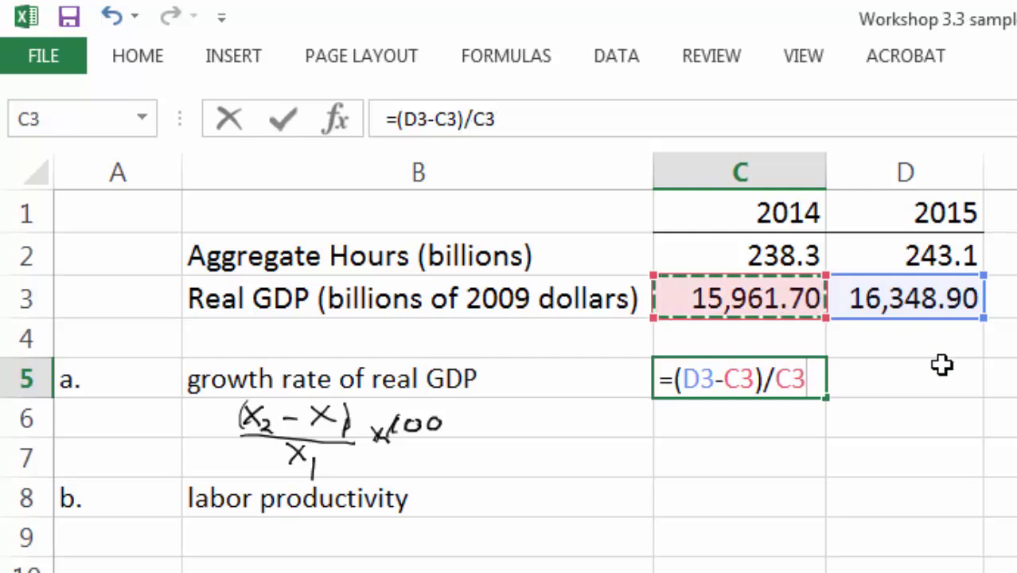
{"action": "key", "text": "Return"}
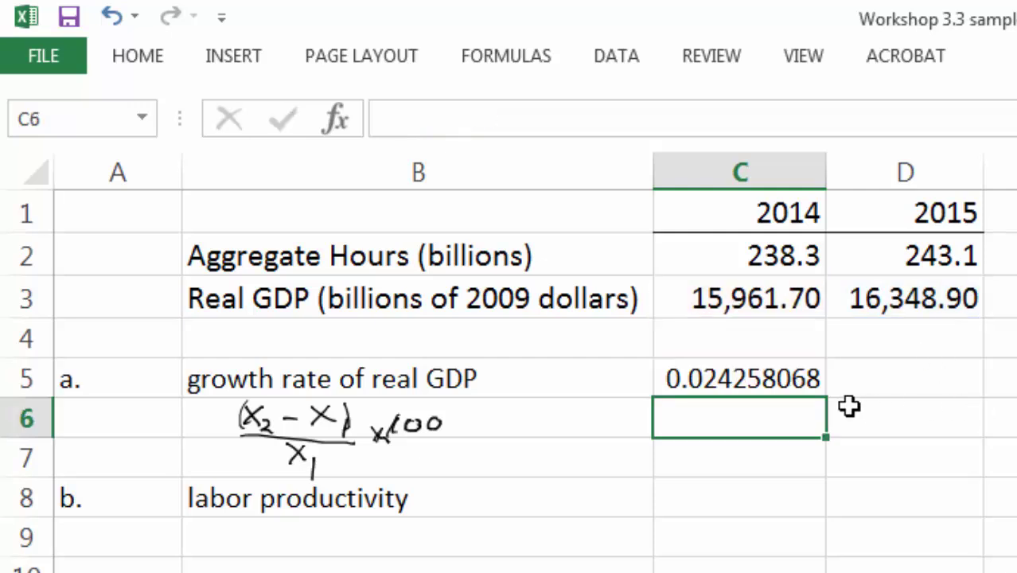
Format C5 as a percentage with two decimals (2.43%) and fill it yellow
{"action": "left_click", "coordinate": [806, 379]}
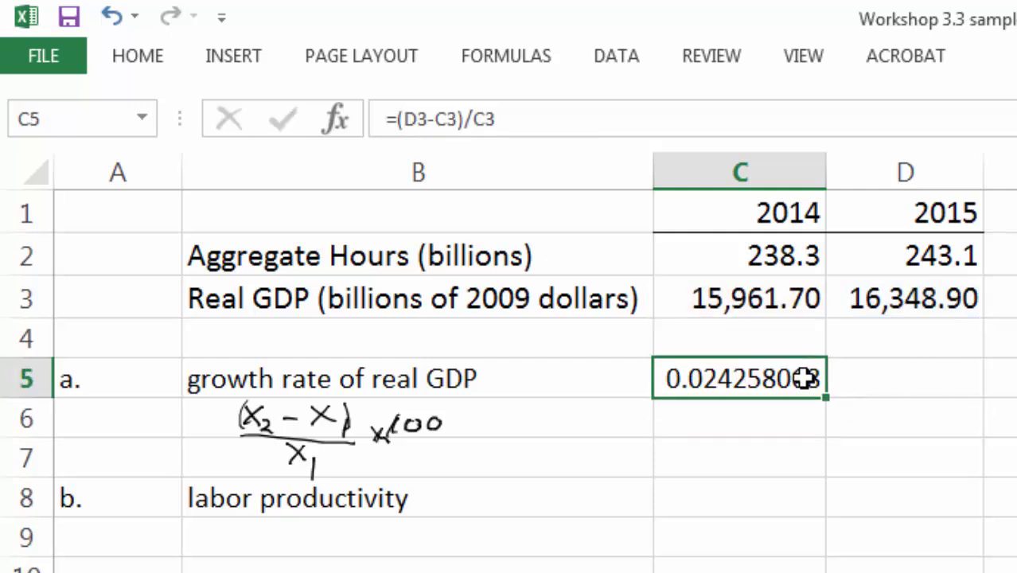
{"action": "left_click", "coordinate": [158, 58]}
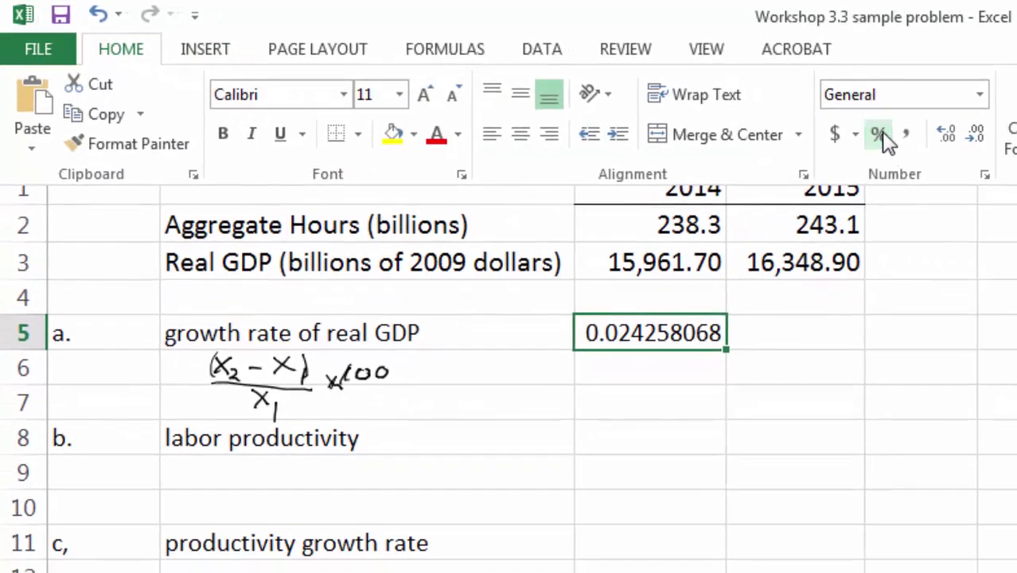
{"action": "left_click", "coordinate": [880, 136]}
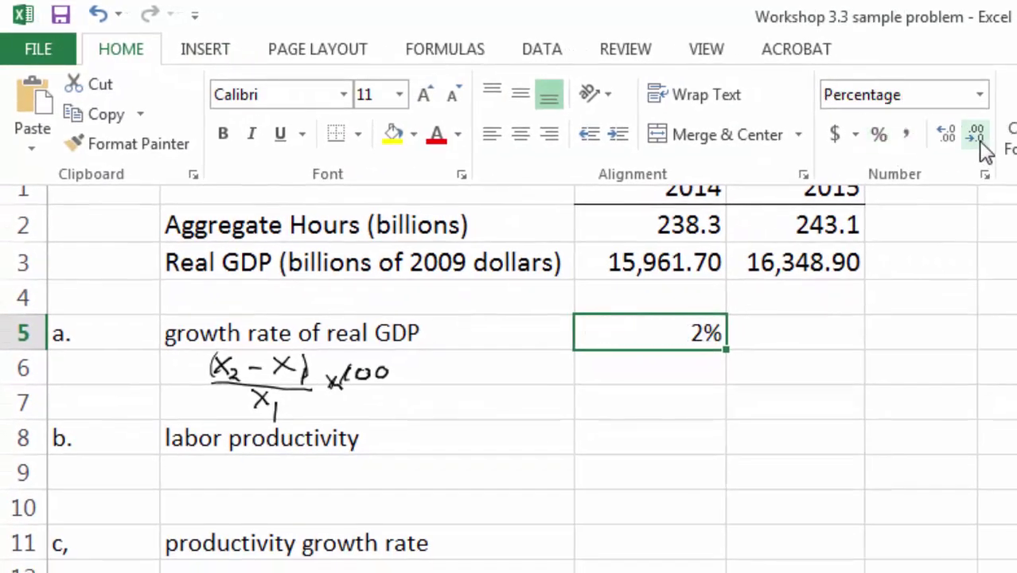
{"action": "left_click", "coordinate": [948, 135]}
{"action": "left_click", "coordinate": [949, 135]}
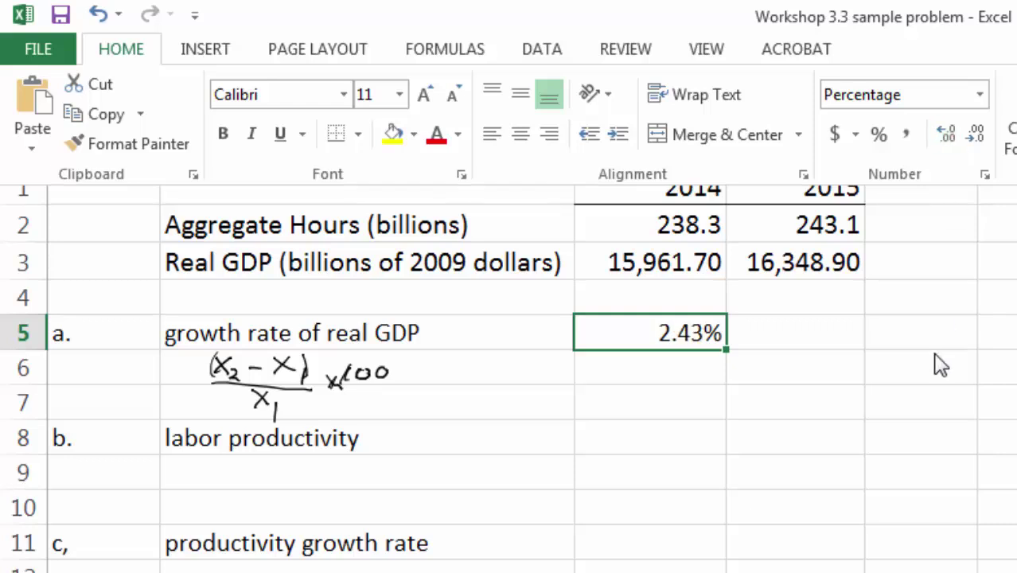
{"action": "left_click", "coordinate": [715, 364]}
{"action": "left_click", "coordinate": [689, 328]}
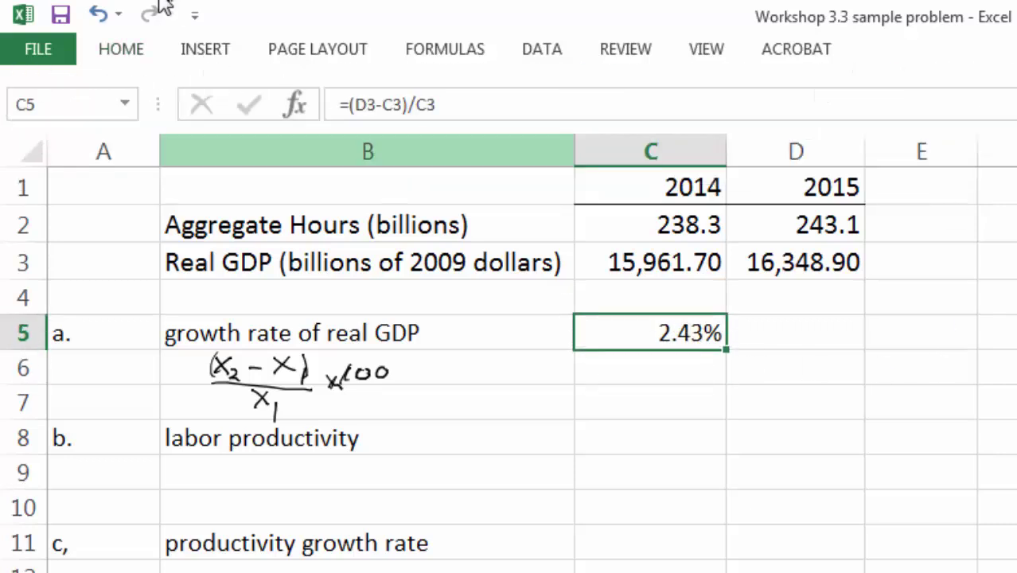
{"action": "left_click", "coordinate": [126, 50]}
{"action": "left_click", "coordinate": [396, 135]}
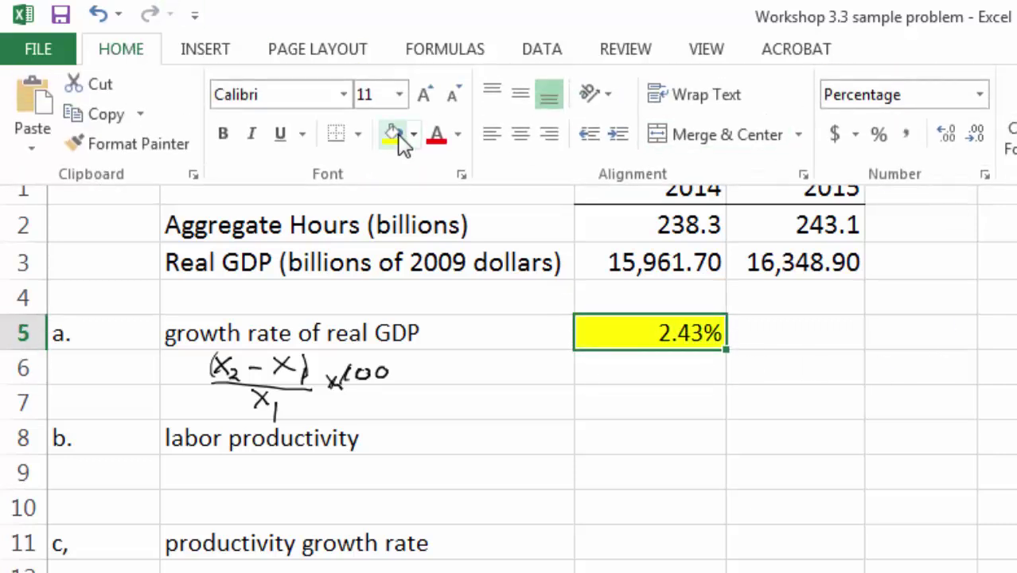
{"action": "left_click", "coordinate": [963, 327]}
{"action": "left_click", "coordinate": [649, 437]}
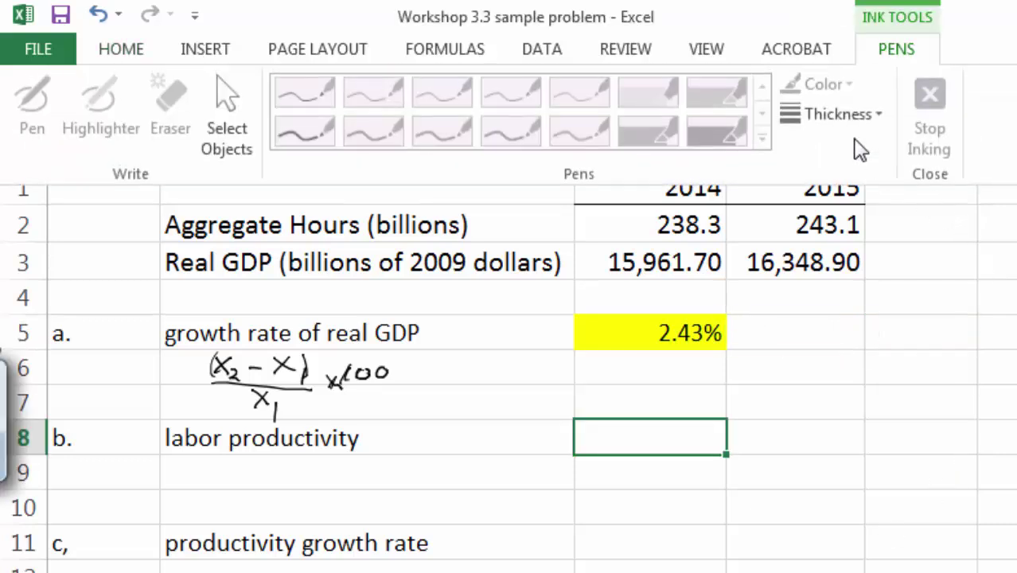
Set the ink pen to 1 pt and handwrite GDP/hours under labor productivity
{"action": "left_click", "coordinate": [836, 114]}
{"action": "left_click", "coordinate": [853, 228]}
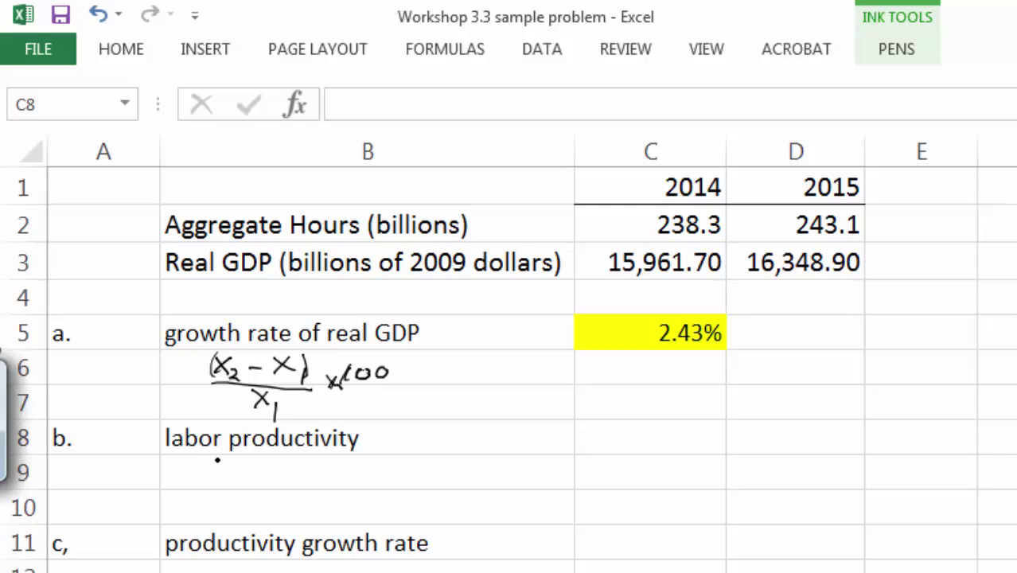
{"action": "mouse_move", "coordinate": [229, 473]}
{"action": "left_mouse_down"}
{"action": "mouse_move", "coordinate": [239, 458]}
{"action": "mouse_move", "coordinate": [248, 473]}
{"action": "left_mouse_up"}
{"action": "left_click_drag", "start_coordinate": [251, 461], "coordinate": [251, 473]}
{"action": "left_click", "coordinate": [256, 455]}
{"action": "left_click_drag", "start_coordinate": [191, 480], "coordinate": [271, 480]}
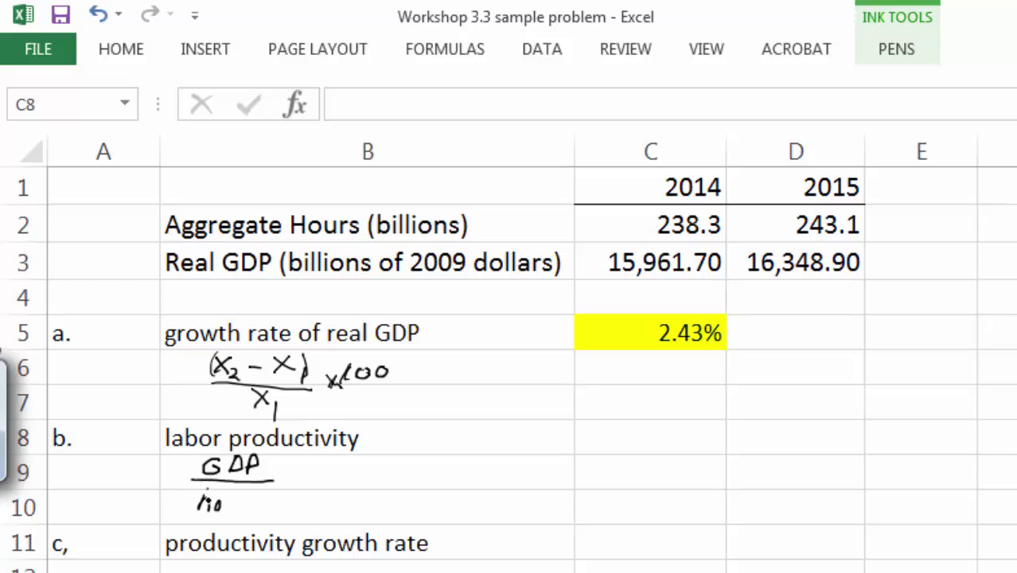
{"action": "left_click_drag", "start_coordinate": [225, 501], "coordinate": [241, 509]}
{"action": "left_click_drag", "start_coordinate": [242, 510], "coordinate": [250, 500]}
{"action": "left_click_drag", "start_coordinate": [259, 500], "coordinate": [253, 511]}
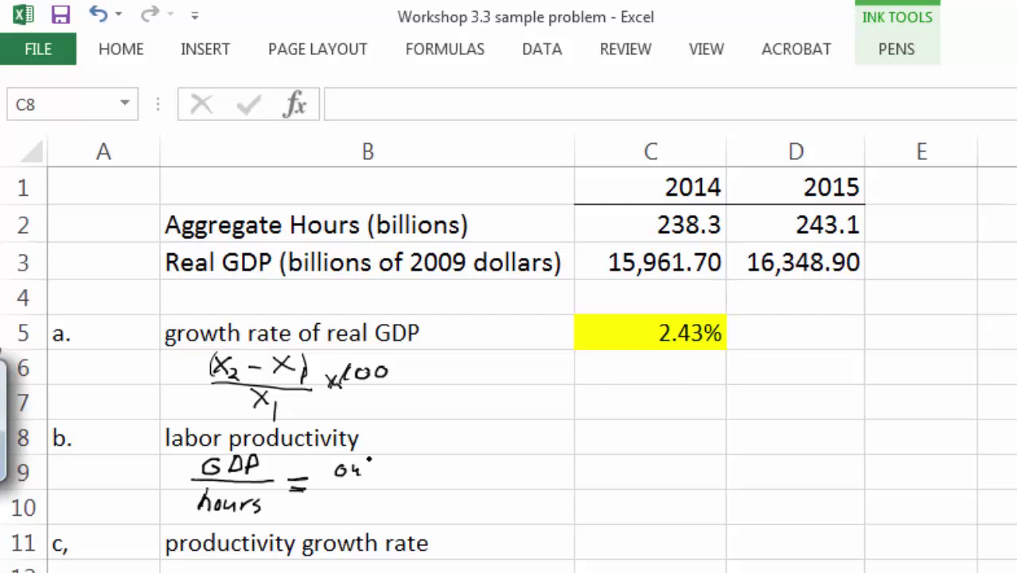
Complete the note with = output($)/hour and leave inking
{"action": "left_click_drag", "start_coordinate": [364, 460], "coordinate": [390, 477]}
{"action": "left_click_drag", "start_coordinate": [393, 468], "coordinate": [408, 476]}
{"action": "left_click_drag", "start_coordinate": [415, 460], "coordinate": [426, 476]}
{"action": "left_click_drag", "start_coordinate": [340, 487], "coordinate": [420, 487]}
{"action": "left_click_drag", "start_coordinate": [355, 495], "coordinate": [368, 516]}
{"action": "left_click_drag", "start_coordinate": [371, 506], "coordinate": [384, 511]}
{"action": "left_click_drag", "start_coordinate": [387, 503], "coordinate": [400, 514]}
{"action": "left_click_drag", "start_coordinate": [403, 504], "coordinate": [417, 506]}
{"action": "left_click_drag", "start_coordinate": [436, 456], "coordinate": [433, 483]}
{"action": "left_click_drag", "start_coordinate": [447, 454], "coordinate": [444, 485]}
{"action": "left_click_drag", "start_coordinate": [453, 455], "coordinate": [457, 482]}
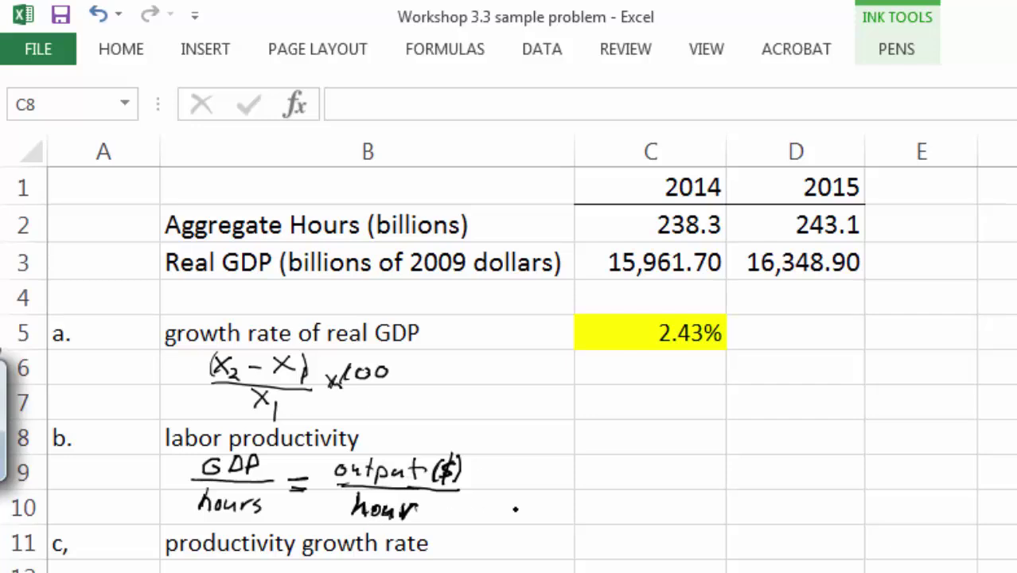
{"action": "left_click", "coordinate": [651, 472]}
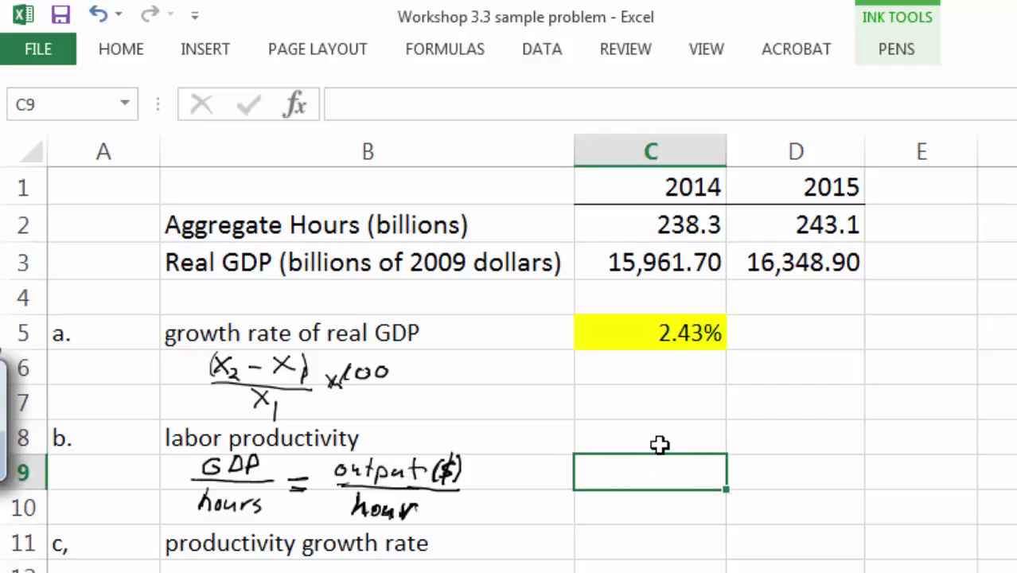
{"action": "left_click", "coordinate": [660, 444]}
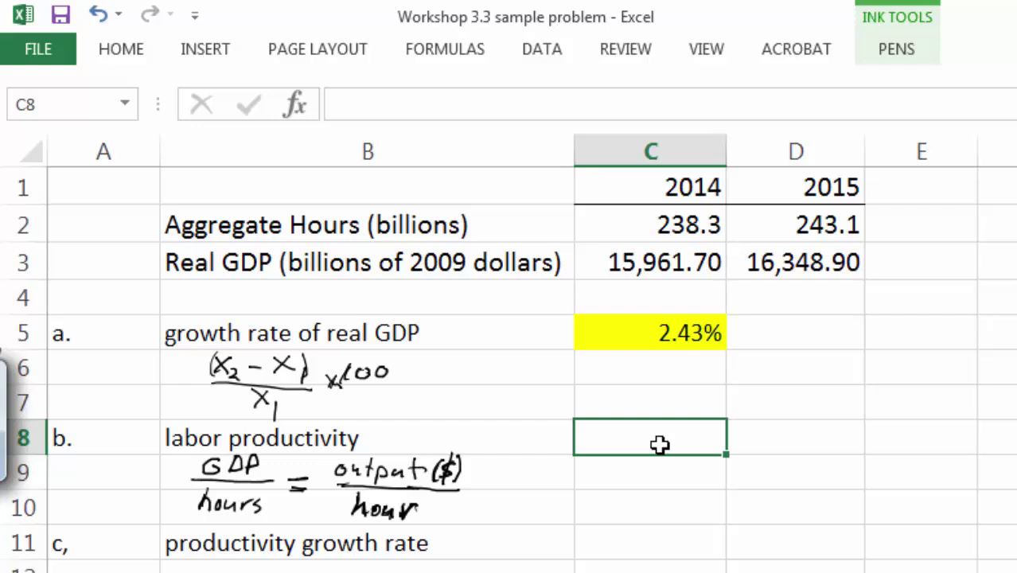
Enter =C3/C2 in C8 for 2014 labor productivity
{"action": "type", "text": "="}
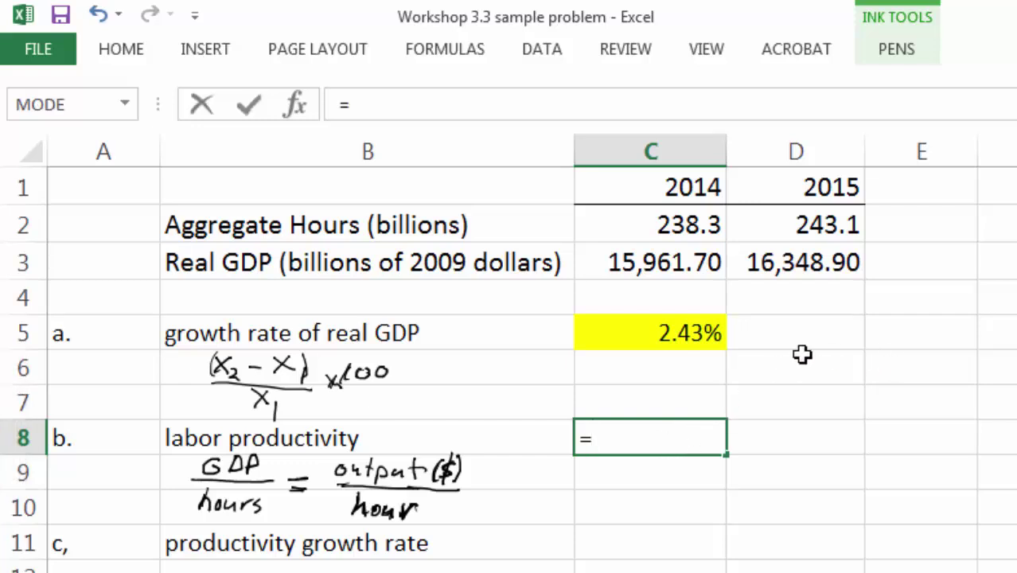
{"action": "left_click", "coordinate": [671, 267]}
{"action": "type", "text": "/"}
{"action": "left_click", "coordinate": [660, 212]}
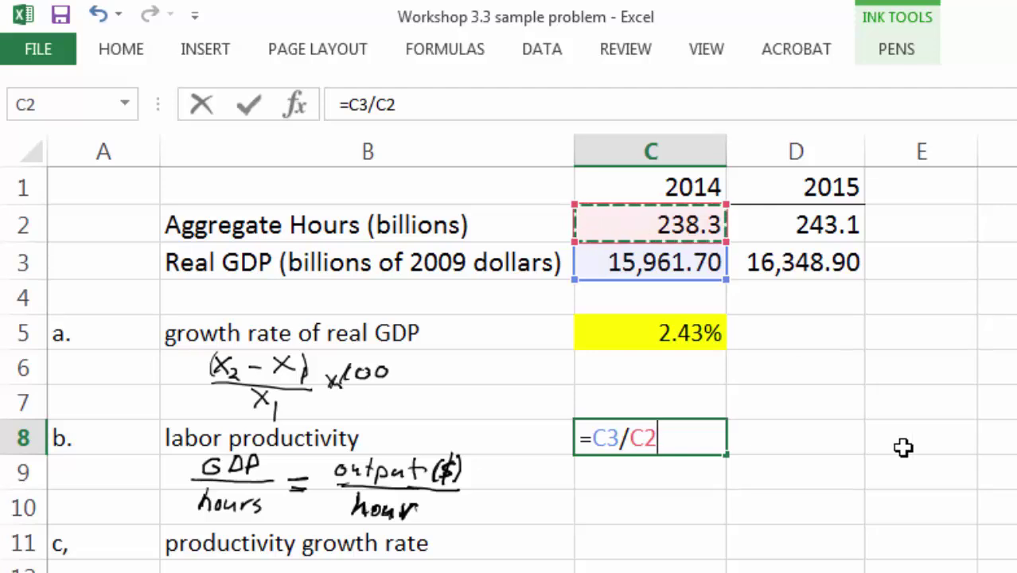
{"action": "key", "text": "Return"}
Apply Accounting format to C8 so it shows $ 66.99
{"action": "left_click", "coordinate": [654, 430]}
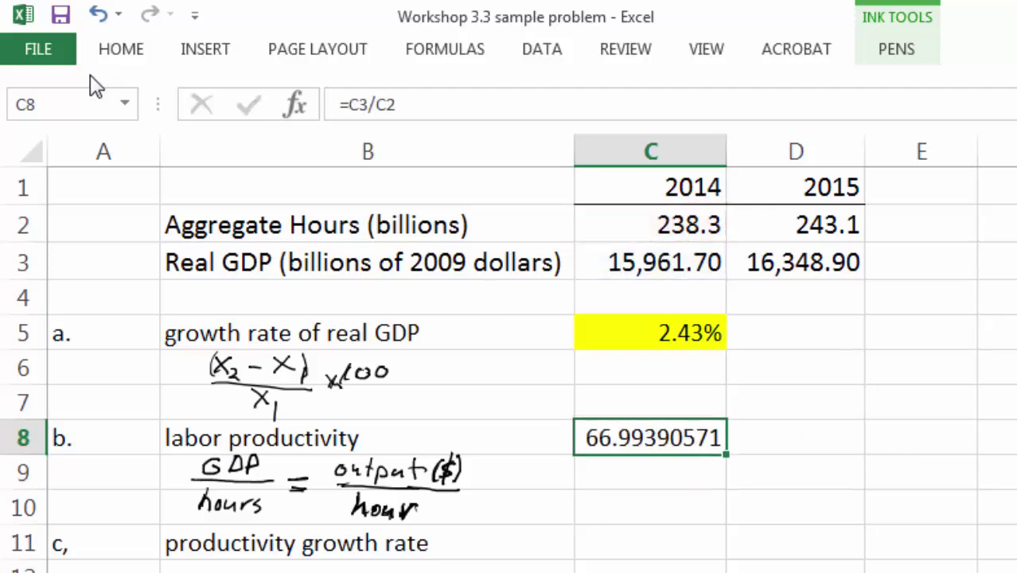
{"action": "left_click", "coordinate": [121, 52]}
{"action": "left_click", "coordinate": [834, 135]}
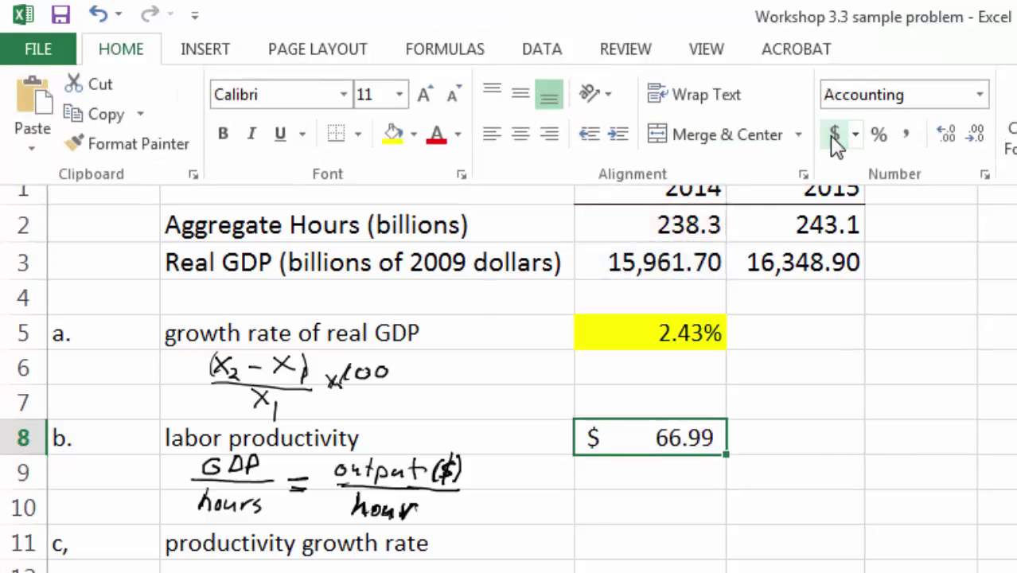
{"action": "left_click", "coordinate": [681, 477]}
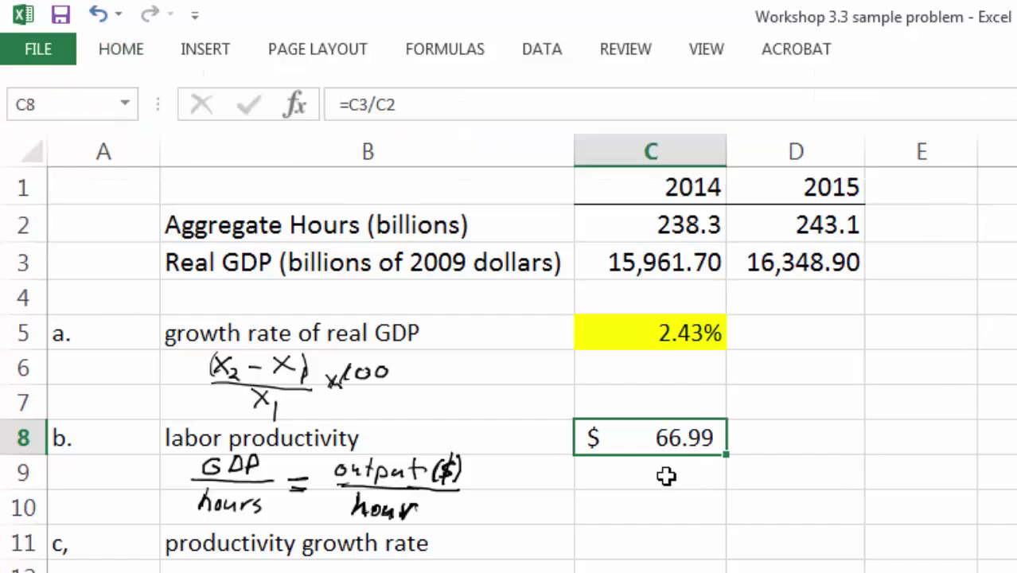
{"action": "left_click", "coordinate": [666, 476]}
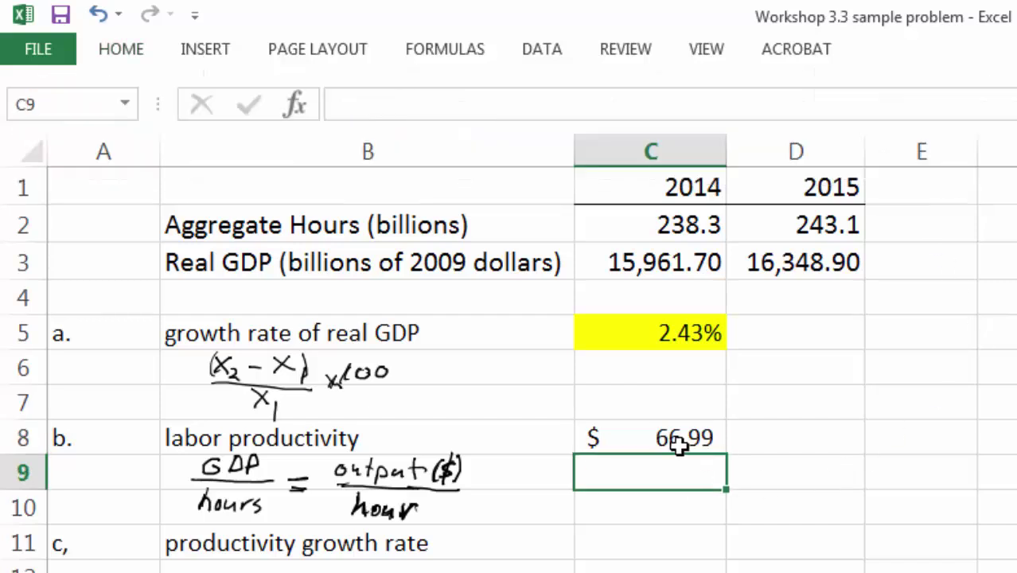
{"action": "left_click", "coordinate": [659, 259]}
{"action": "left_click", "coordinate": [663, 223]}
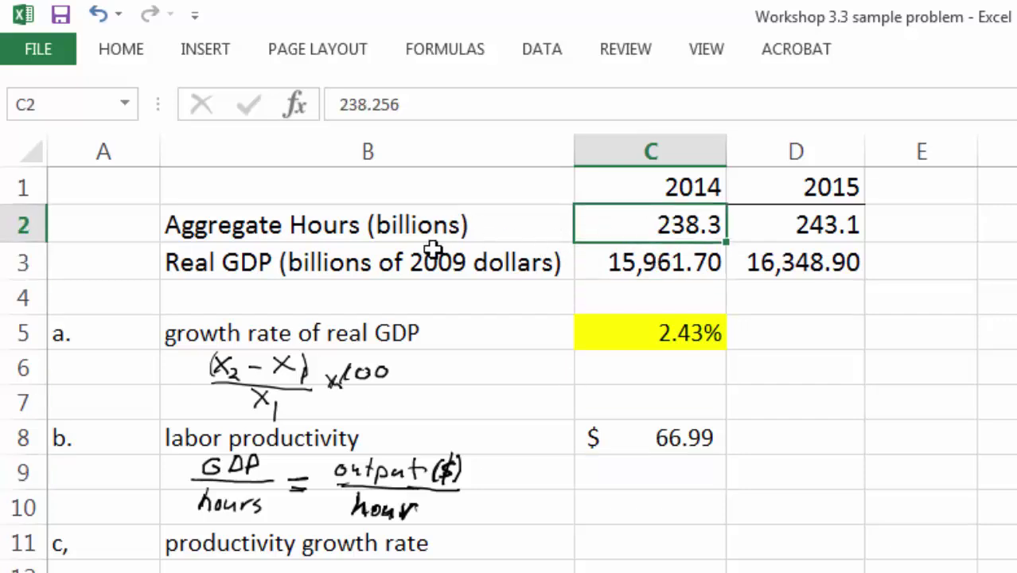
{"action": "left_click", "coordinate": [422, 254]}
{"action": "left_click", "coordinate": [416, 227]}
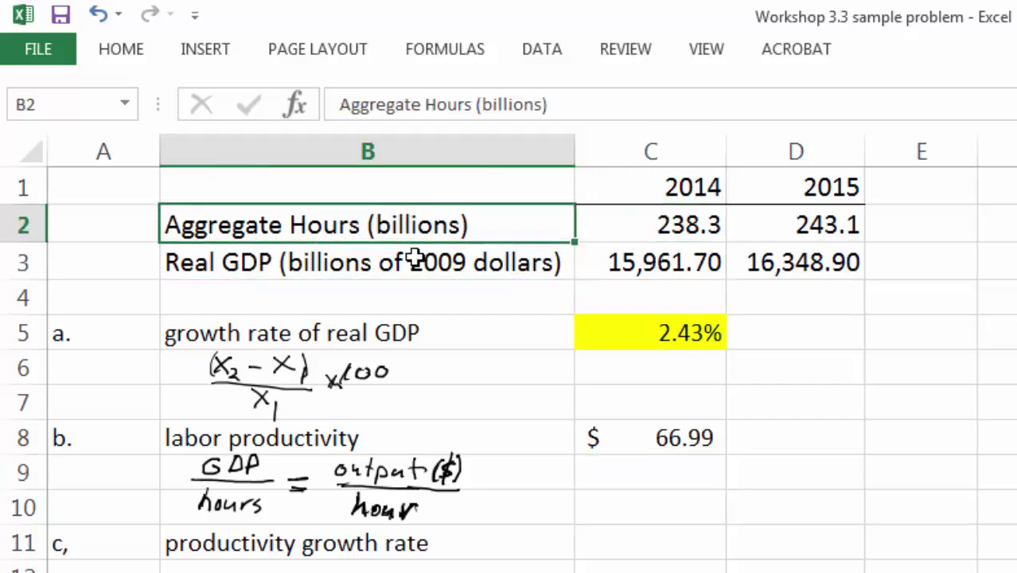
{"action": "left_click", "coordinate": [416, 260]}
{"action": "left_click", "coordinate": [416, 226]}
{"action": "left_click", "coordinate": [414, 258]}
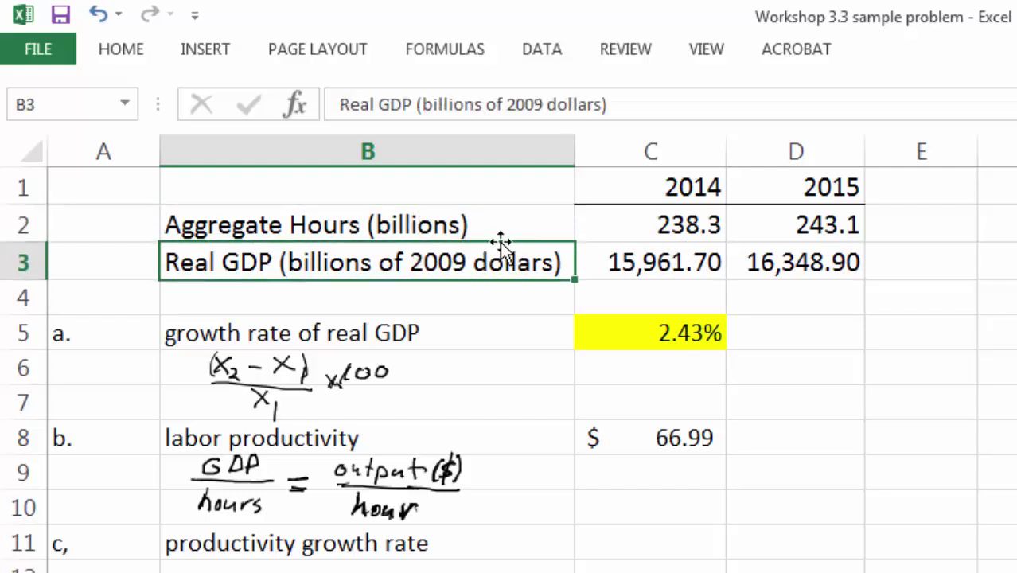
{"action": "left_click", "coordinate": [465, 222]}
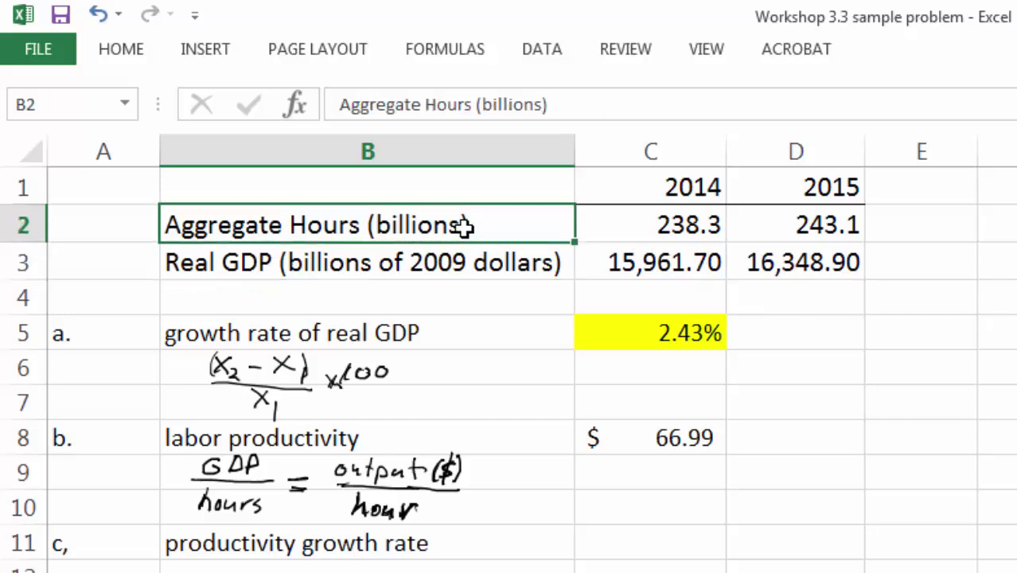
{"action": "left_click", "coordinate": [464, 251]}
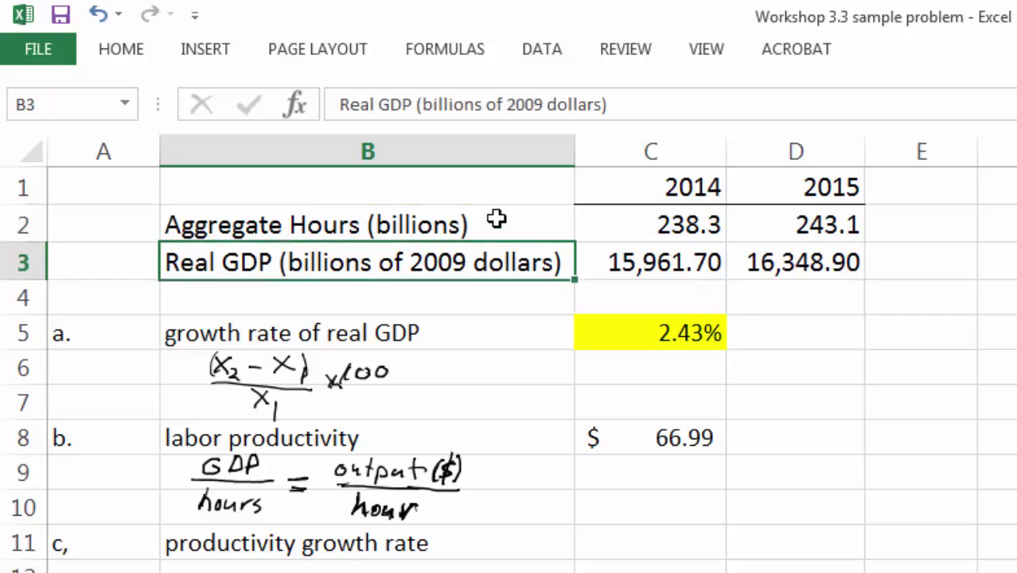
{"action": "left_click", "coordinate": [496, 219]}
{"action": "left_click", "coordinate": [482, 267]}
{"action": "left_click", "coordinate": [921, 440]}
{"action": "left_click", "coordinate": [681, 446]}
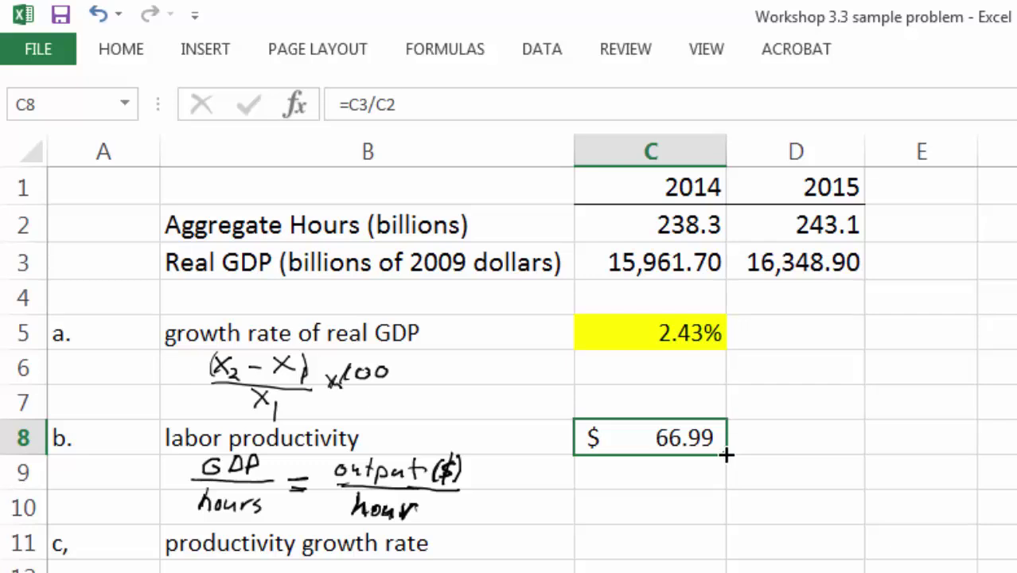
Fill the productivity formula into D8 as =D3/D2 and check both C8 and D8 formulas
{"action": "left_click_drag", "start_coordinate": [819, 451], "coordinate": [827, 452]}
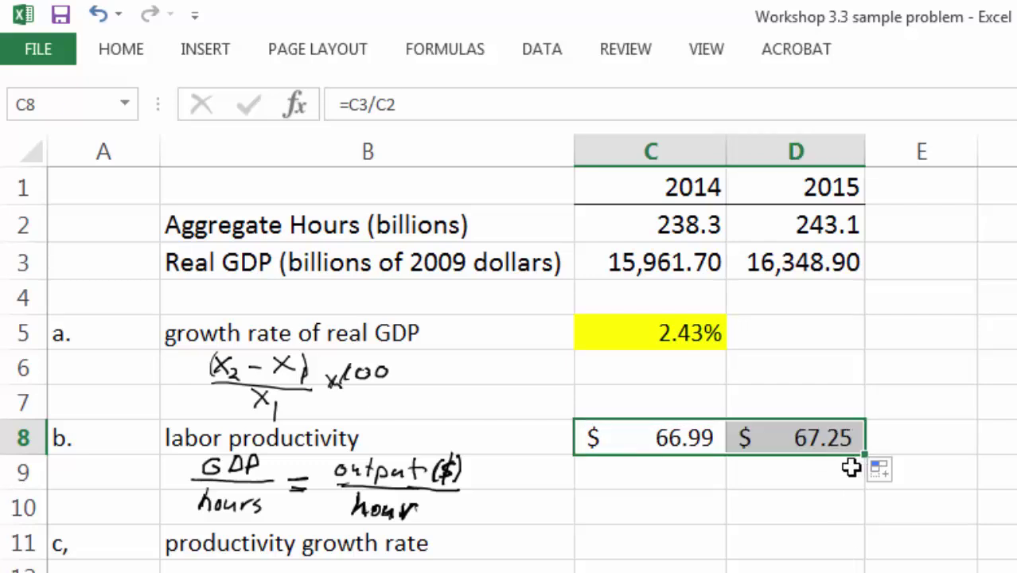
{"action": "left_click", "coordinate": [844, 470]}
{"action": "left_click", "coordinate": [819, 436]}
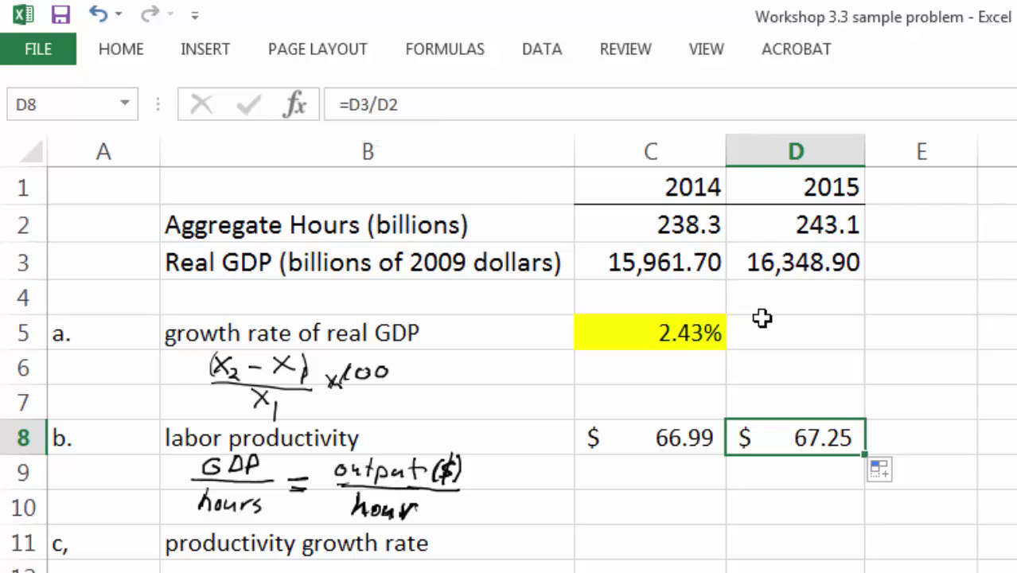
{"action": "left_click", "coordinate": [808, 485]}
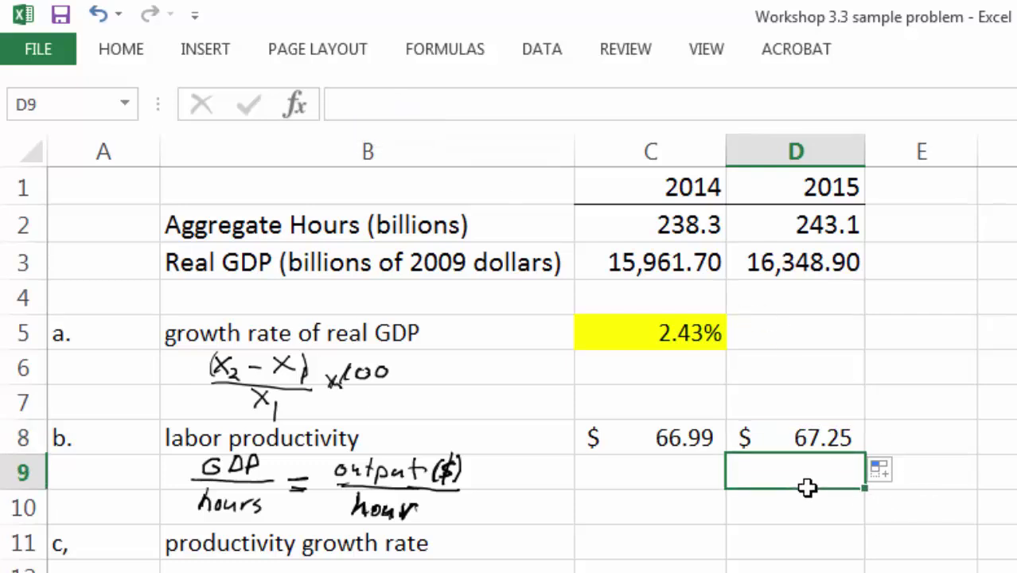
{"action": "left_click", "coordinate": [675, 438]}
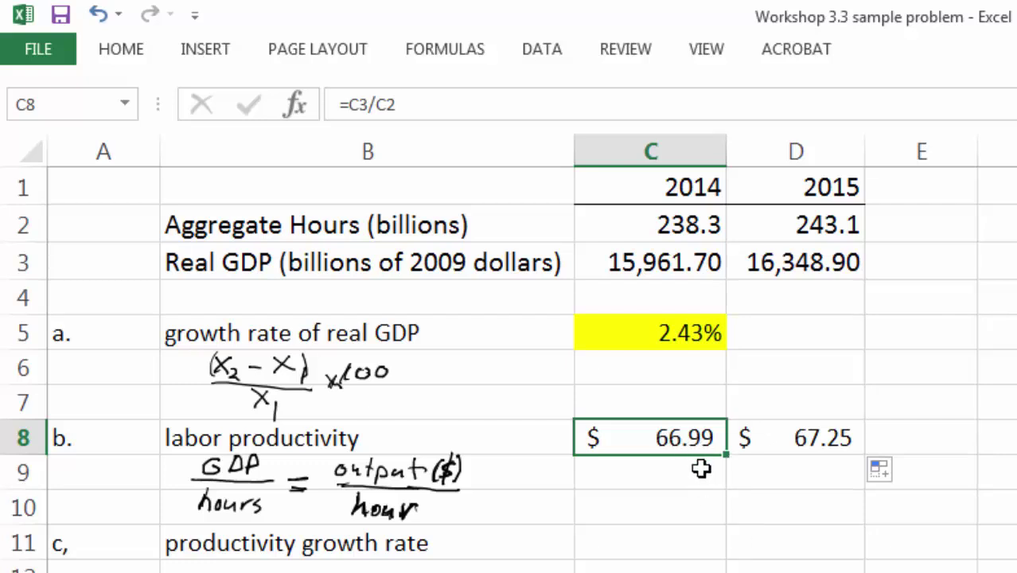
{"action": "left_click", "coordinate": [799, 444]}
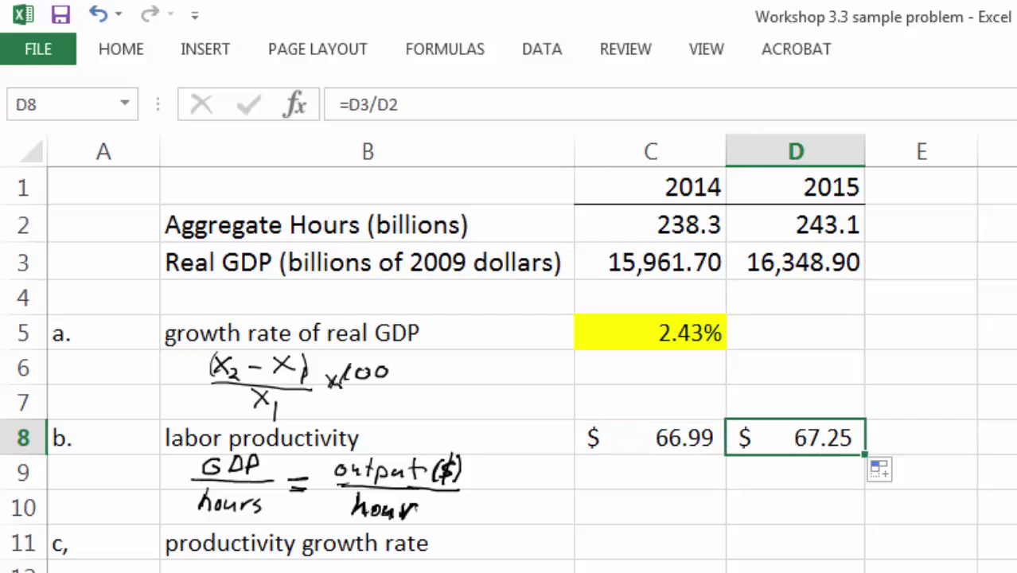
{"action": "left_click", "coordinate": [799, 564]}
Fill C8:D8 ($66.99 and $67.25) with yellow
{"action": "left_click_drag", "start_coordinate": [660, 442], "coordinate": [796, 440]}
{"action": "left_click", "coordinate": [121, 48]}
{"action": "left_click", "coordinate": [392, 134]}
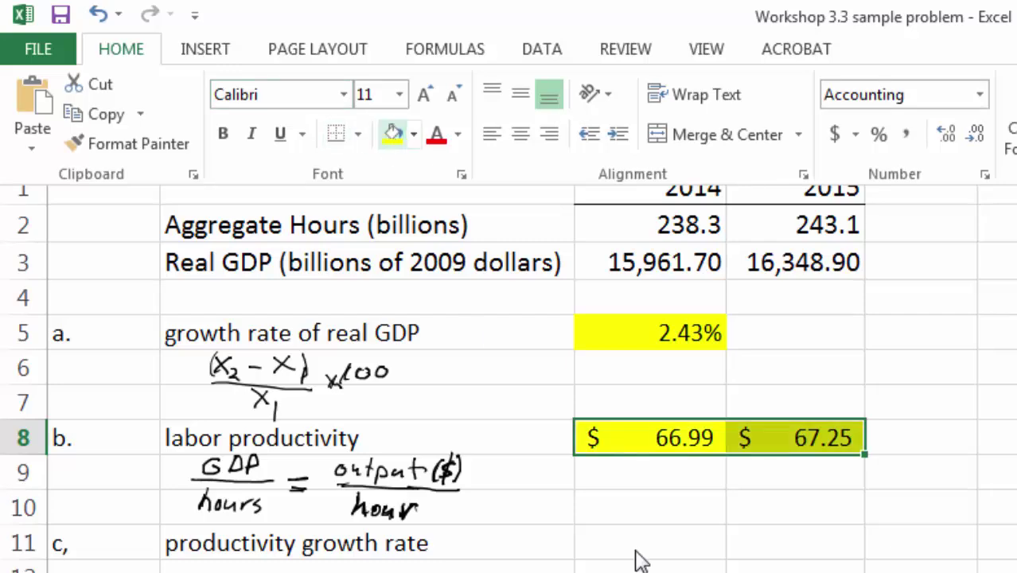
{"action": "left_click", "coordinate": [552, 572]}
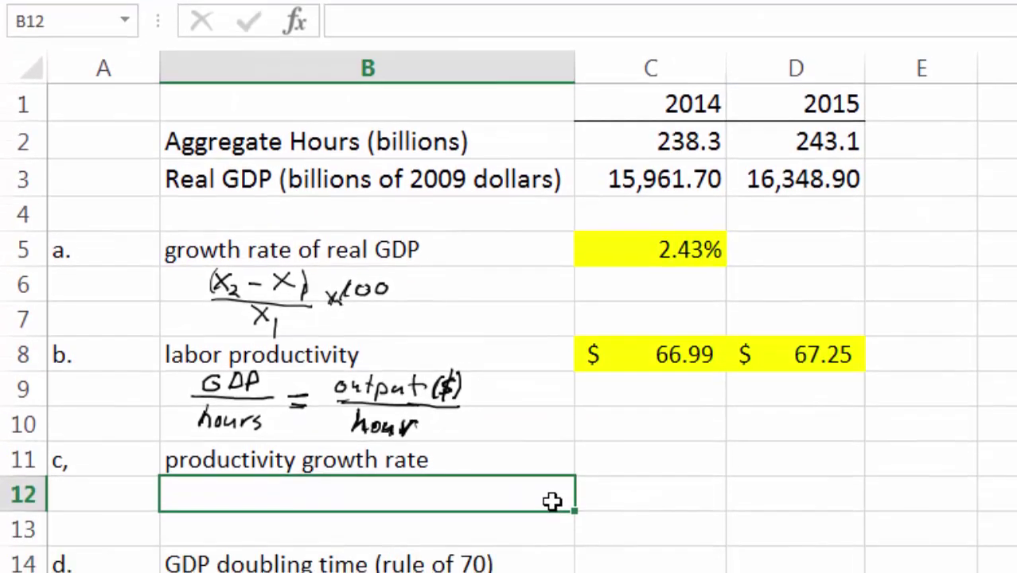
Enter =(D8-C8)/C8 in D11 for productivity growth
{"action": "left_click_drag", "start_coordinate": [191, 282], "coordinate": [315, 321]}
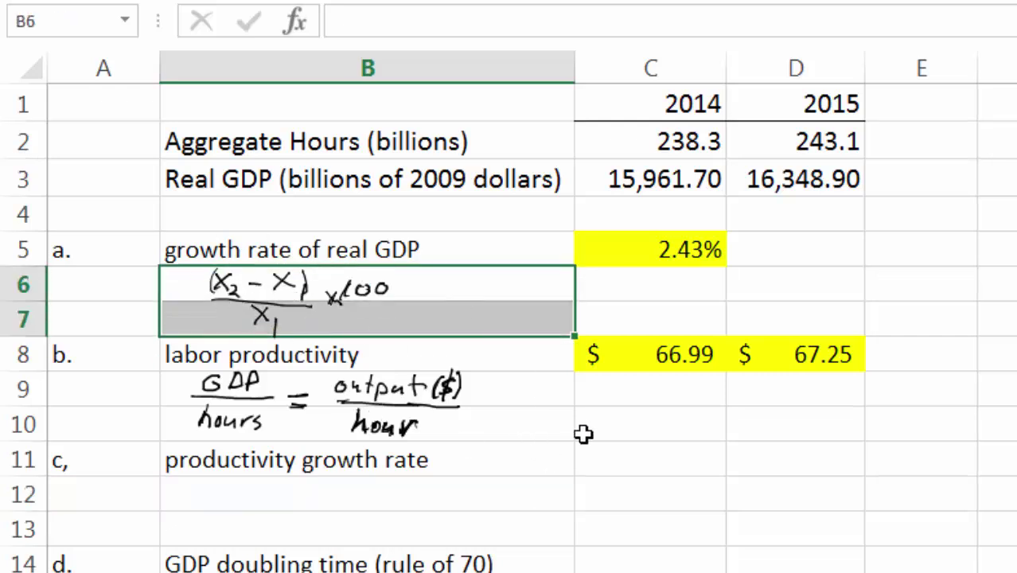
{"action": "left_click", "coordinate": [657, 467]}
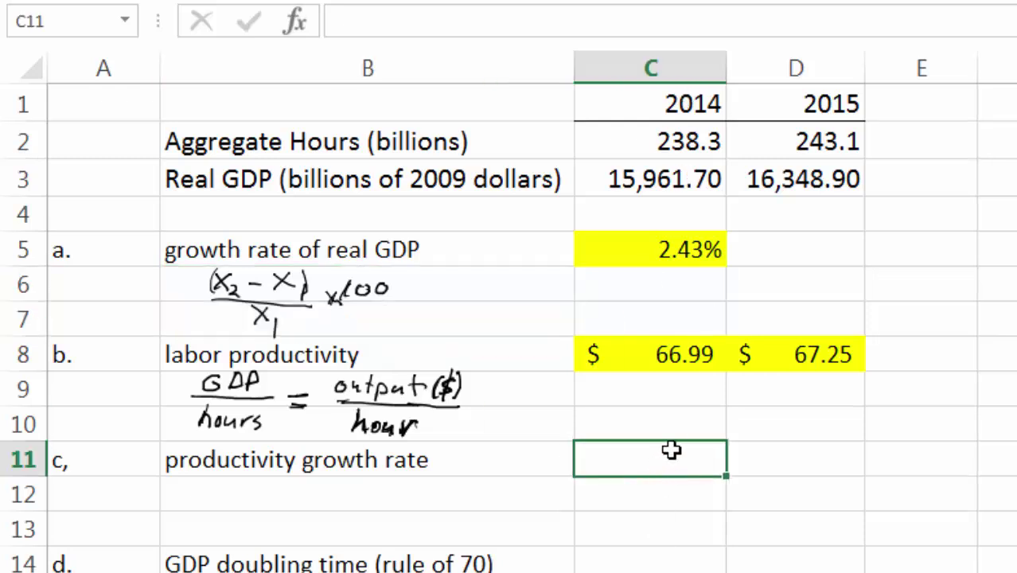
{"action": "left_click", "coordinate": [819, 473]}
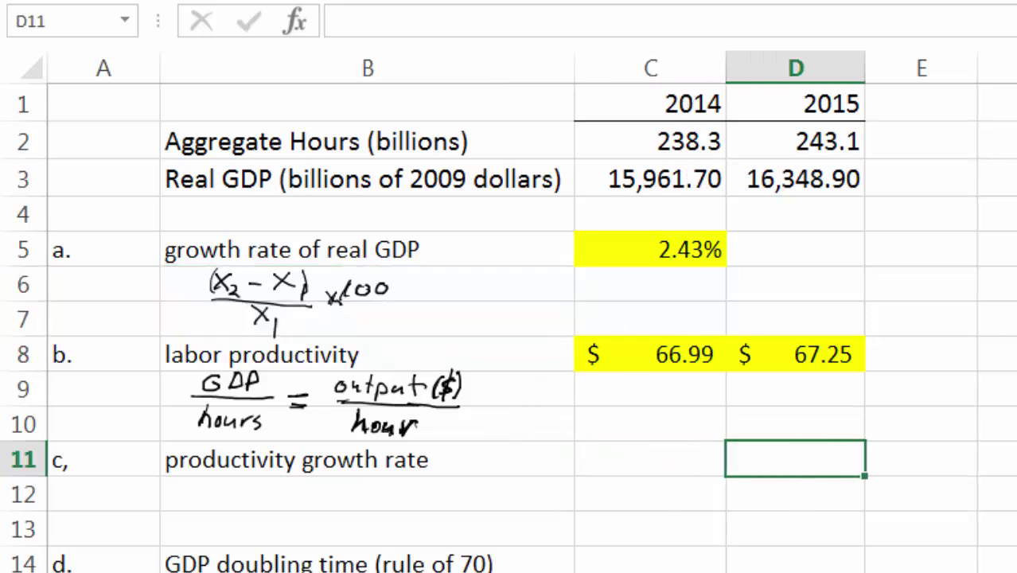
{"action": "type", "text": "=("}
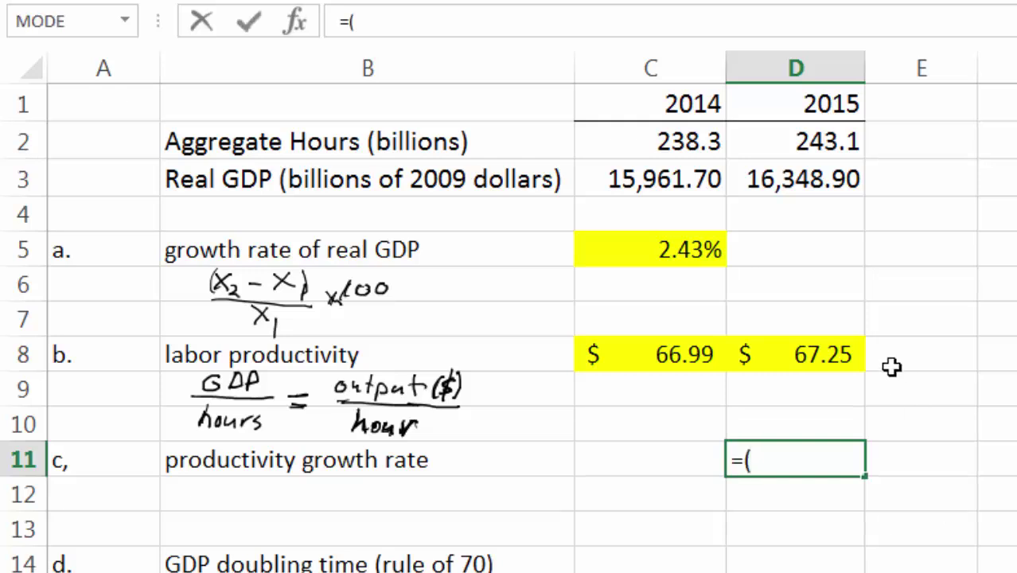
{"action": "left_click", "coordinate": [799, 350]}
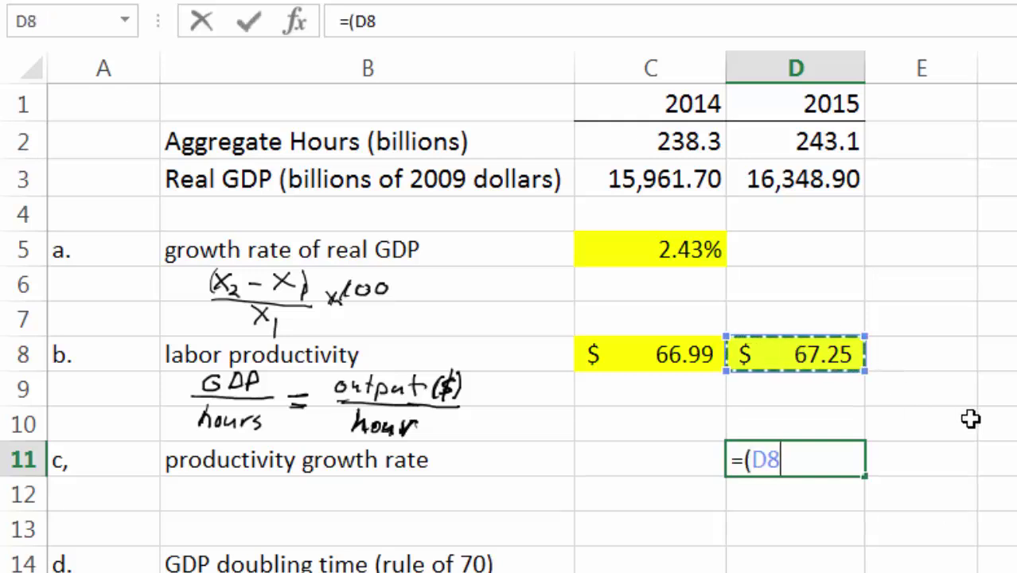
{"action": "type", "text": "-"}
{"action": "left_click", "coordinate": [649, 358]}
{"action": "type", "text": ")"}
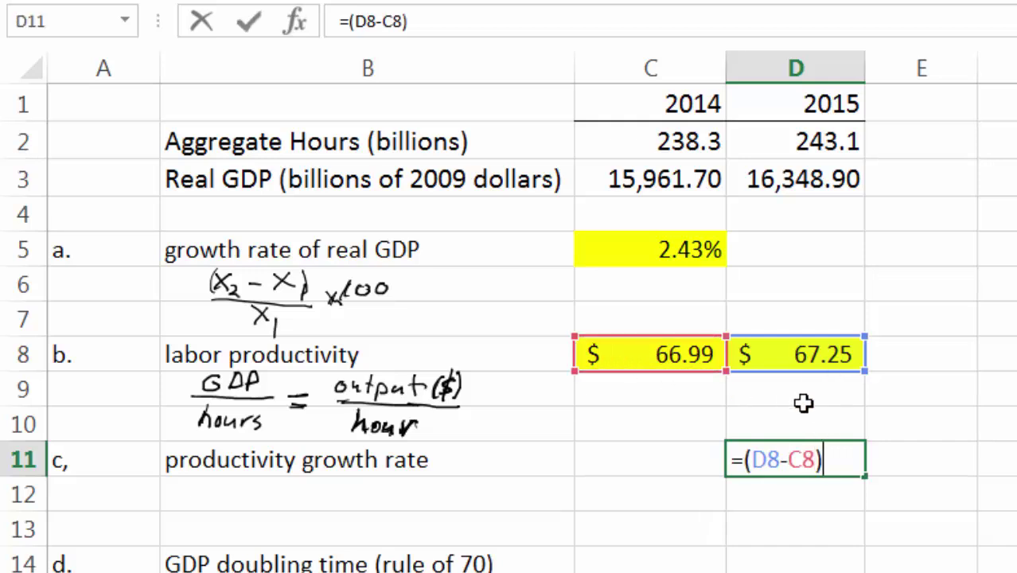
{"action": "type", "text": "/"}
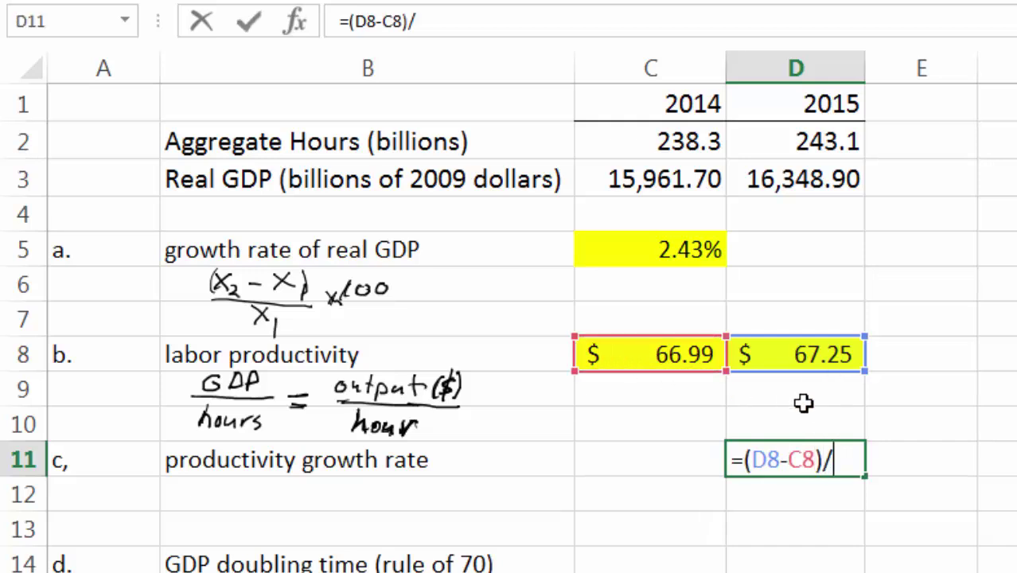
{"action": "left_click", "coordinate": [647, 360]}
{"action": "key", "text": "Return"}
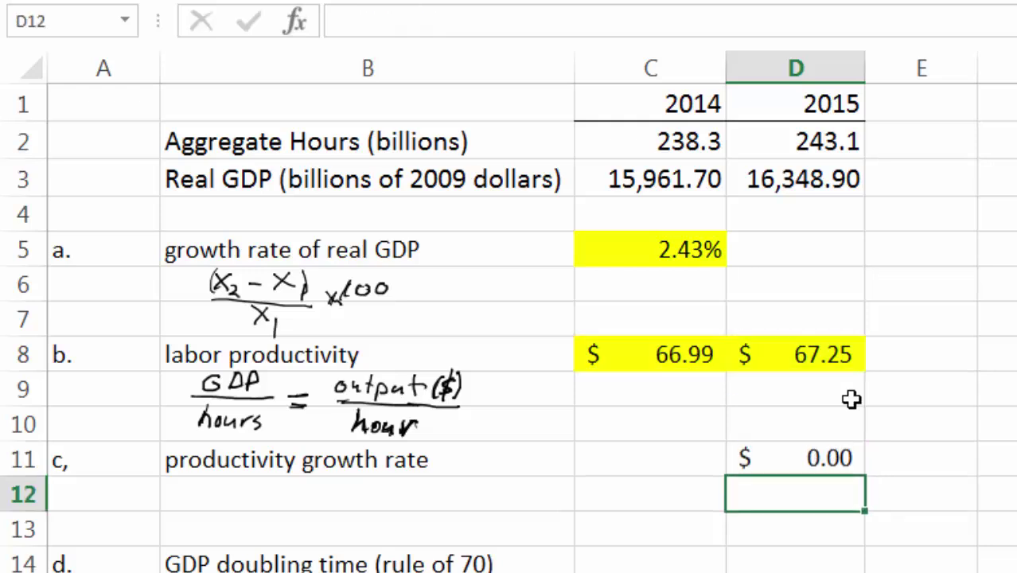
Format D11 as a two-decimal percentage (0.38%) with a yellow fill
{"action": "left_click", "coordinate": [830, 455]}
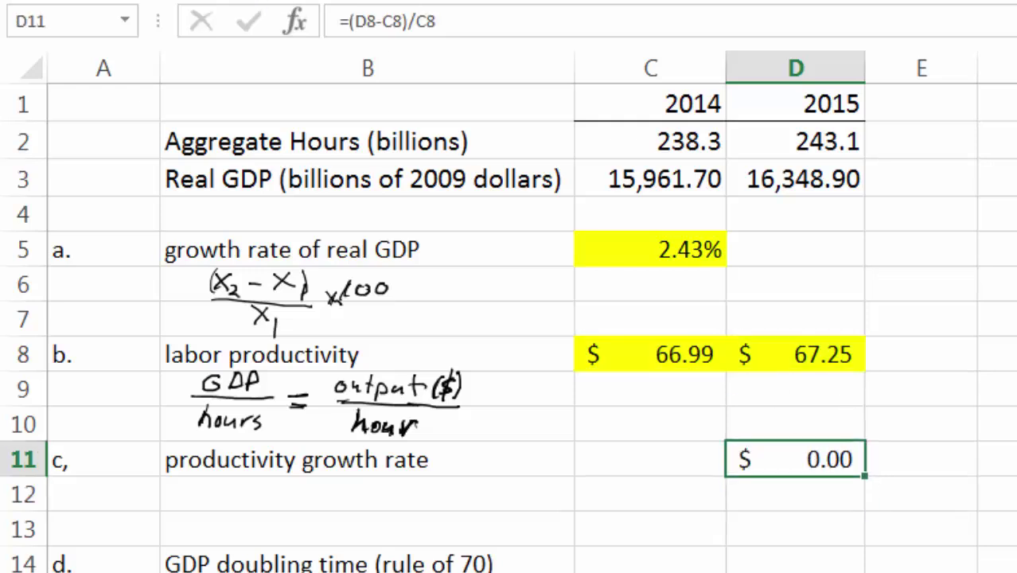
{"action": "left_click", "coordinate": [878, 51]}
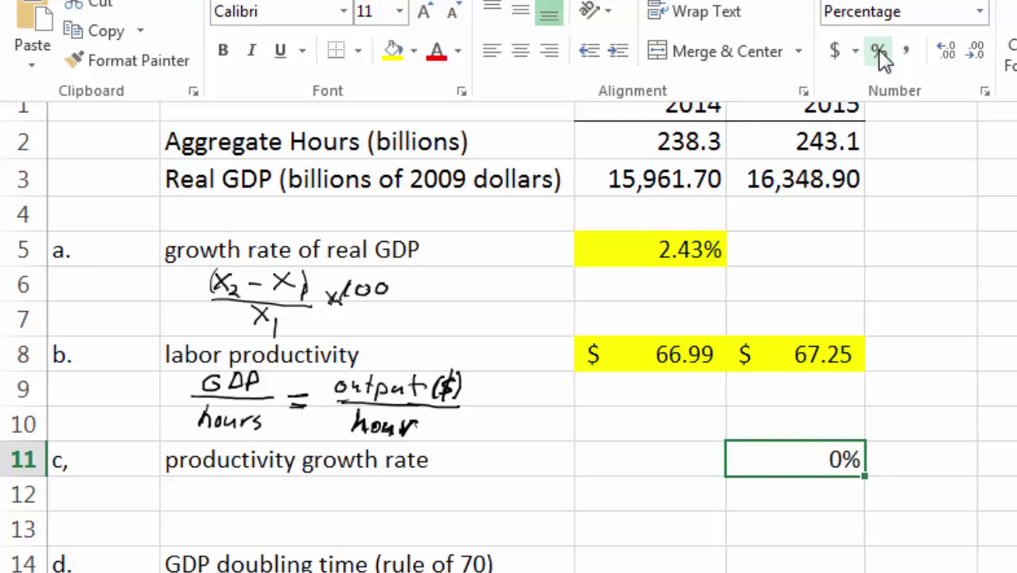
{"action": "left_click", "coordinate": [976, 54]}
{"action": "left_click", "coordinate": [977, 54]}
{"action": "left_click", "coordinate": [931, 353]}
{"action": "left_click", "coordinate": [840, 457]}
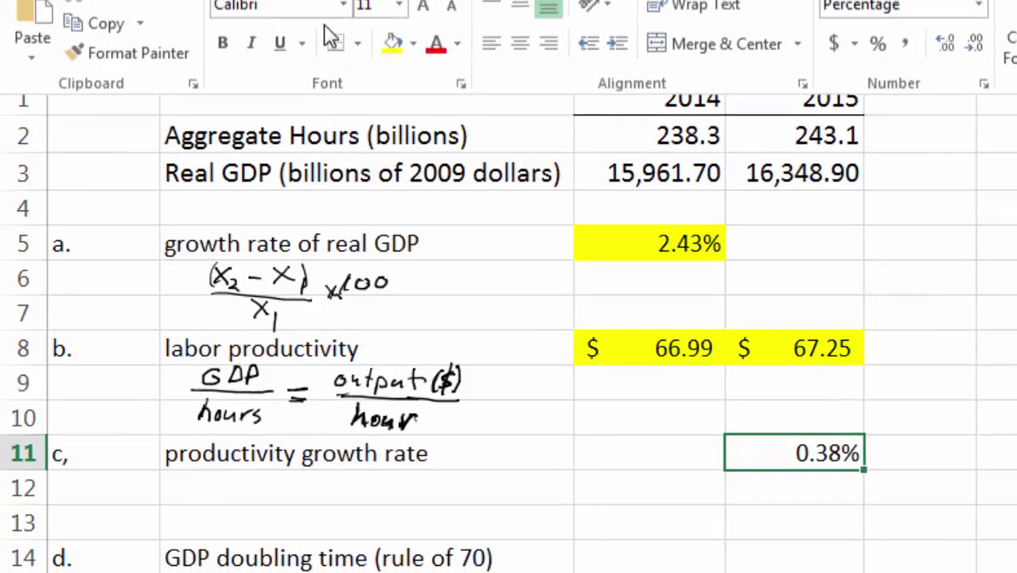
{"action": "left_click", "coordinate": [392, 46]}
{"action": "left_click", "coordinate": [915, 423]}
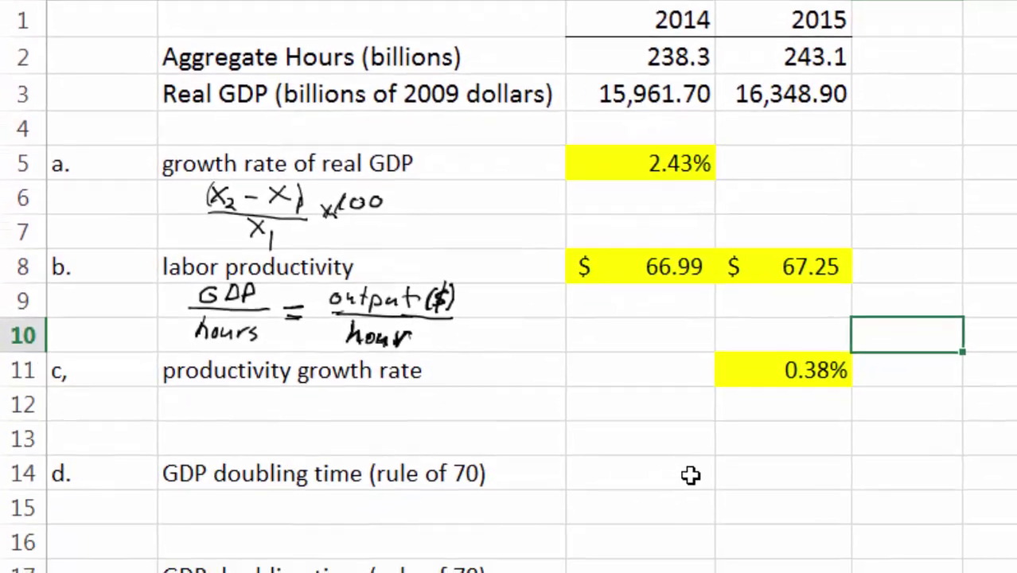
Select the GDP doubling time cell, note the 2.43% growth rate, and set the ink pen to 1½ pt
{"action": "left_click", "coordinate": [691, 495]}
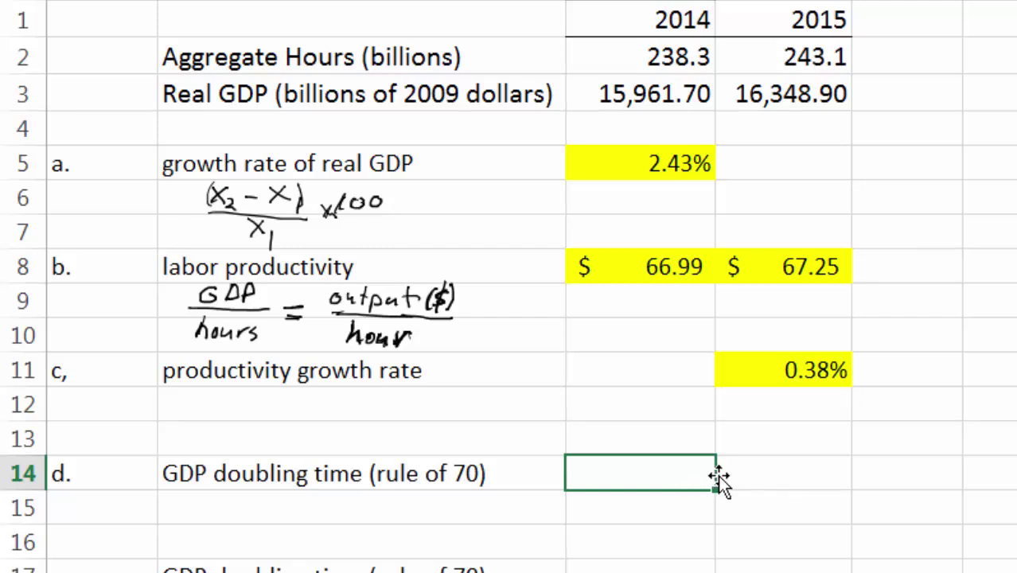
{"action": "left_click", "coordinate": [669, 167]}
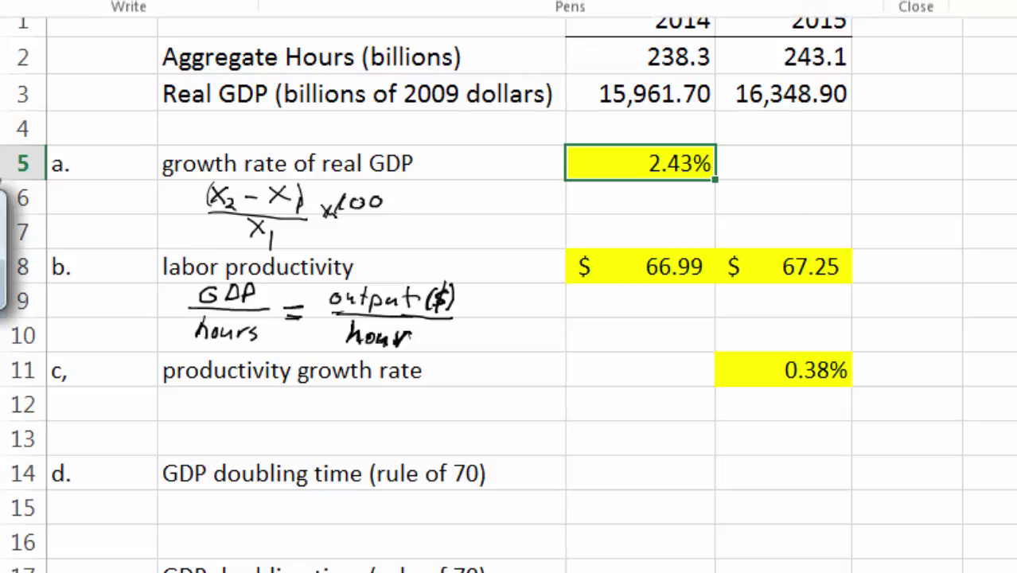
{"action": "left_click", "coordinate": [875, 5]}
{"action": "left_click", "coordinate": [883, 86]}
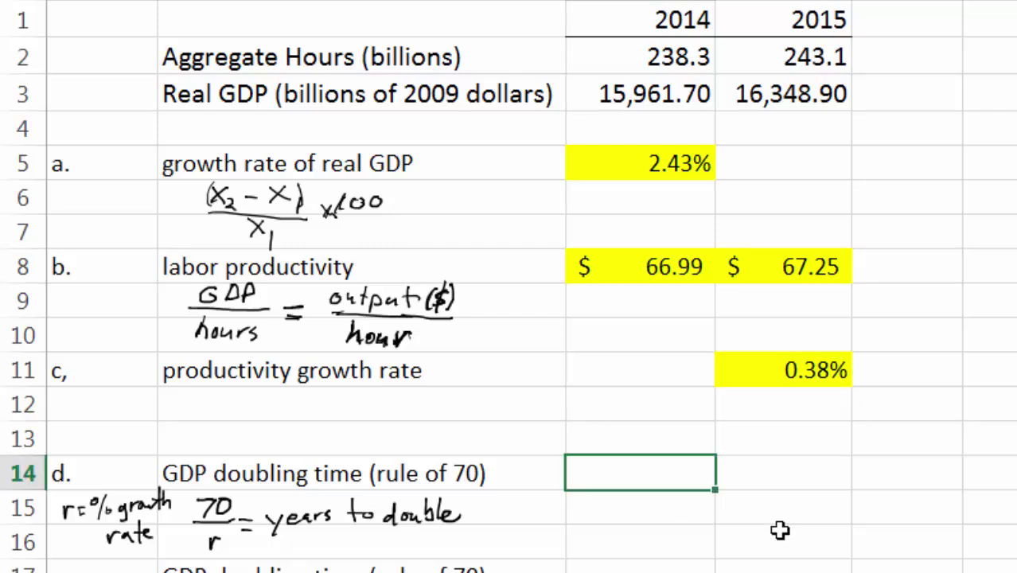
Enter a rule-of-70 doubling-time formula in C14 dividing 70 by the GDP growth rate in C5
{"action": "type", "text": "=70/"}
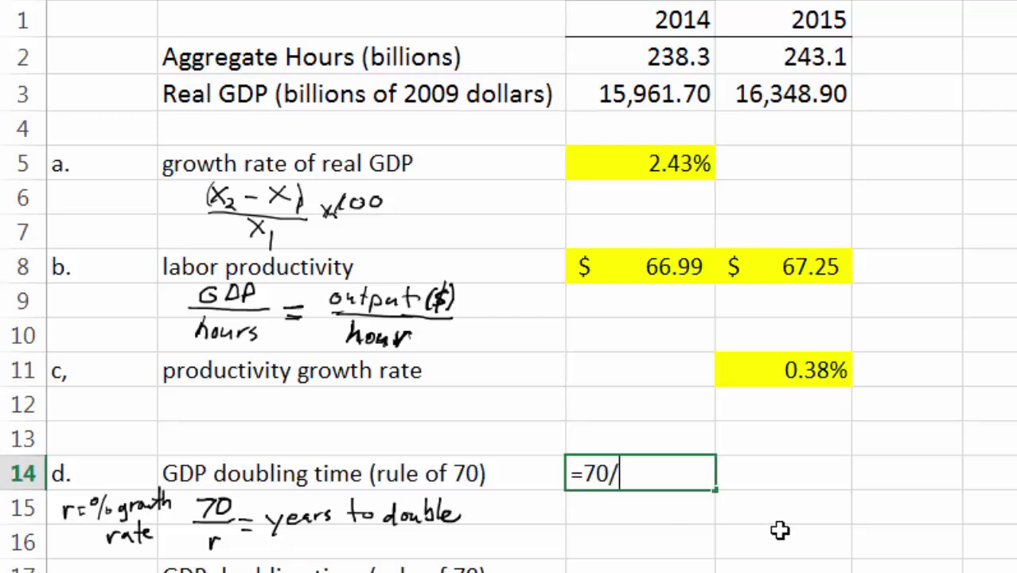
{"action": "left_click", "coordinate": [654, 169]}
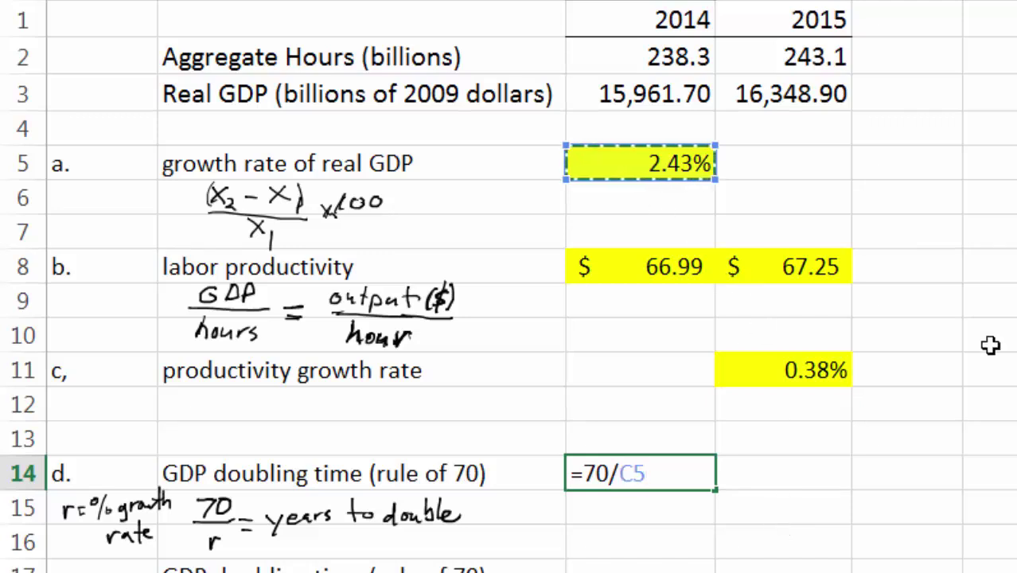
{"action": "key", "text": "Return"}
{"action": "left_click", "coordinate": [676, 471]}
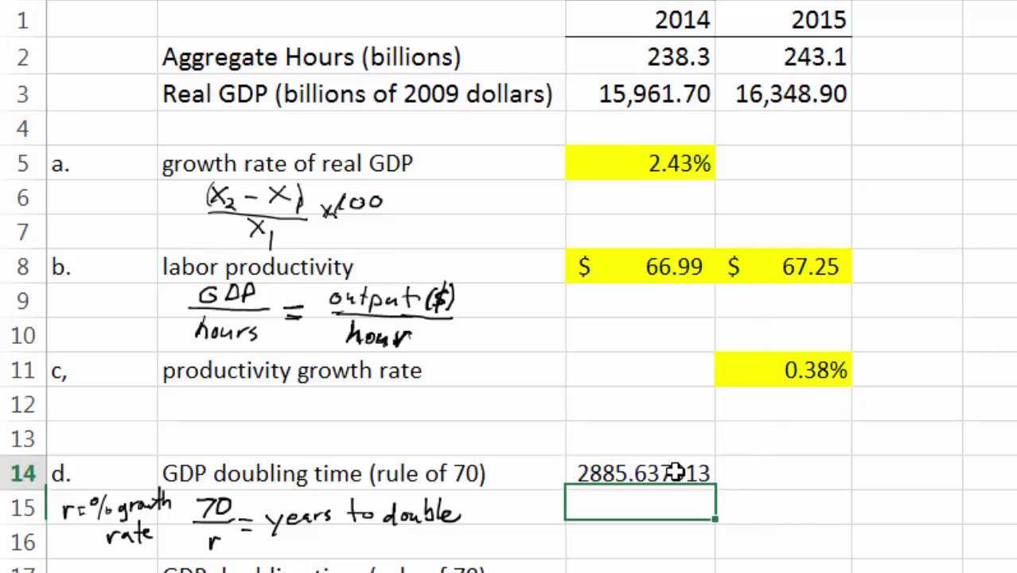
{"action": "left_click", "coordinate": [675, 156]}
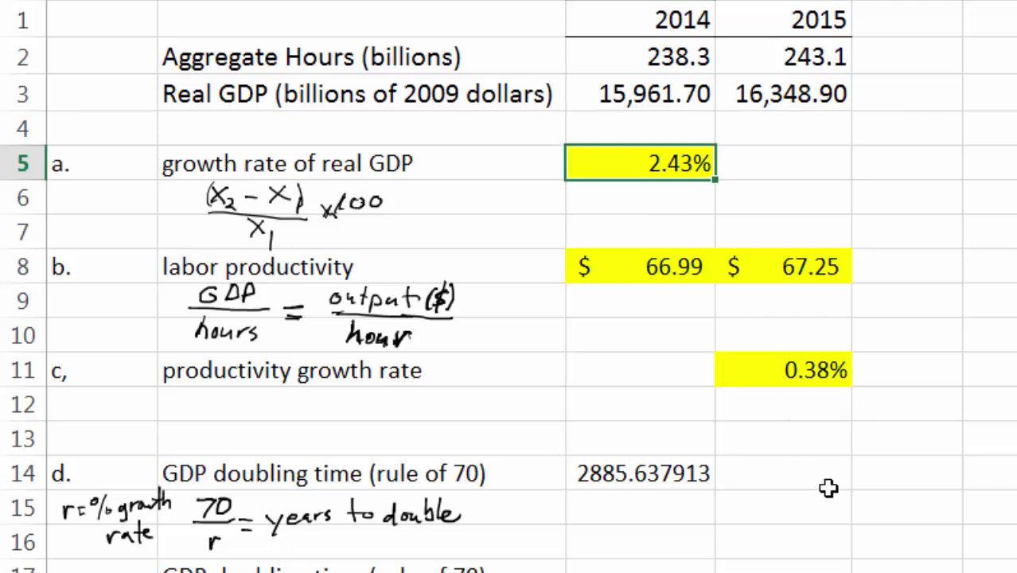
{"action": "left_click", "coordinate": [664, 475]}
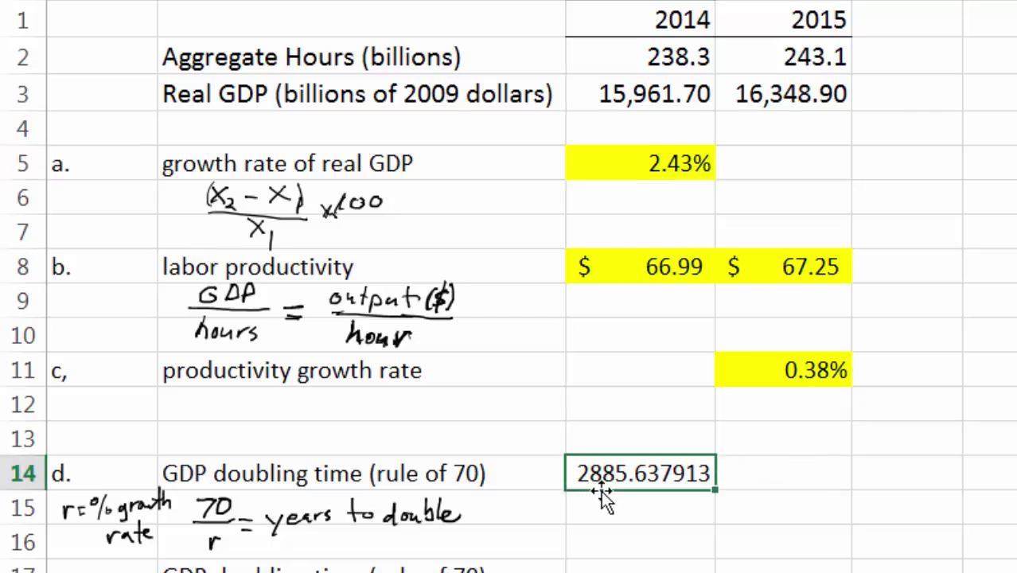
Replace C14 with =70/2.43 and decrease decimals so it shows 28.8
{"action": "type", "text": "="}
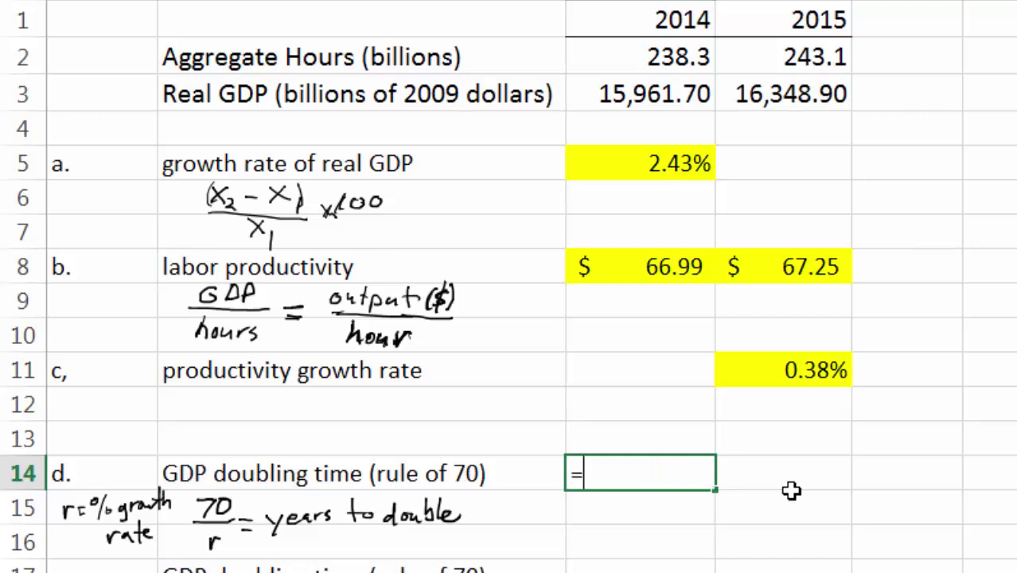
{"action": "type", "text": "70/2.43"}
{"action": "key", "text": "Return"}
{"action": "left_click", "coordinate": [601, 471]}
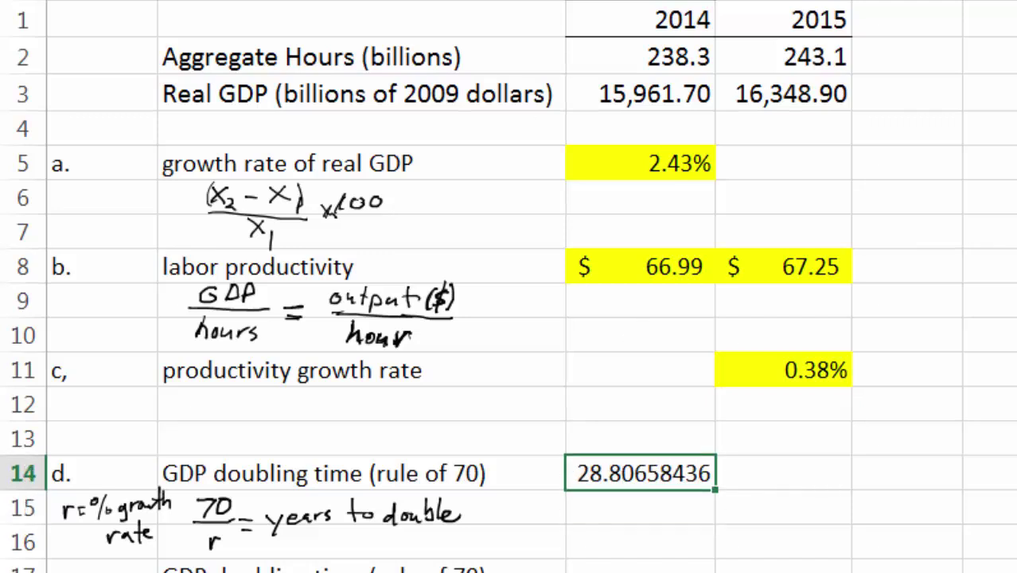
{"action": "left_click", "coordinate": [939, 2]}
{"action": "left_click", "coordinate": [939, 1]}
{"action": "left_click", "coordinate": [939, 1]}
{"action": "left_click", "coordinate": [939, 2]}
{"action": "left_click", "coordinate": [939, 2]}
{"action": "left_click", "coordinate": [939, 2]}
{"action": "left_click", "coordinate": [939, 2]}
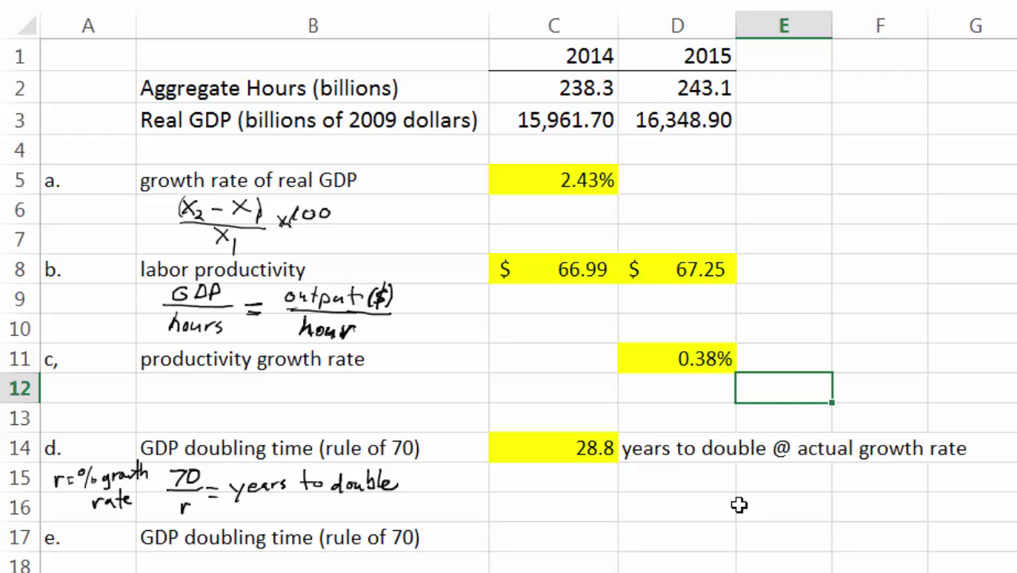
Enter =2*C5 in B18 and format it as a percent with two decimals (4.85%)
{"action": "left_click", "coordinate": [575, 536]}
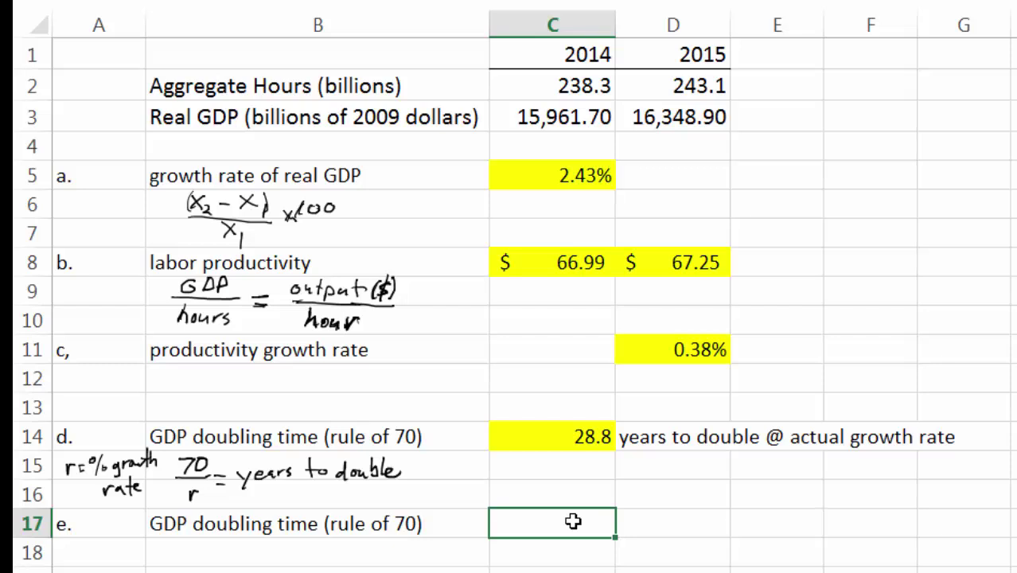
{"action": "left_click", "coordinate": [570, 173]}
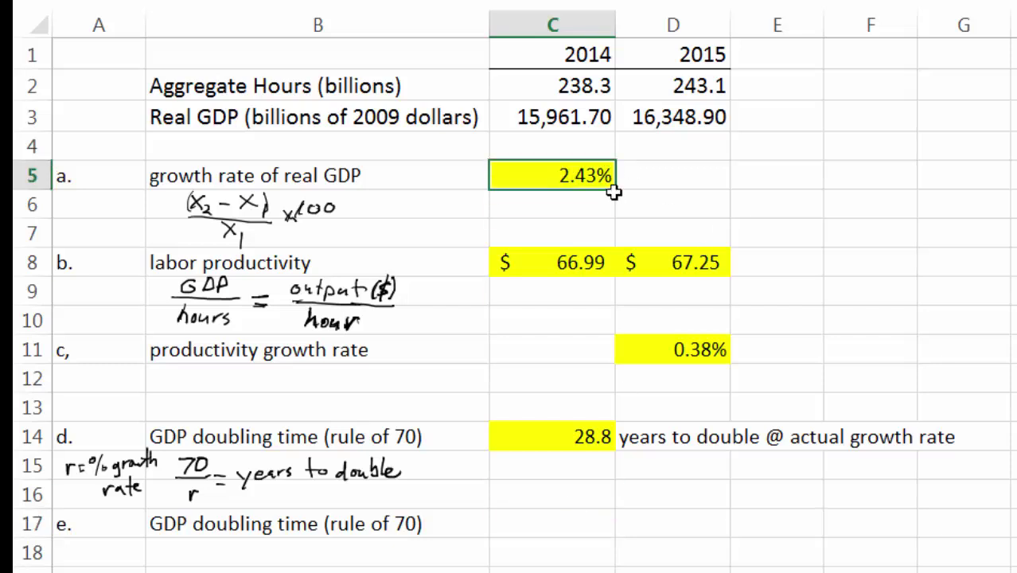
{"action": "left_click", "coordinate": [269, 551]}
{"action": "type", "text": "=2*"}
{"action": "left_click", "coordinate": [593, 173]}
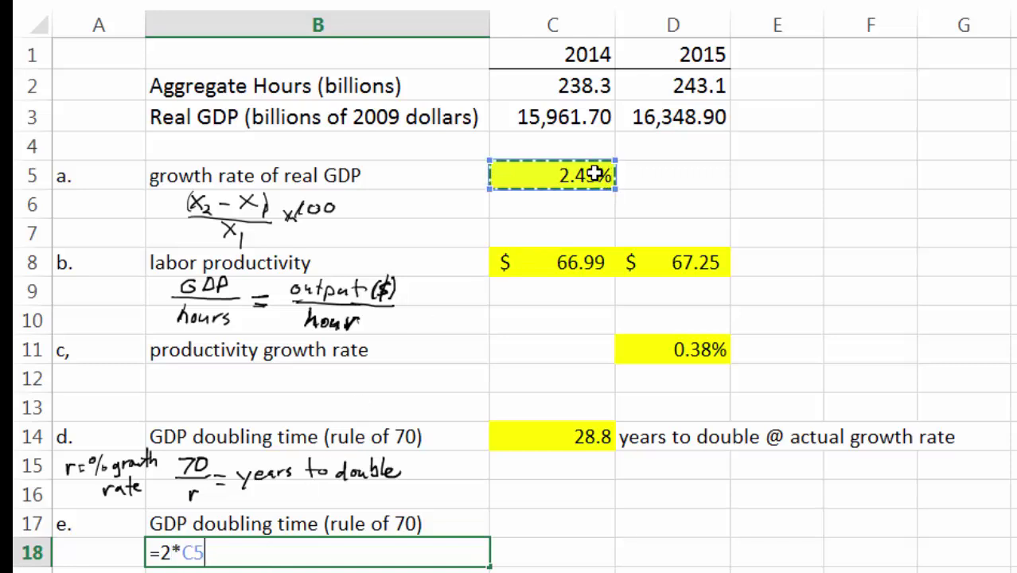
{"action": "key", "text": "Return"}
{"action": "left_click", "coordinate": [420, 555]}
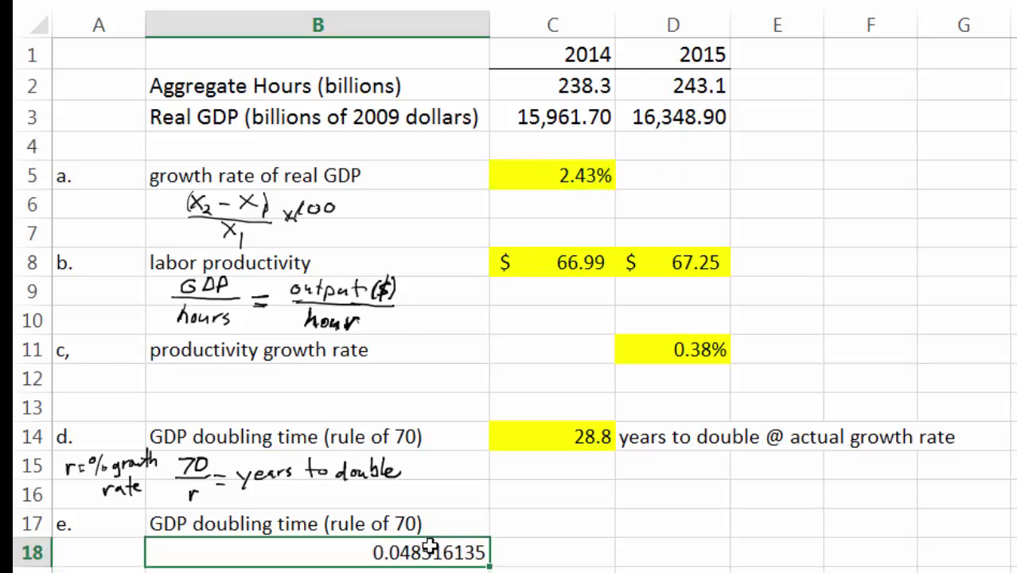
{"action": "left_click", "coordinate": [741, 9]}
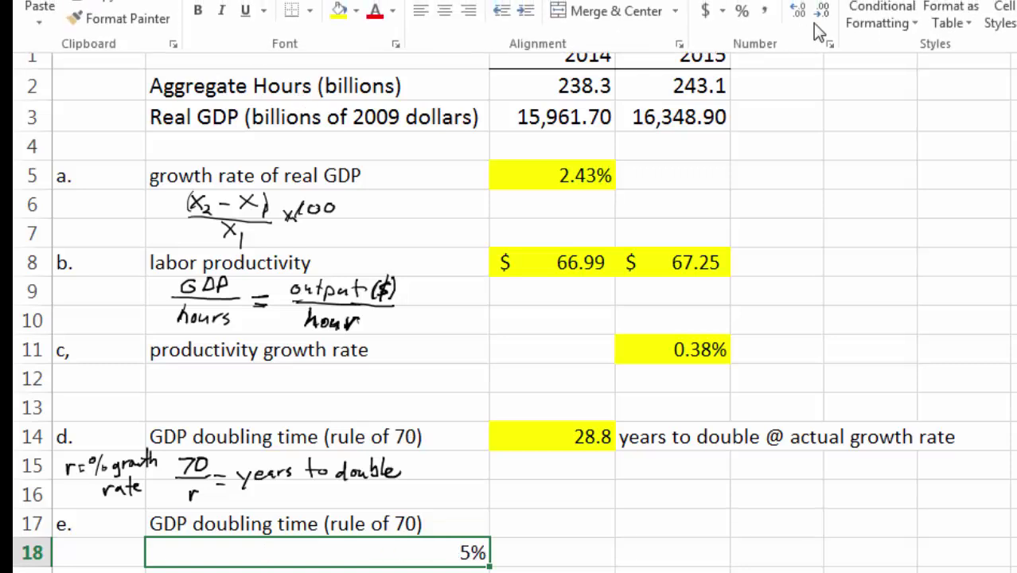
{"action": "left_click", "coordinate": [799, 10]}
{"action": "left_click", "coordinate": [798, 9]}
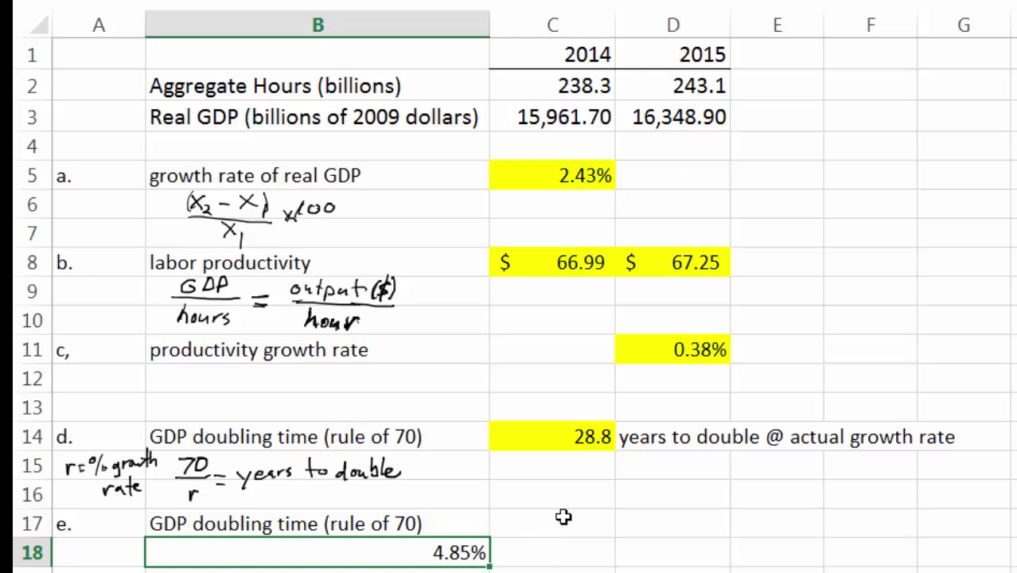
Enter =70/4.85 in C17, fill it yellow, and round it to one decimal (14.4)
{"action": "left_click", "coordinate": [605, 526]}
{"action": "type", "text": "=7"}
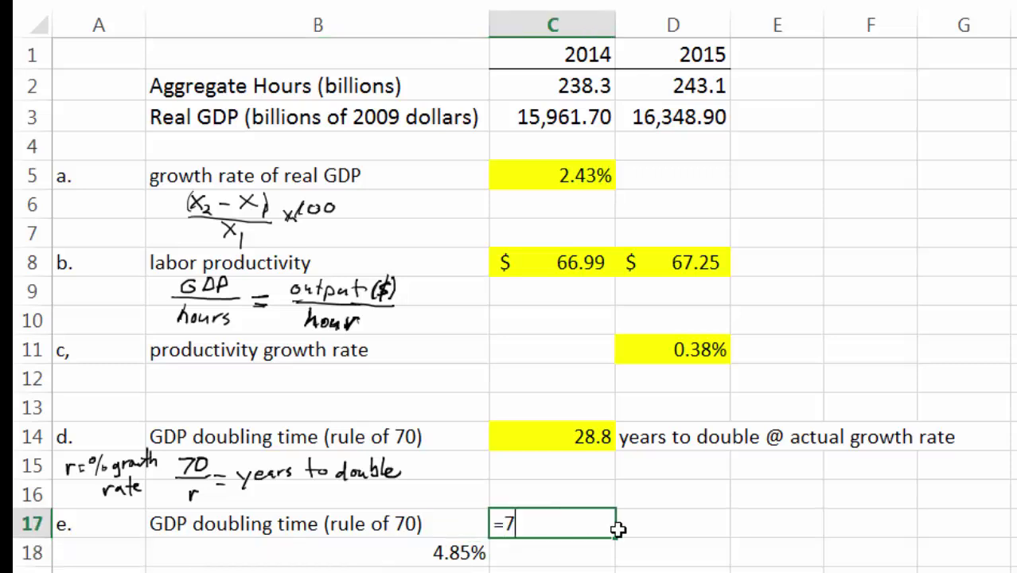
{"action": "type", "text": "0/4.85"}
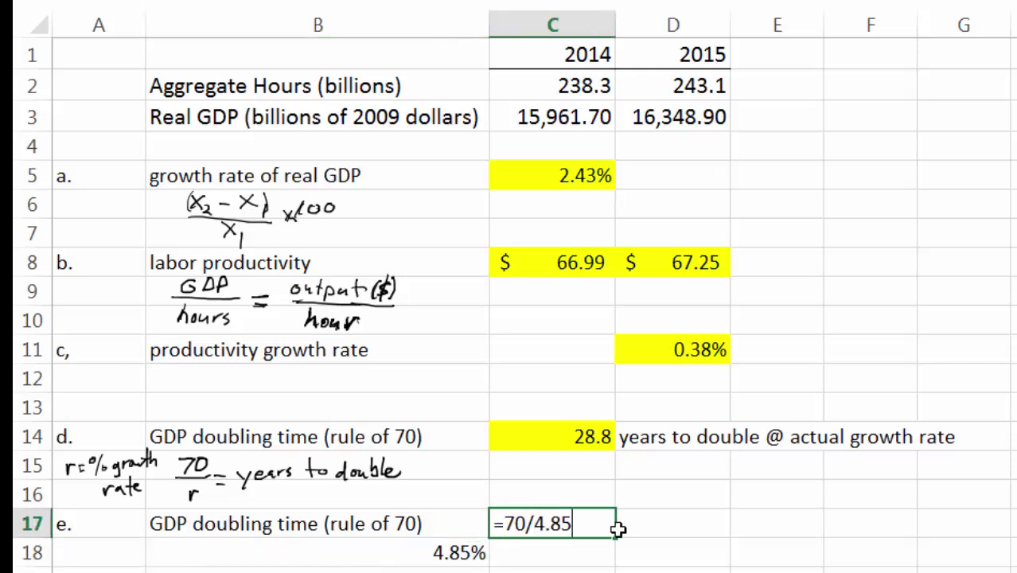
{"action": "key", "text": "Return"}
{"action": "left_click", "coordinate": [591, 532]}
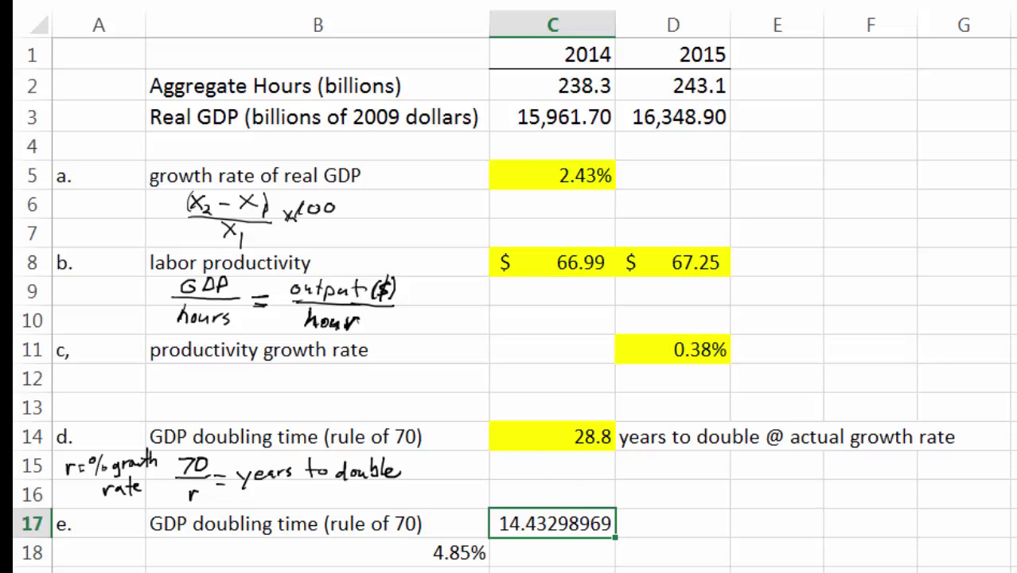
{"action": "left_click", "coordinate": [338, 11]}
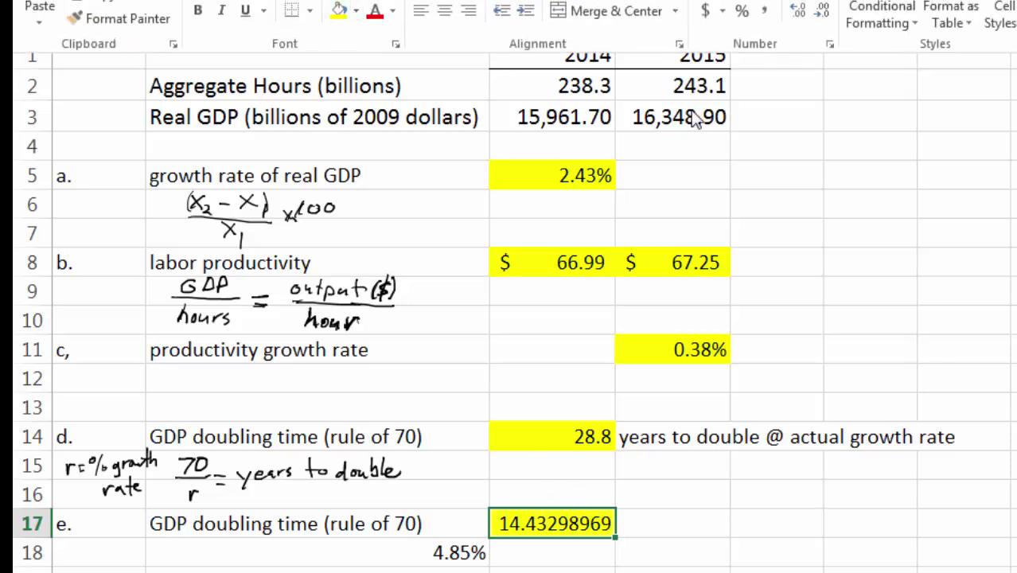
{"action": "left_click", "coordinate": [818, 14]}
{"action": "left_click", "coordinate": [819, 14]}
{"action": "left_click", "coordinate": [818, 14]}
{"action": "left_click", "coordinate": [819, 14]}
{"action": "left_click", "coordinate": [819, 14]}
{"action": "left_click", "coordinate": [819, 14]}
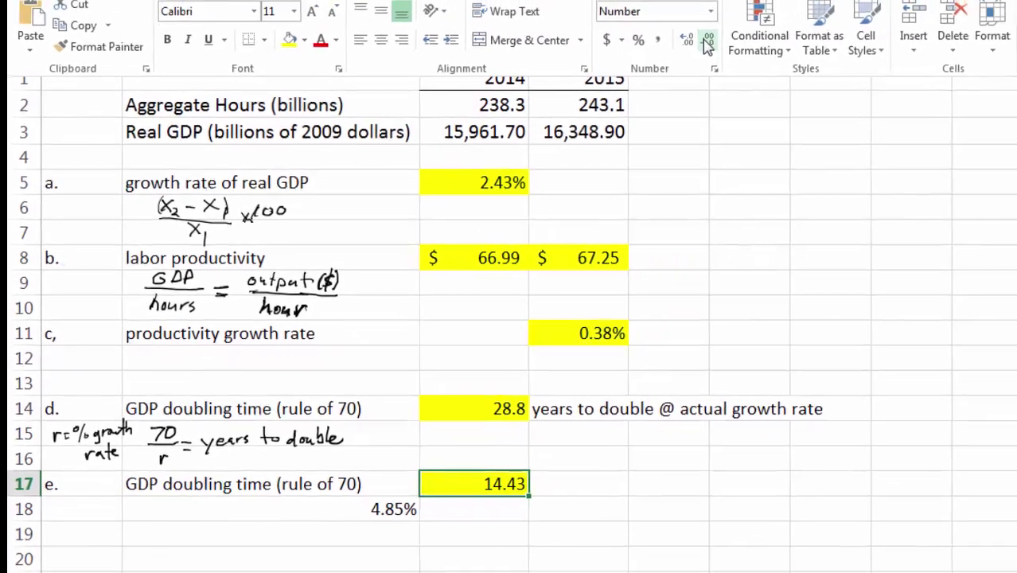
{"action": "left_click", "coordinate": [707, 41]}
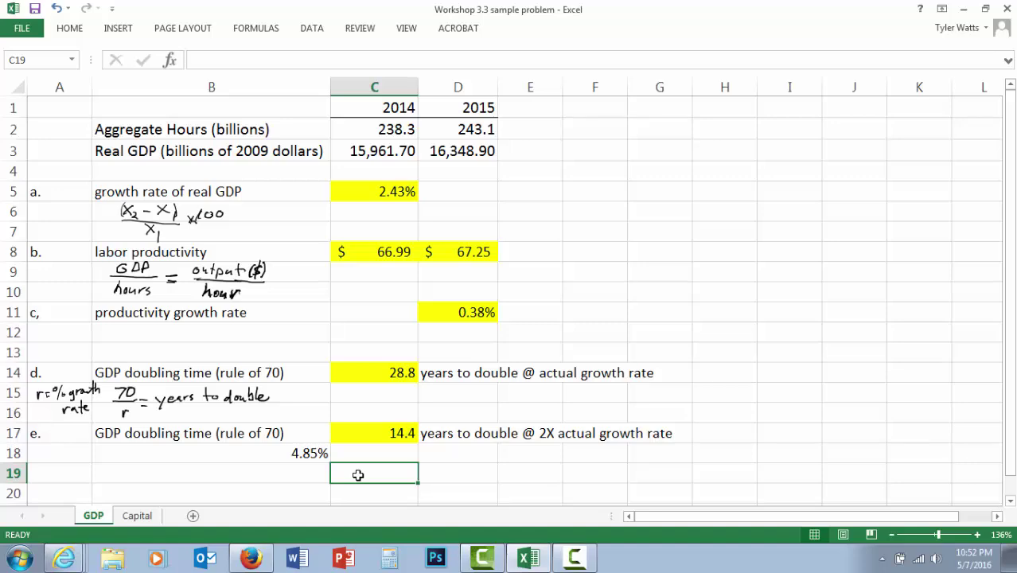
In FRED, check the 2011 Capital Stock value, then go to the Index of Human Capital page (3.61875)
{"action": "left_click", "coordinate": [251, 557]}
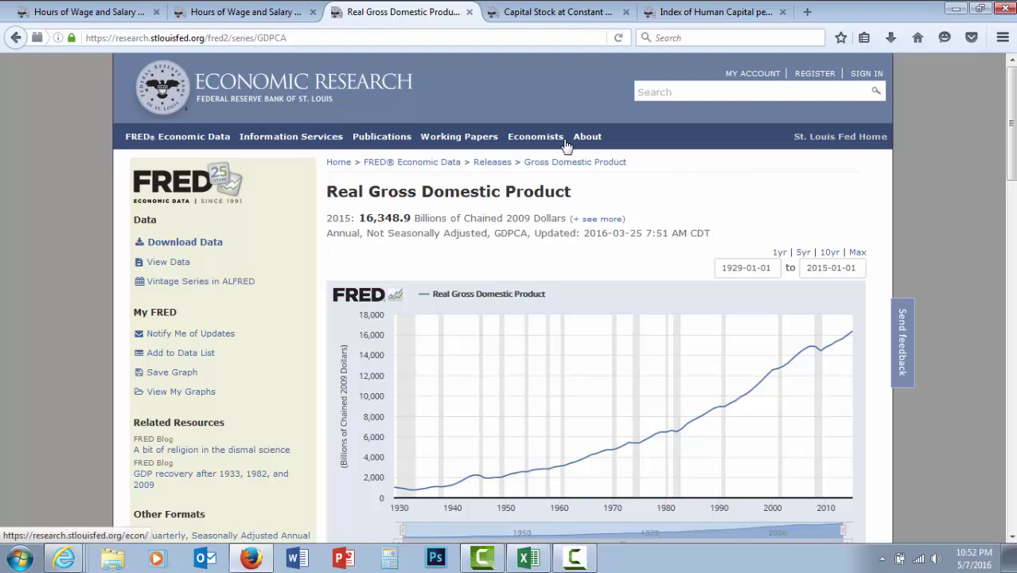
{"action": "left_click", "coordinate": [561, 12]}
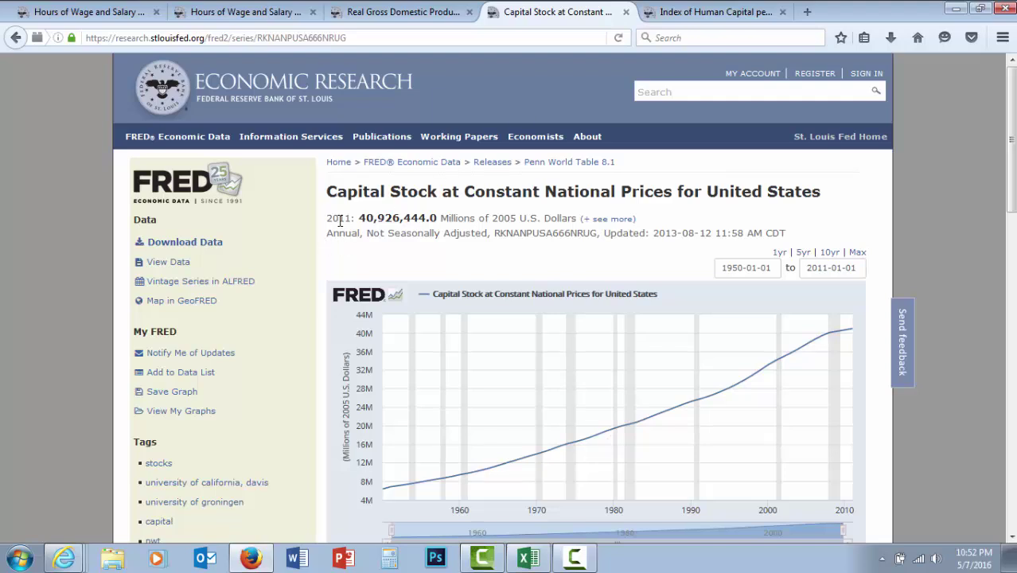
{"action": "left_click_drag", "start_coordinate": [359, 220], "coordinate": [437, 221]}
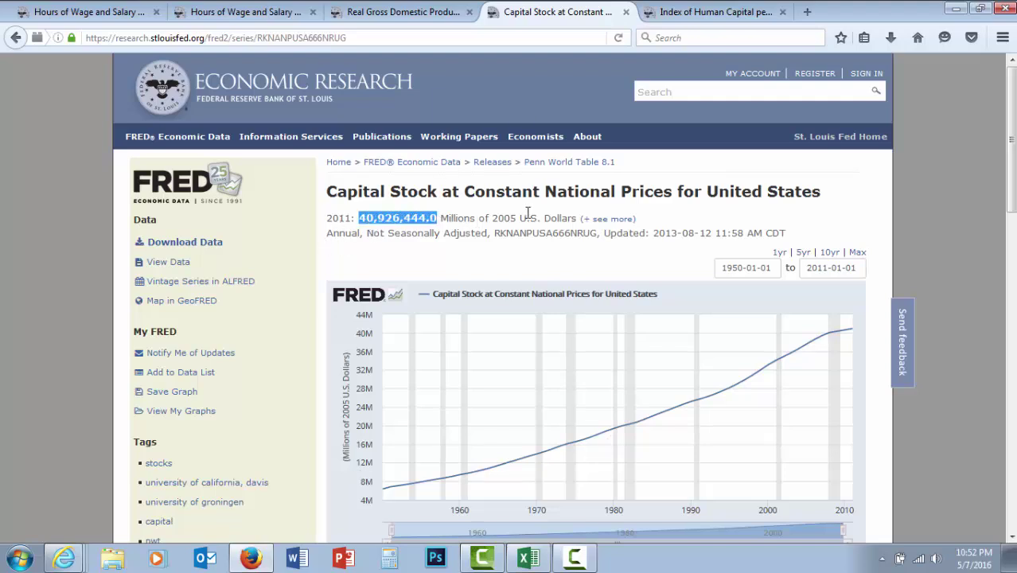
{"action": "left_click", "coordinate": [465, 259]}
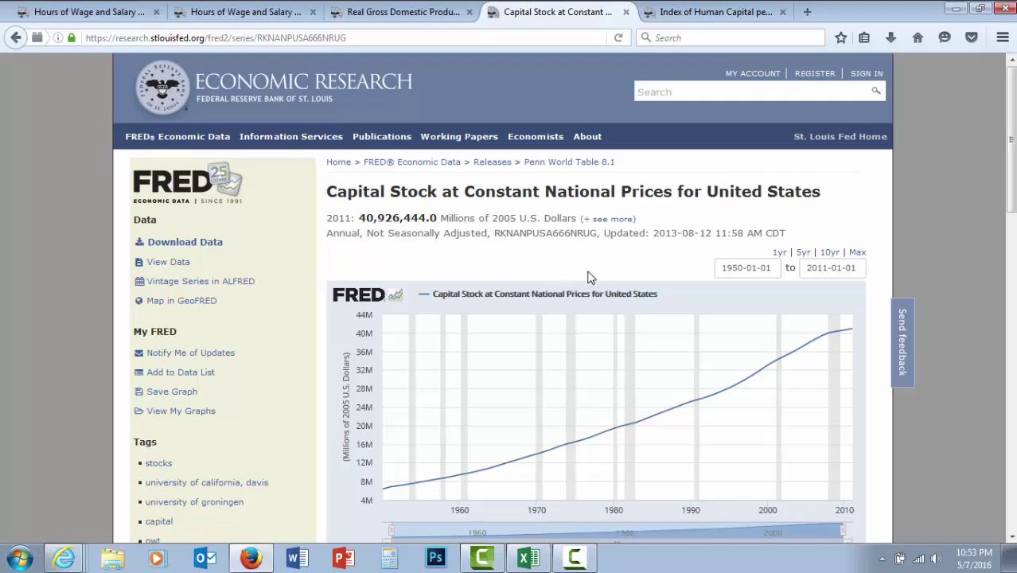
{"action": "mouse_move", "coordinate": [844, 329]}
{"action": "left_click_drag", "start_coordinate": [359, 218], "coordinate": [436, 218]}
{"action": "left_click", "coordinate": [443, 260]}
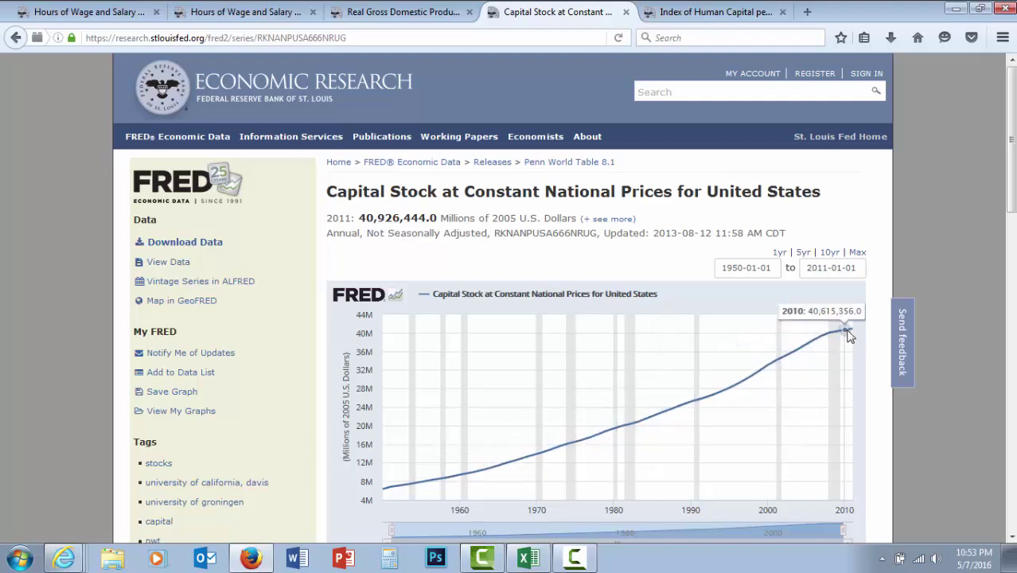
{"action": "key", "text": "ctrl+Tab"}
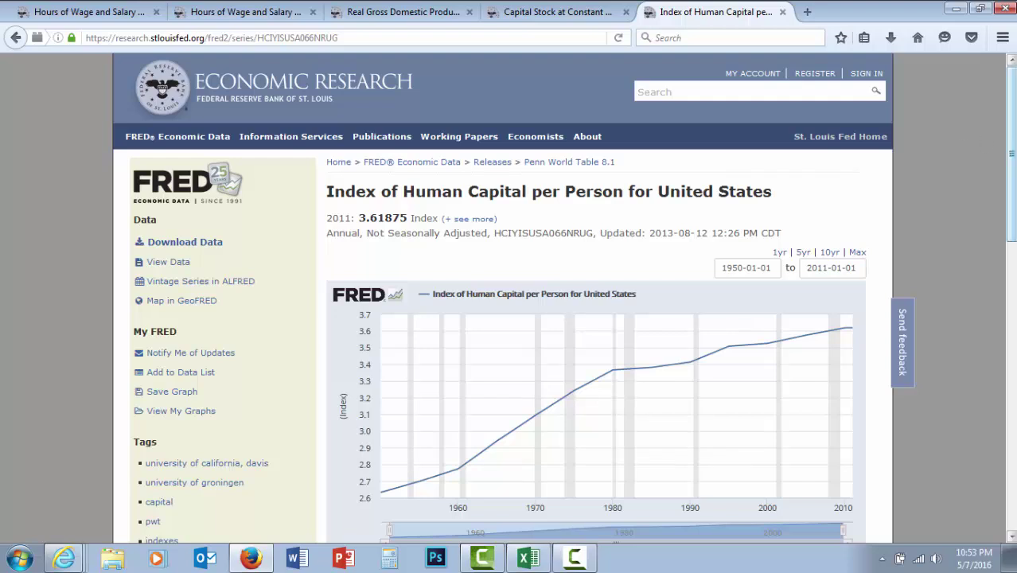
Scroll the Human Capital index page and recheck the 2011 Capital Stock value
{"action": "left_click_drag", "start_coordinate": [1013, 113], "coordinate": [1014, 247]}
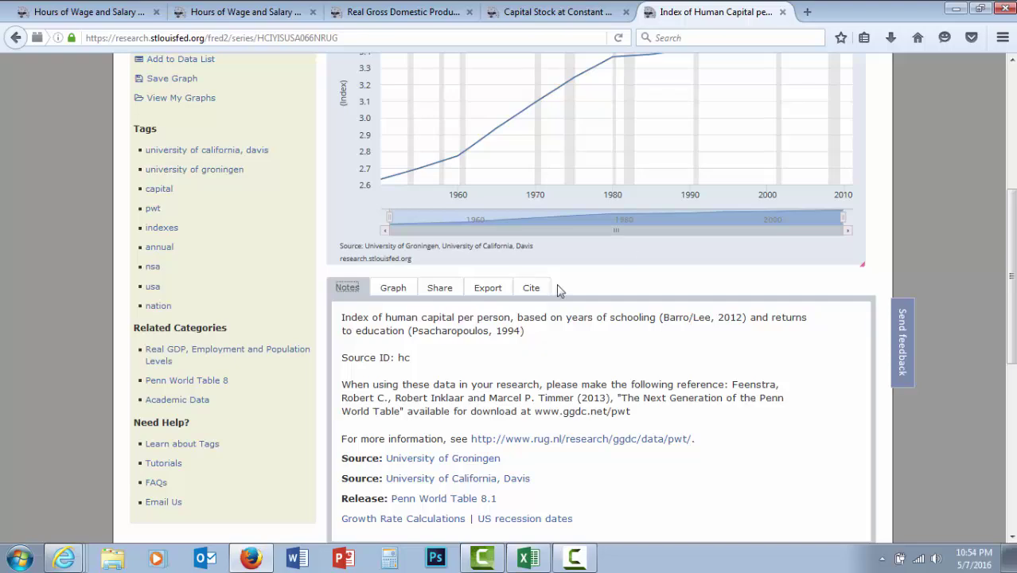
{"action": "scroll", "coordinate": [1012, 243], "scroll_direction": "up", "scroll_amount": 2}
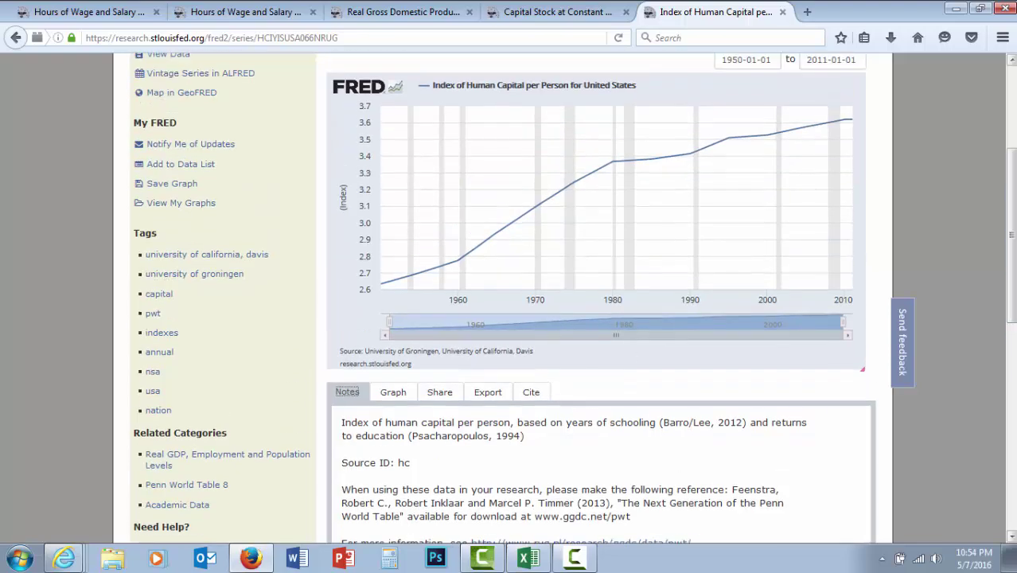
{"action": "scroll", "coordinate": [1011, 239], "scroll_direction": "up", "scroll_amount": 2}
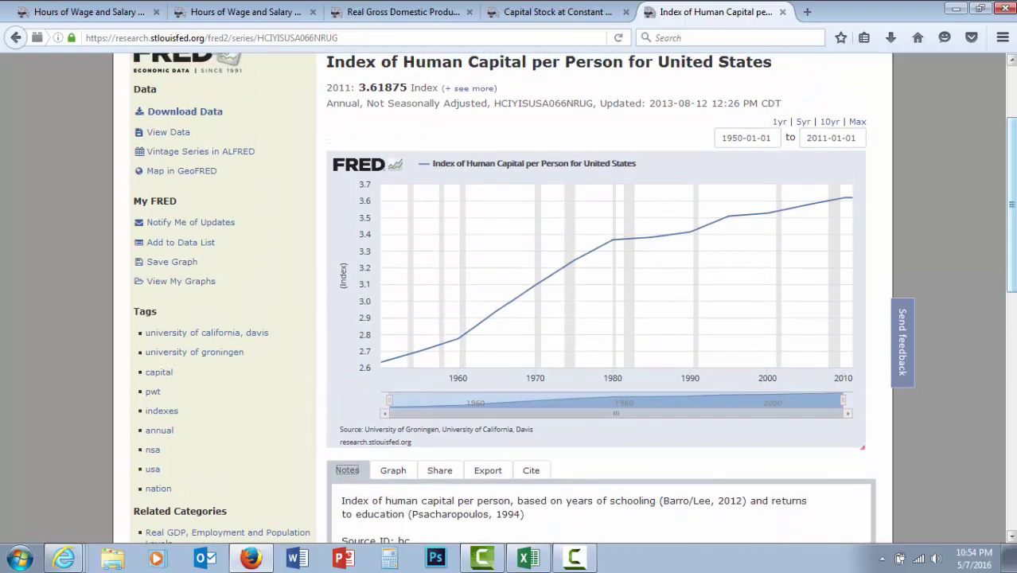
{"action": "left_click", "coordinate": [565, 12]}
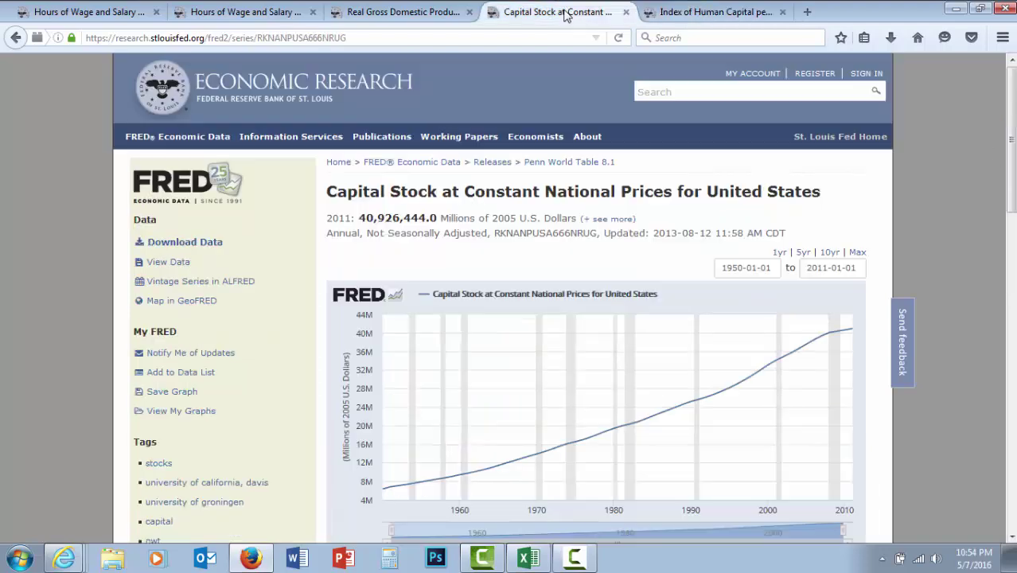
{"action": "left_click_drag", "start_coordinate": [358, 218], "coordinate": [441, 219]}
{"action": "left_click", "coordinate": [698, 14]}
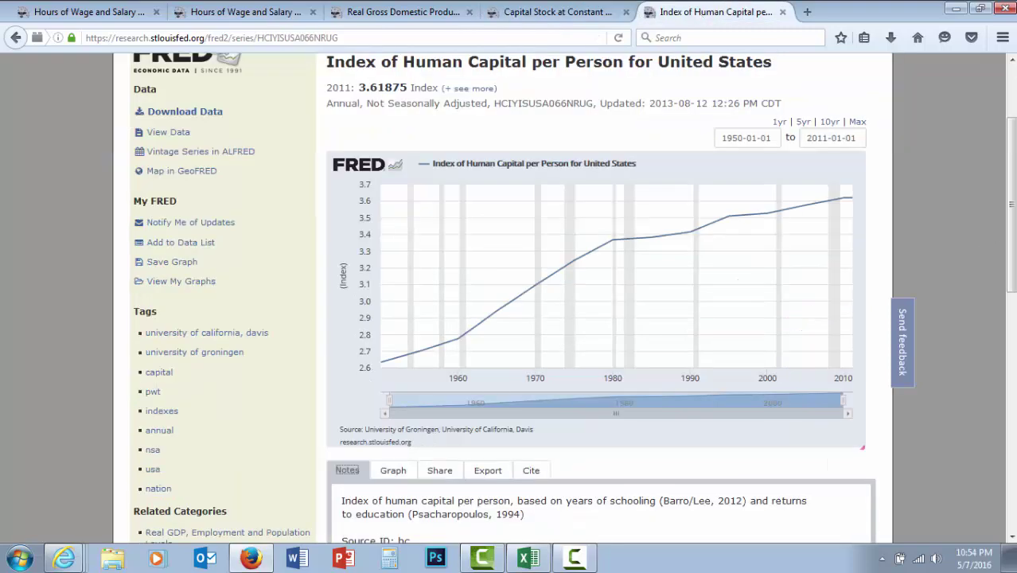
{"action": "scroll", "coordinate": [1012, 207], "scroll_direction": "up", "scroll_amount": 2}
{"action": "scroll", "coordinate": [1012, 203], "scroll_direction": "up", "scroll_amount": 1}
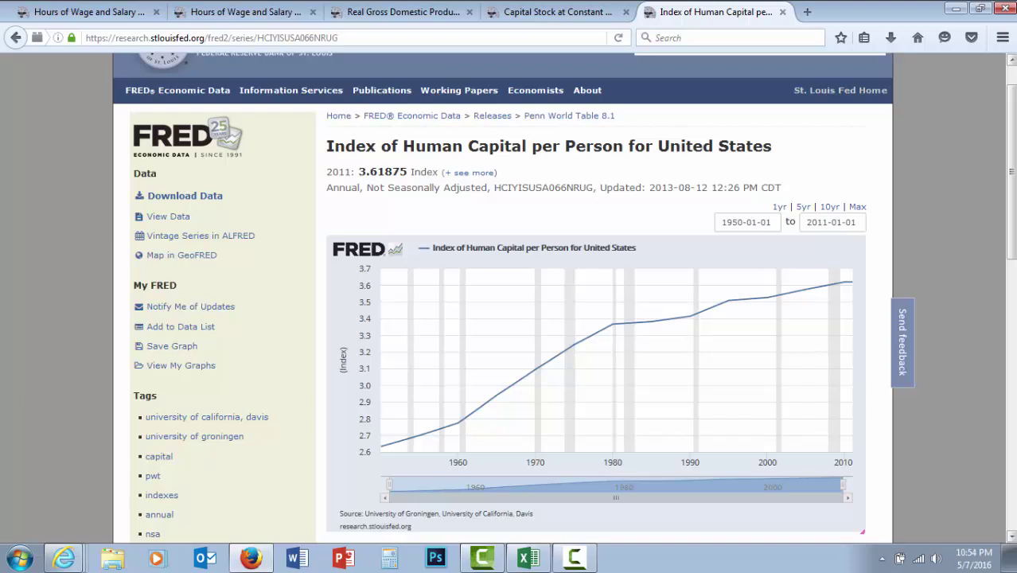
{"action": "scroll", "coordinate": [961, 199], "scroll_direction": "up", "scroll_amount": 2}
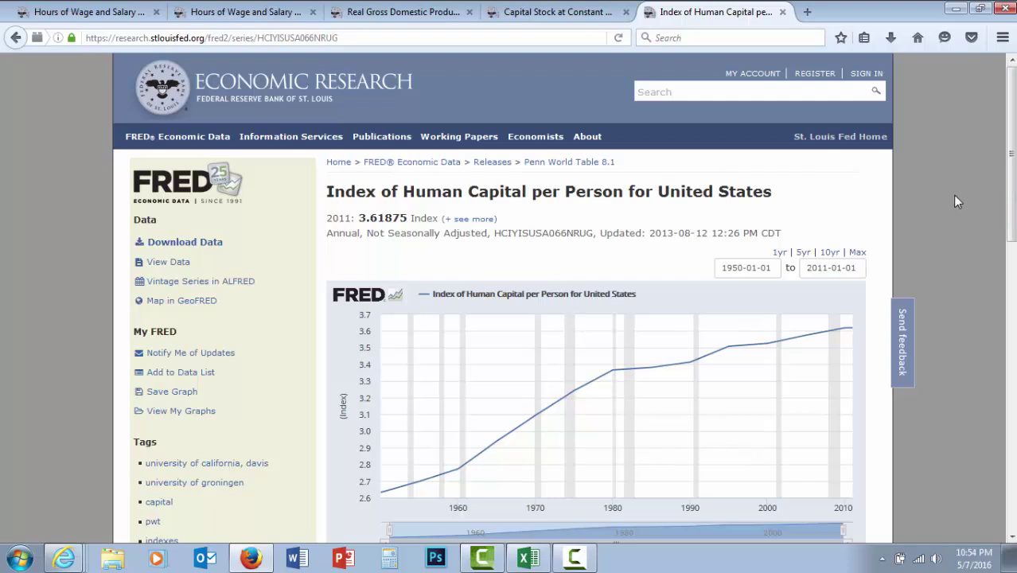
Compare the Capital Stock and Human Capital pages, then return to the Excel workbook
{"action": "left_click", "coordinate": [538, 8]}
{"action": "left_click", "coordinate": [676, 10]}
{"action": "left_click", "coordinate": [549, 9]}
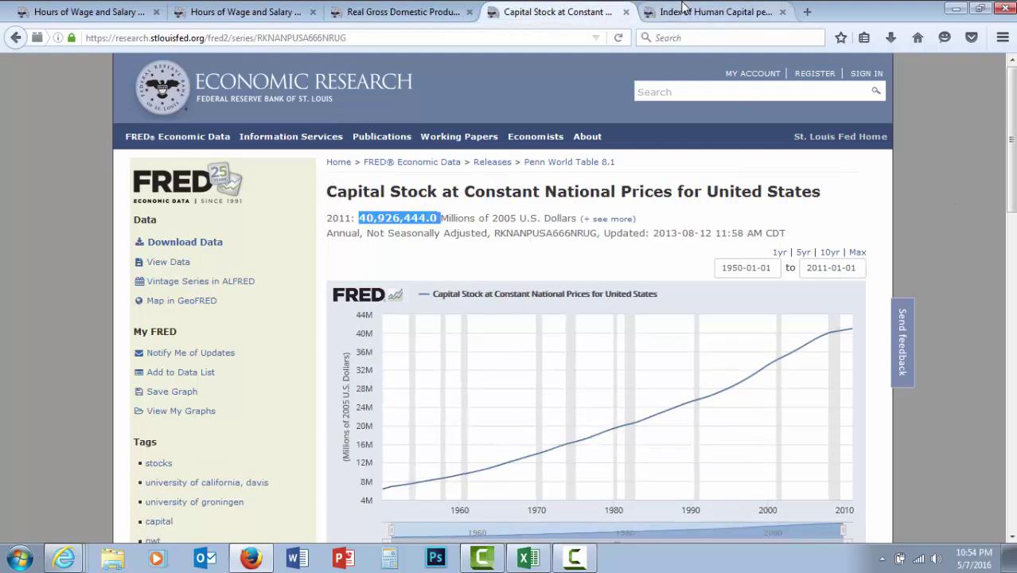
{"action": "left_click", "coordinate": [676, 9]}
{"action": "left_click", "coordinate": [513, 11]}
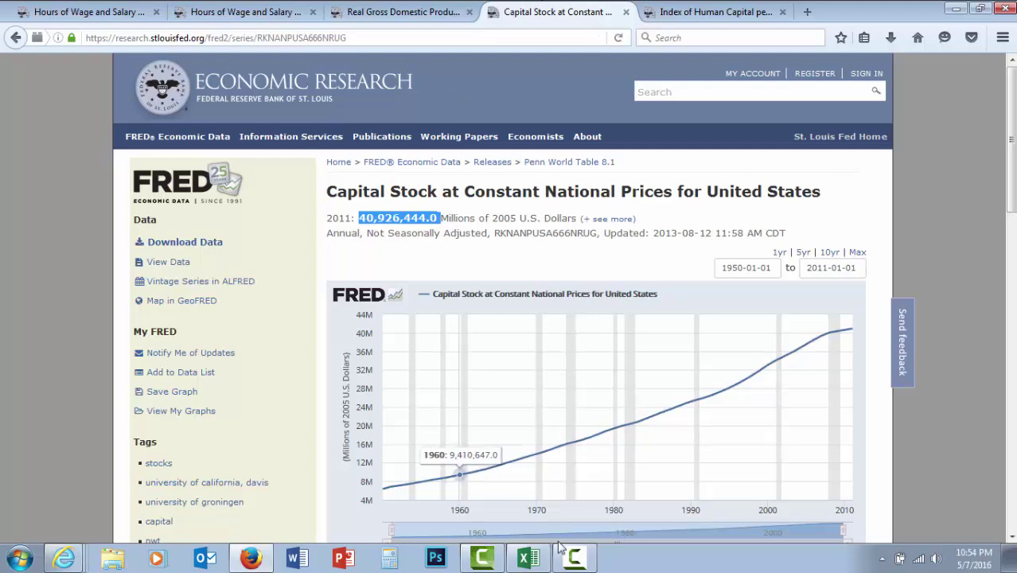
{"action": "key", "text": "alt+Tab"}
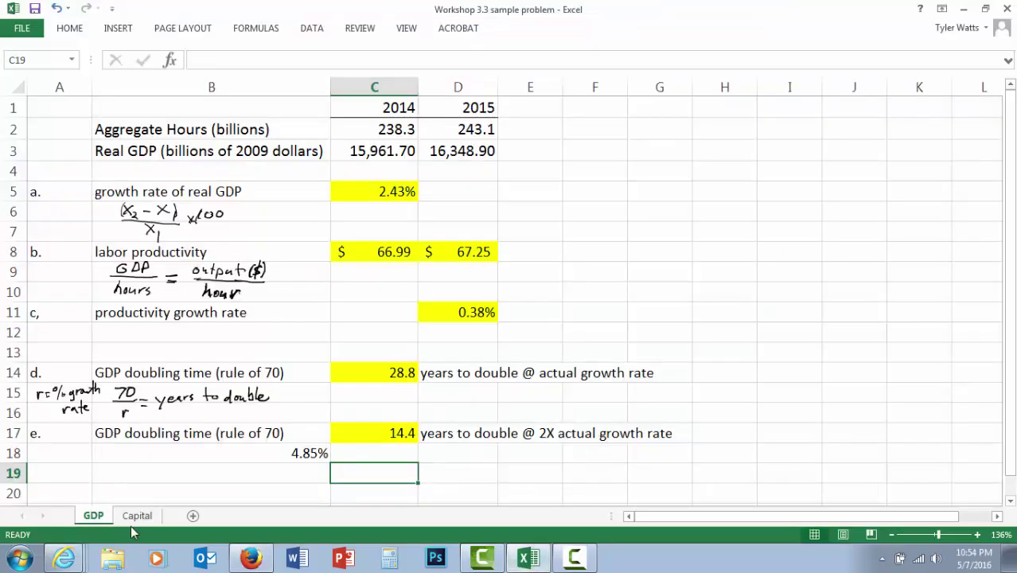
On the Capital sheet, add headers 'Physical K' in B2 and 'Human K' in C2, widening column B
{"action": "left_click", "coordinate": [137, 516]}
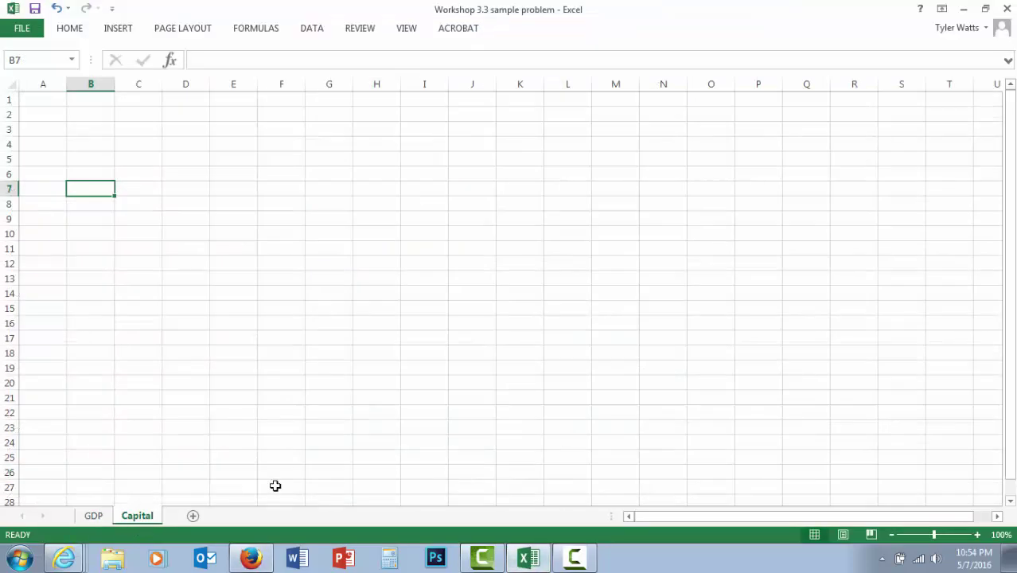
{"action": "left_click", "coordinate": [129, 112]}
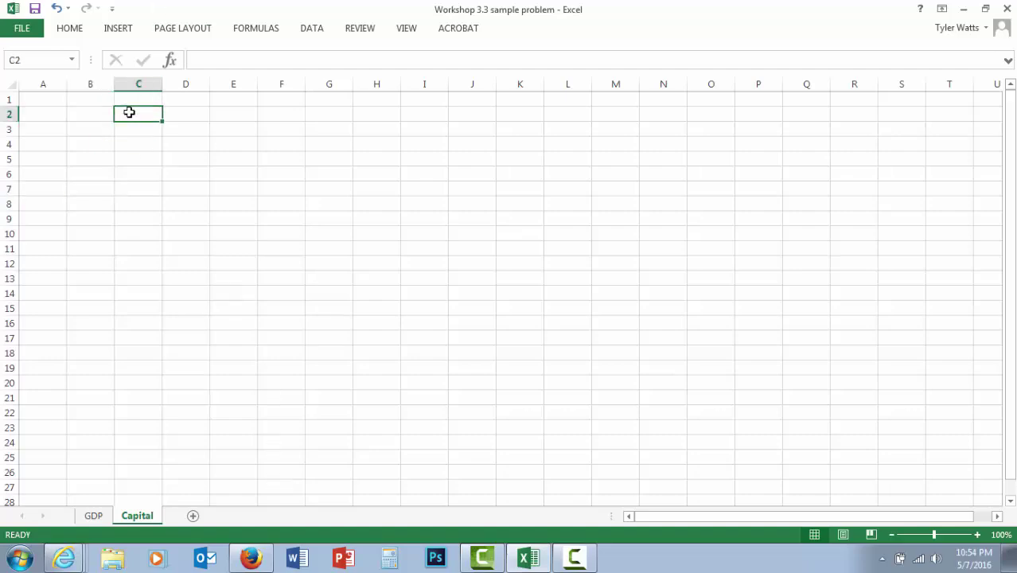
{"action": "key", "text": "Left"}
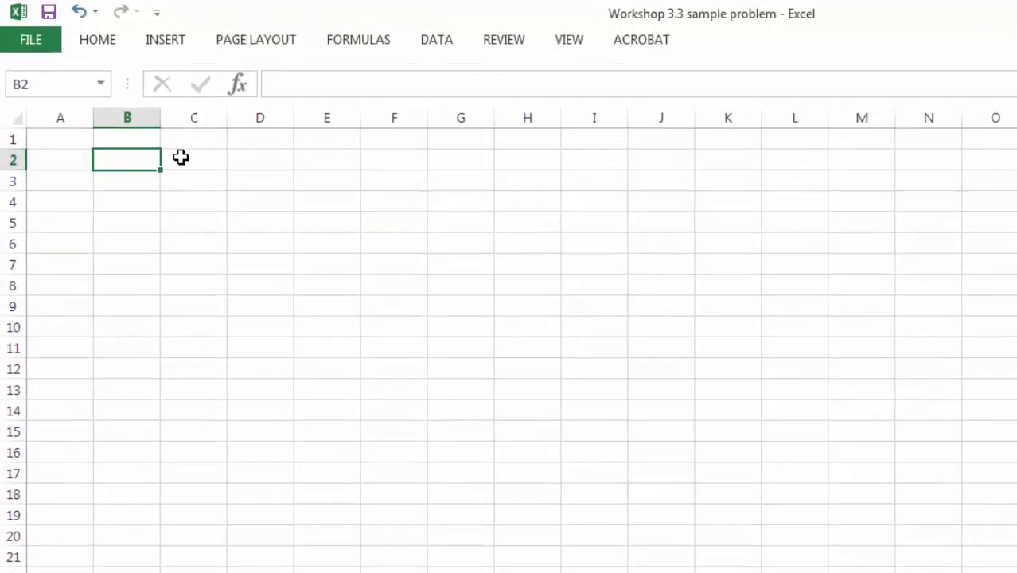
{"action": "type", "text": "P"}
{"action": "type", "text": "hysi"}
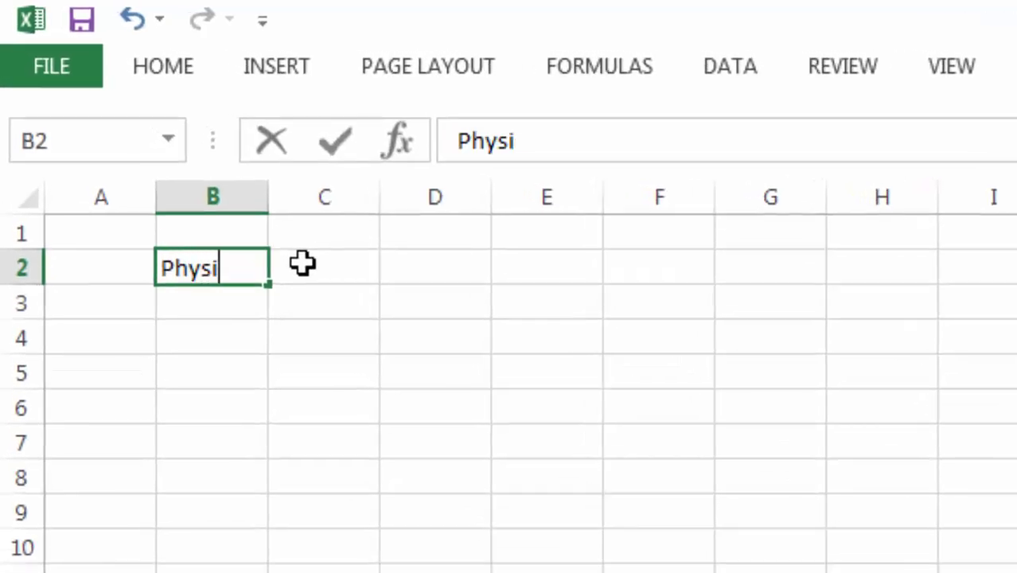
{"action": "type", "text": "cal Capital"}
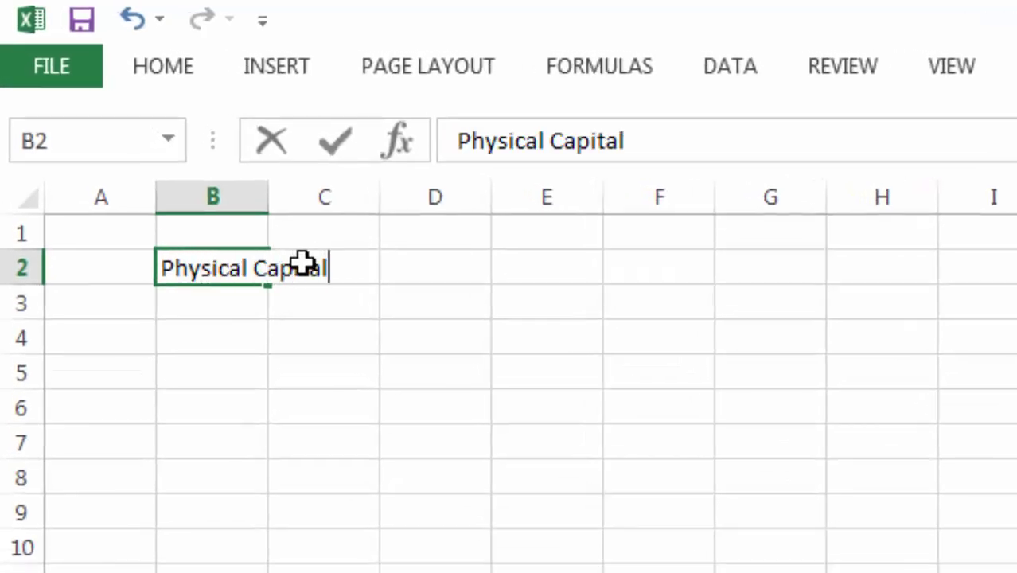
{"action": "key", "text": "BackSpace"}
{"action": "key", "text": "BackSpace"}
{"action": "key", "text": "BackSpace"}
{"action": "key", "text": "BackSpace"}
{"action": "key", "text": "BackSpace"}
{"action": "key", "text": "BackSpace"}
{"action": "key", "text": "BackSpace"}
{"action": "type", "text": "K"}
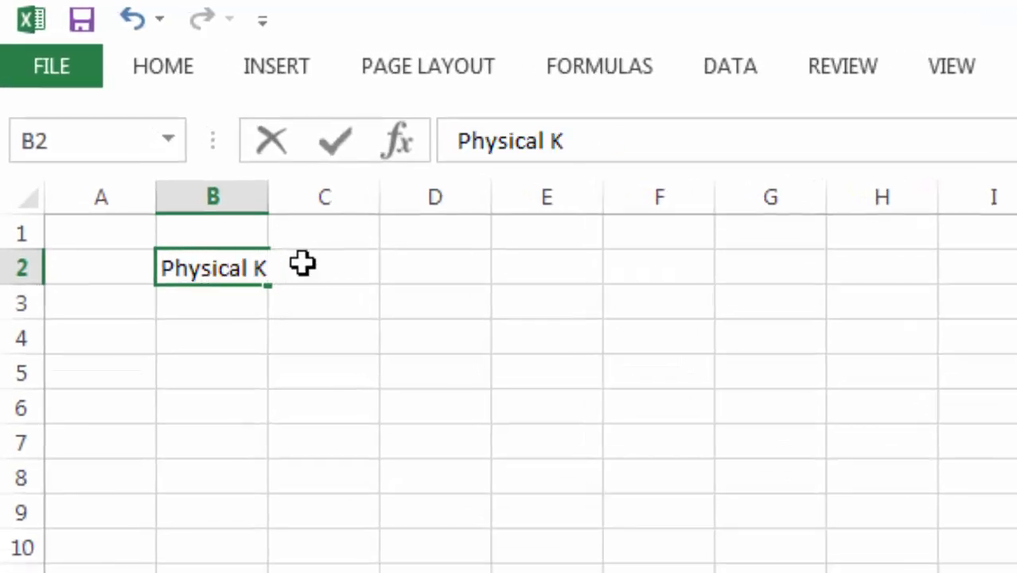
{"action": "left_click", "coordinate": [302, 264]}
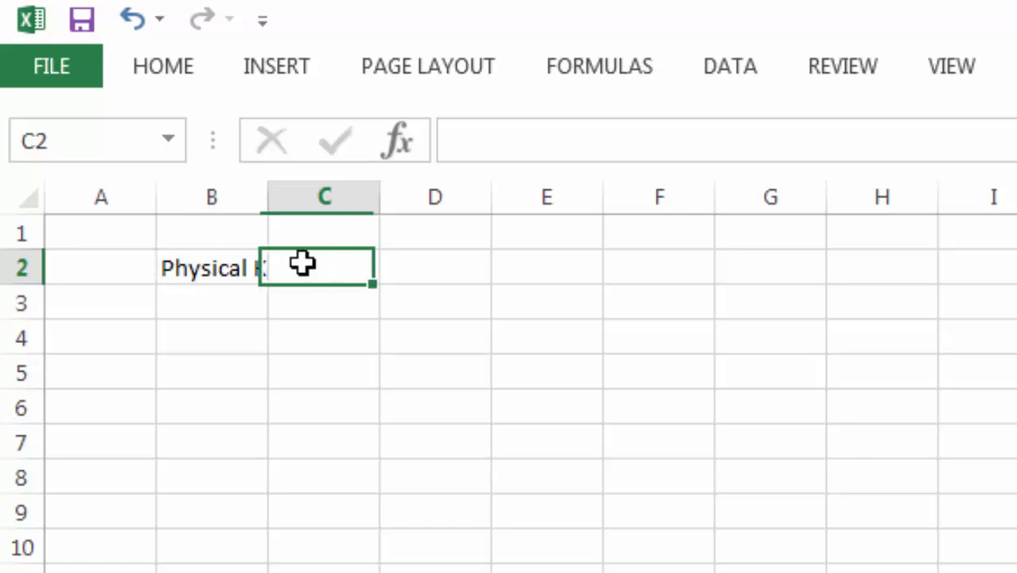
{"action": "left_click_drag", "start_coordinate": [269, 201], "coordinate": [277, 201]}
{"action": "type", "text": "Human K"}
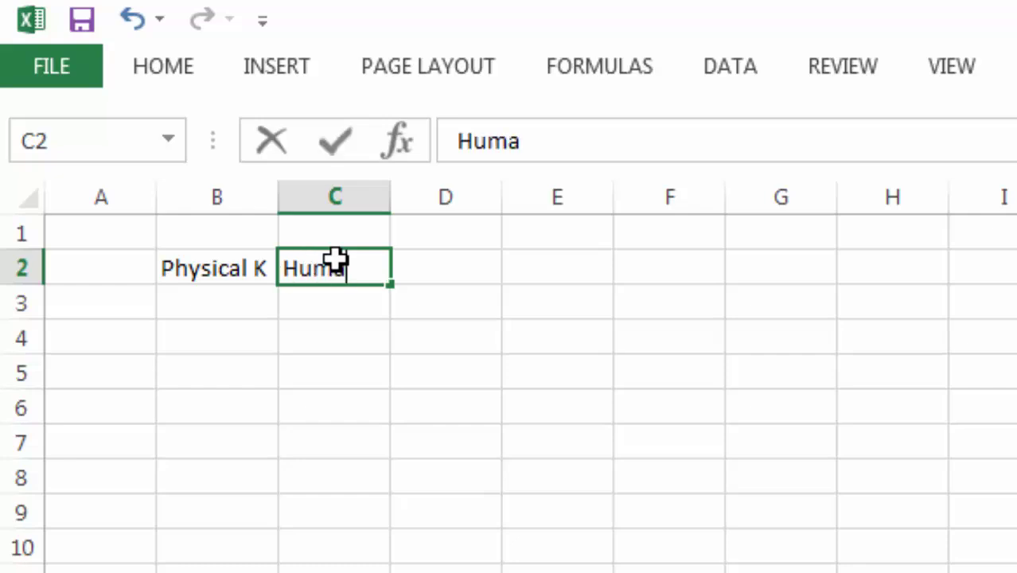
{"action": "left_click", "coordinate": [307, 371]}
{"action": "left_click_drag", "start_coordinate": [226, 272], "coordinate": [341, 266]}
{"action": "left_click", "coordinate": [333, 321]}
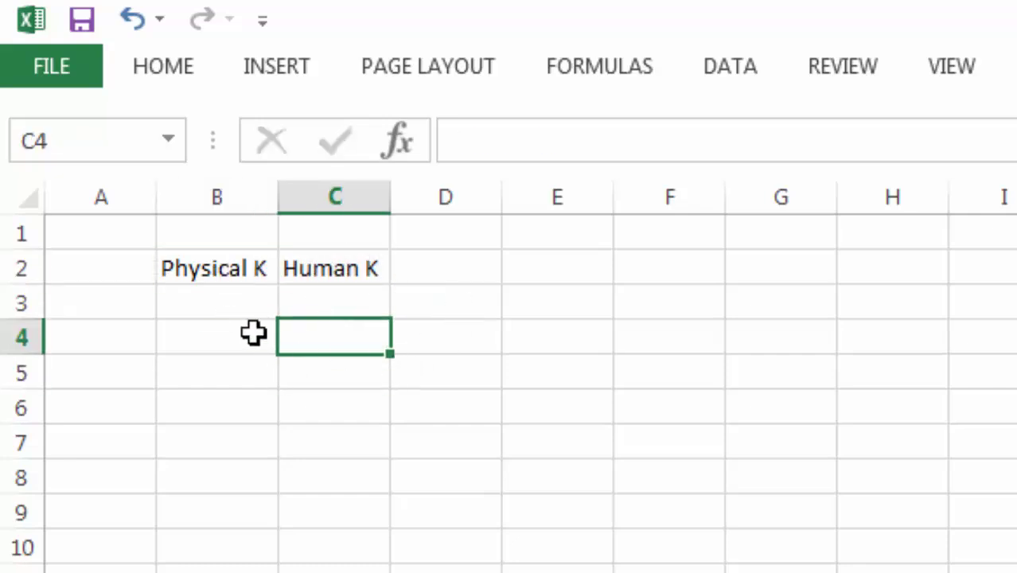
Enter 0 in B3 and extend the B2 header with '(millions of $)'
{"action": "left_click", "coordinate": [229, 304]}
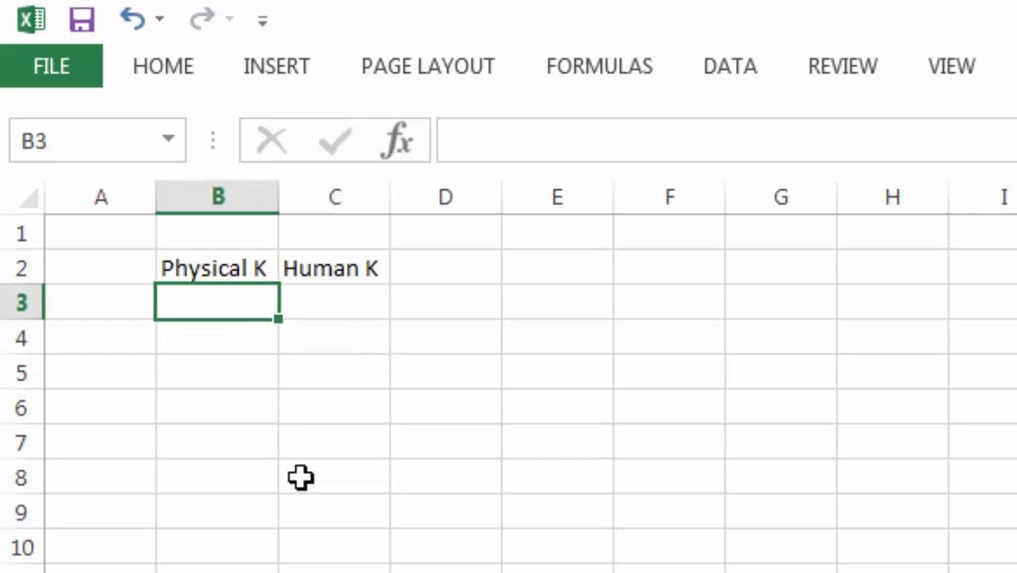
{"action": "type", "text": "0"}
{"action": "key", "text": "Return"}
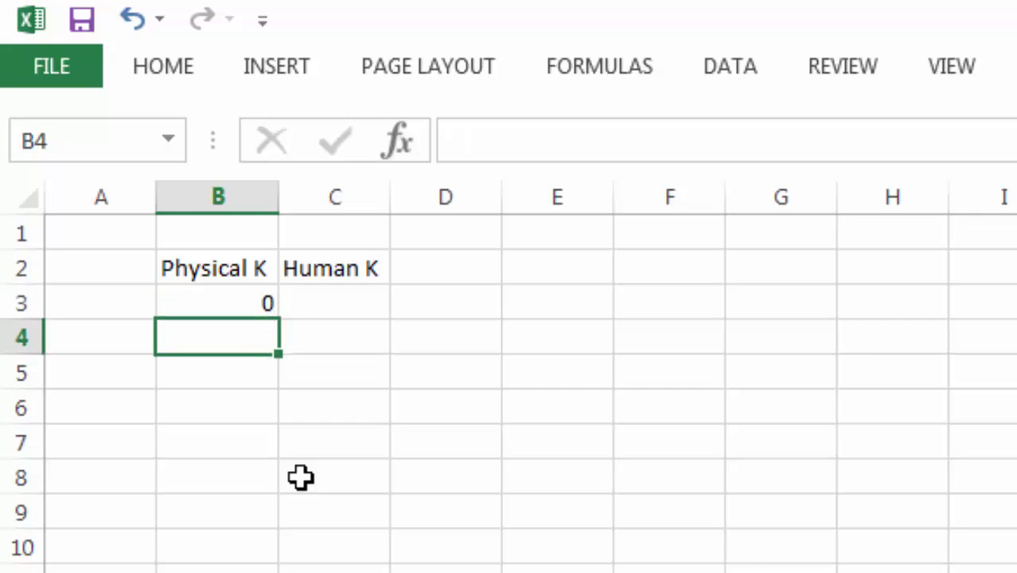
{"action": "left_click", "coordinate": [256, 268]}
{"action": "left_click", "coordinate": [679, 146]}
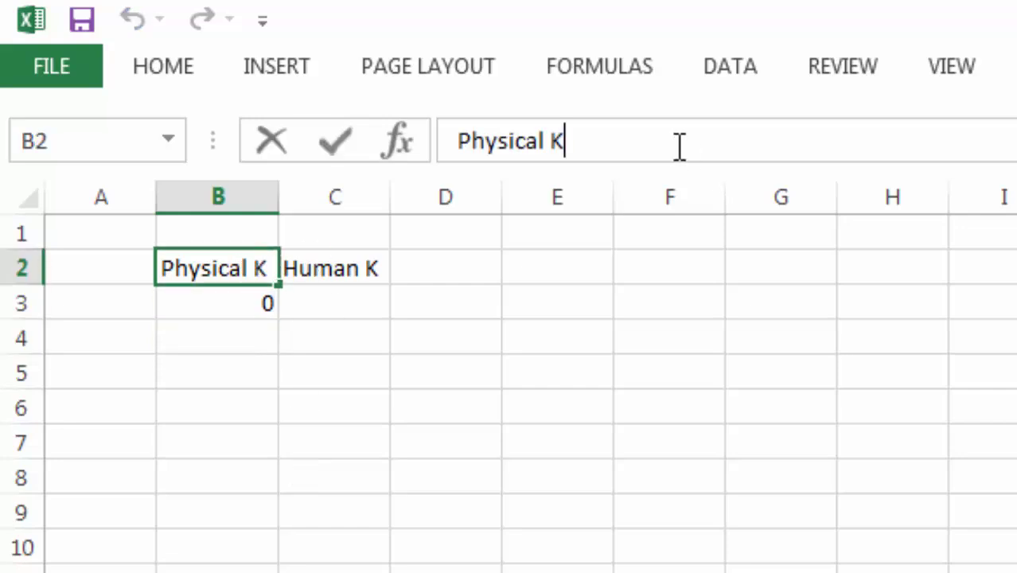
{"action": "type", "text": "("}
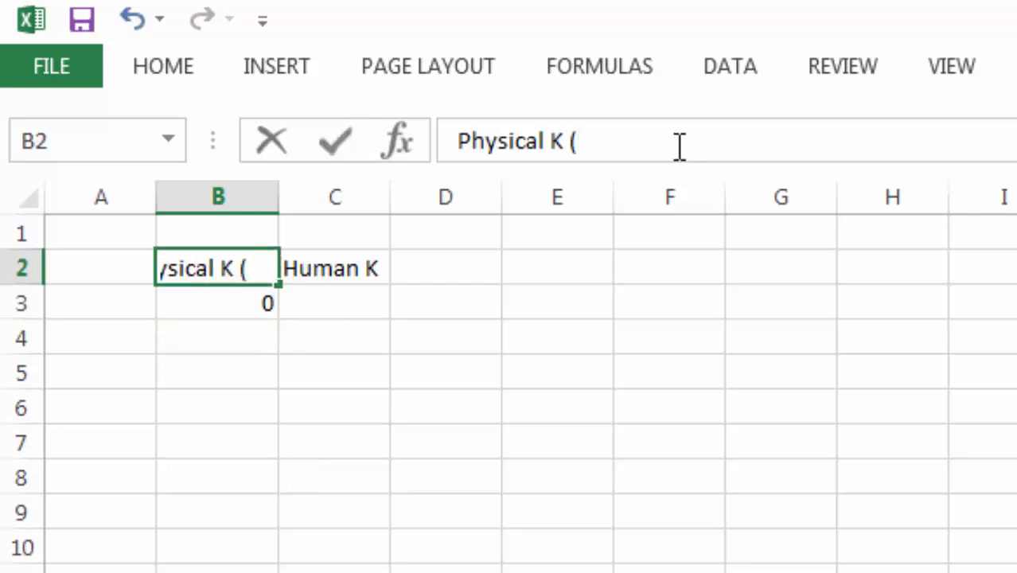
{"action": "type", "text": "millions of $)"}
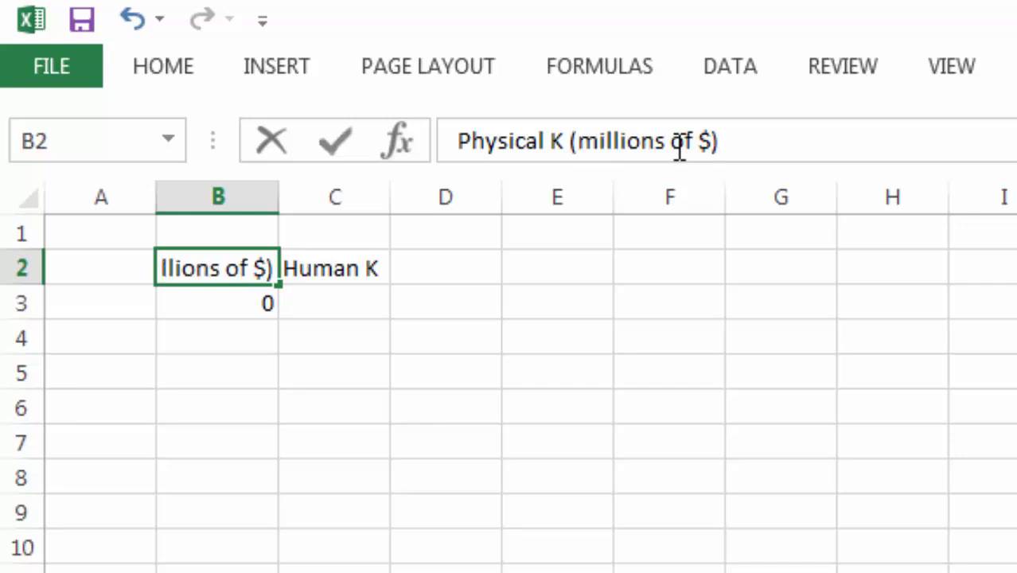
Wrap the 'Physical K (millions of $)' header in B2 and widen column B
{"action": "key", "text": "Return"}
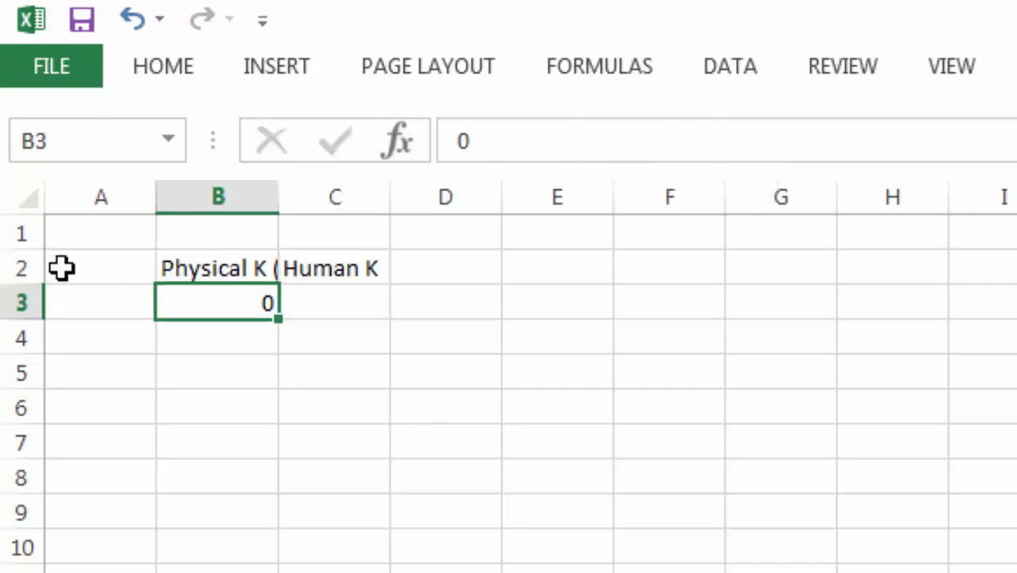
{"action": "key", "text": "Up"}
{"action": "key", "text": "alt+h"}
{"action": "key", "text": "w"}
{"action": "left_click_drag", "start_coordinate": [279, 198], "coordinate": [324, 199]}
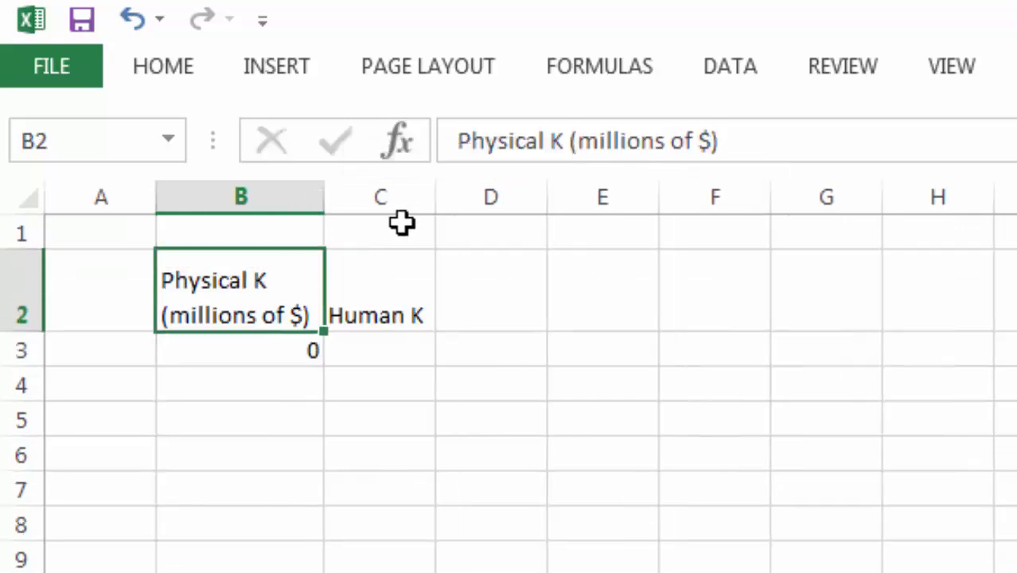
Enter =B3+10 in B4 and fill it down column B
{"action": "left_click", "coordinate": [304, 382]}
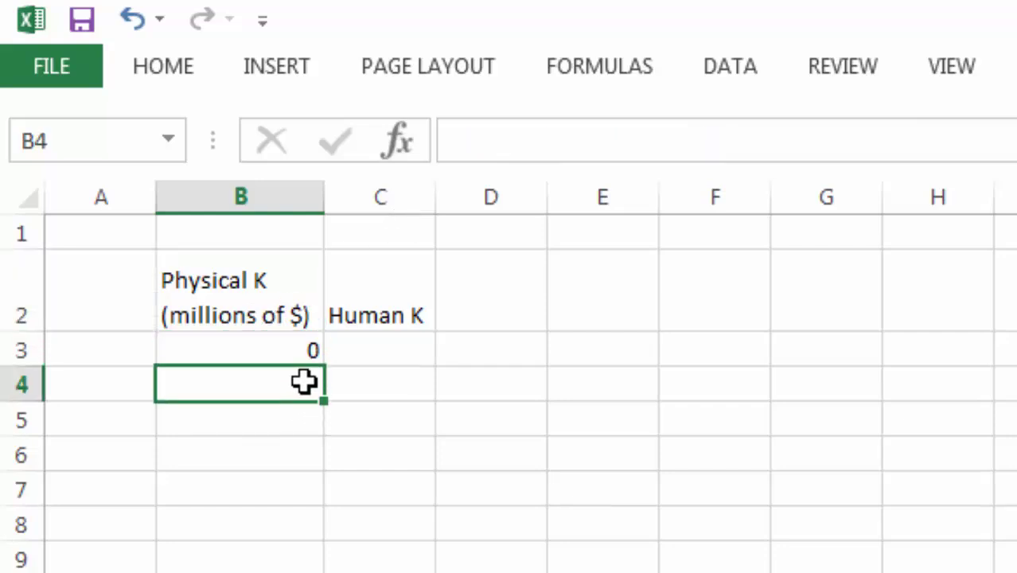
{"action": "type", "text": "="}
{"action": "left_click", "coordinate": [296, 348]}
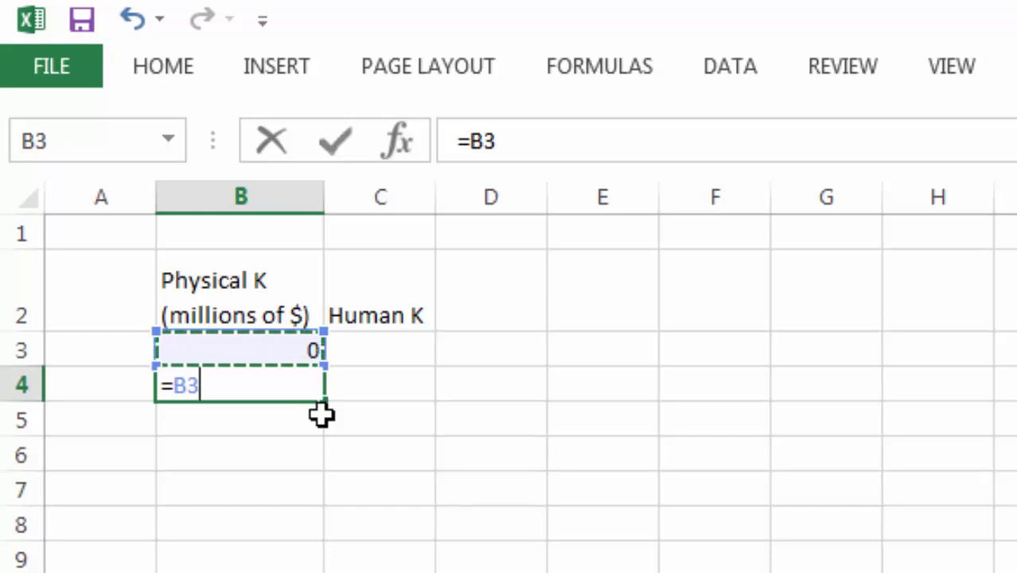
{"action": "type", "text": "+10"}
{"action": "key", "text": "Return"}
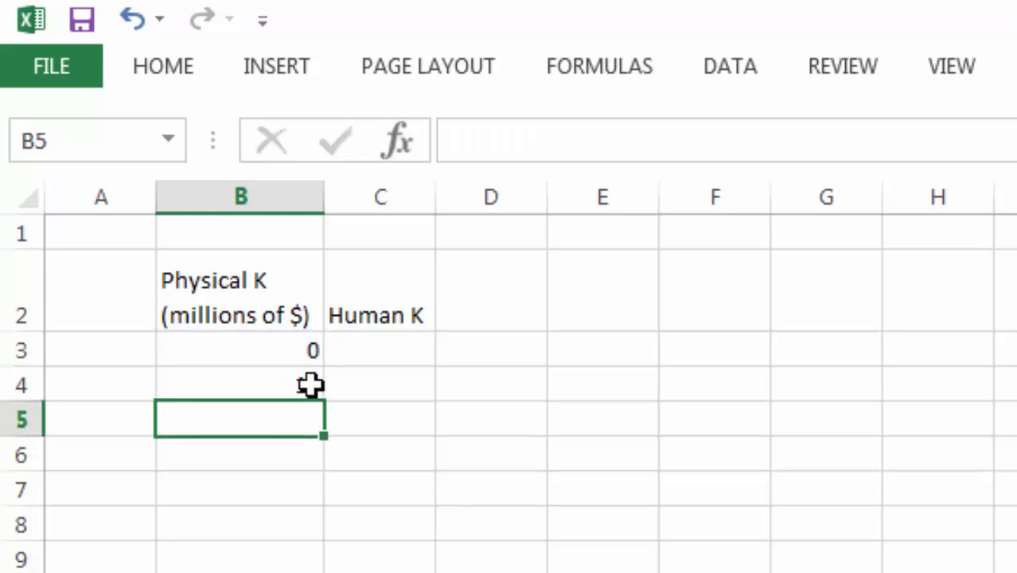
{"action": "left_click", "coordinate": [312, 386]}
{"action": "left_click_drag", "start_coordinate": [324, 400], "coordinate": [307, 557]}
Change C2 to 'Human K (index)', widen column C, and wrap its text
{"action": "left_click", "coordinate": [386, 249]}
{"action": "left_click", "coordinate": [635, 135]}
{"action": "type", "text": "(index)"}
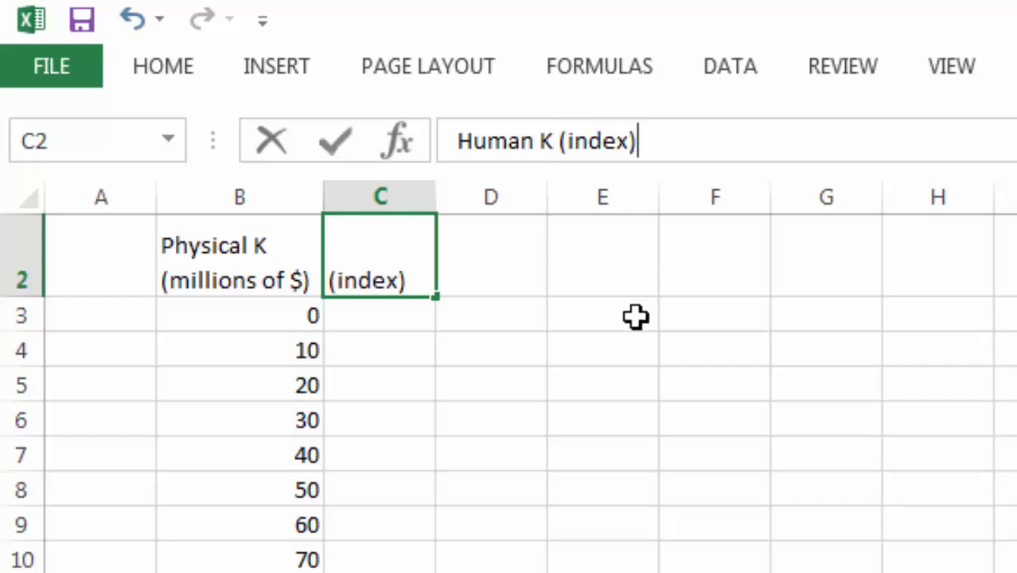
{"action": "key", "text": "Return"}
{"action": "left_click", "coordinate": [374, 256]}
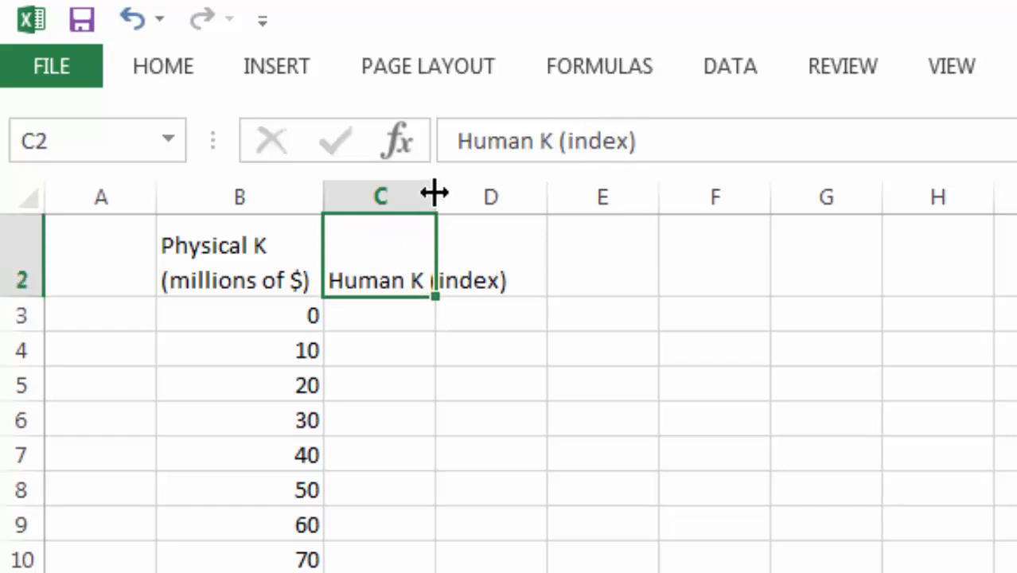
{"action": "left_click_drag", "start_coordinate": [436, 194], "coordinate": [466, 194]}
{"action": "left_click", "coordinate": [163, 66]}
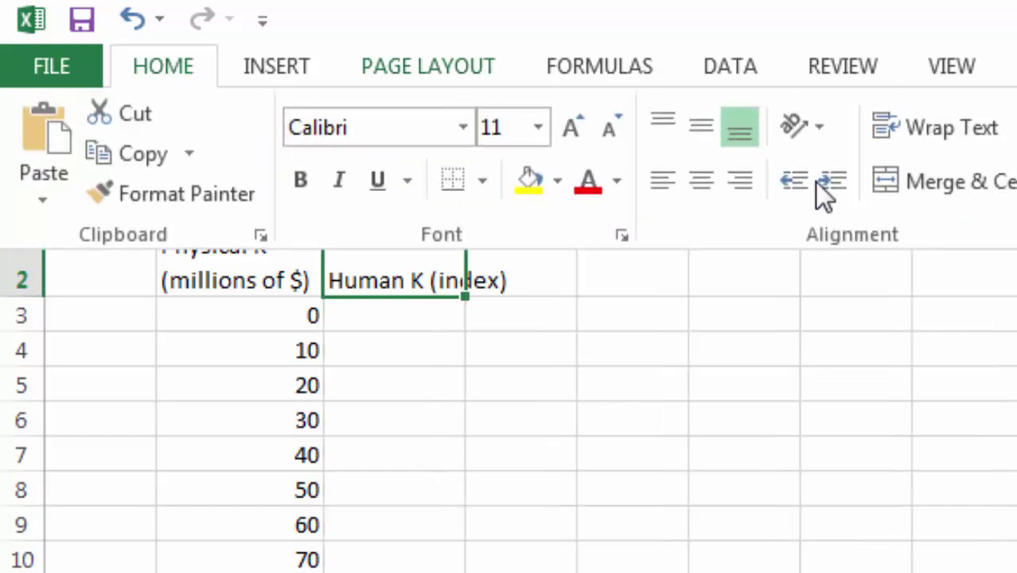
{"action": "left_click", "coordinate": [919, 131]}
{"action": "left_click", "coordinate": [423, 348]}
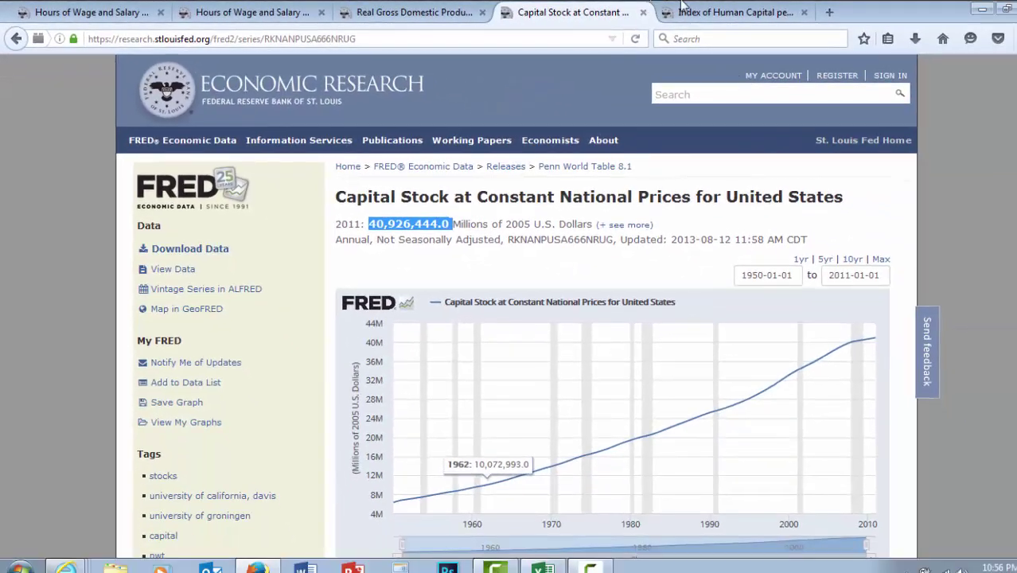
{"action": "left_click", "coordinate": [868, 14]}
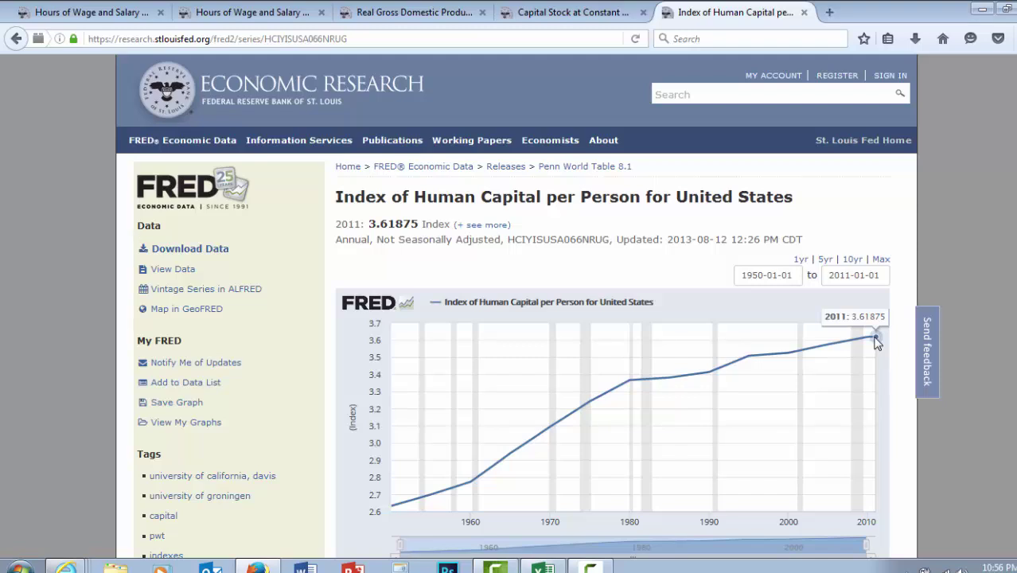
Enter 0 in C3 and the formula =C3+.1 in C4
{"action": "left_click", "coordinate": [543, 566]}
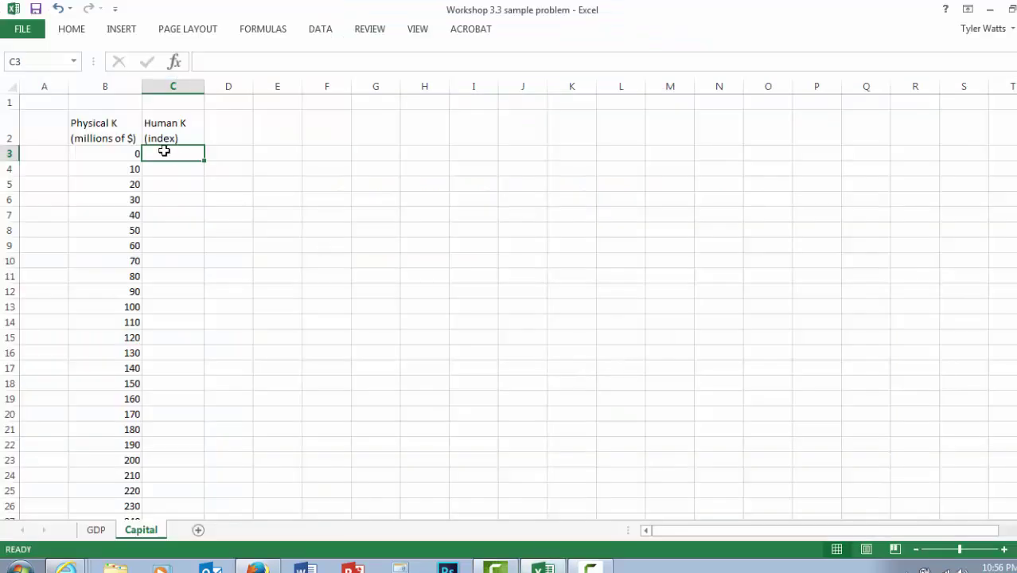
{"action": "type", "text": "0"}
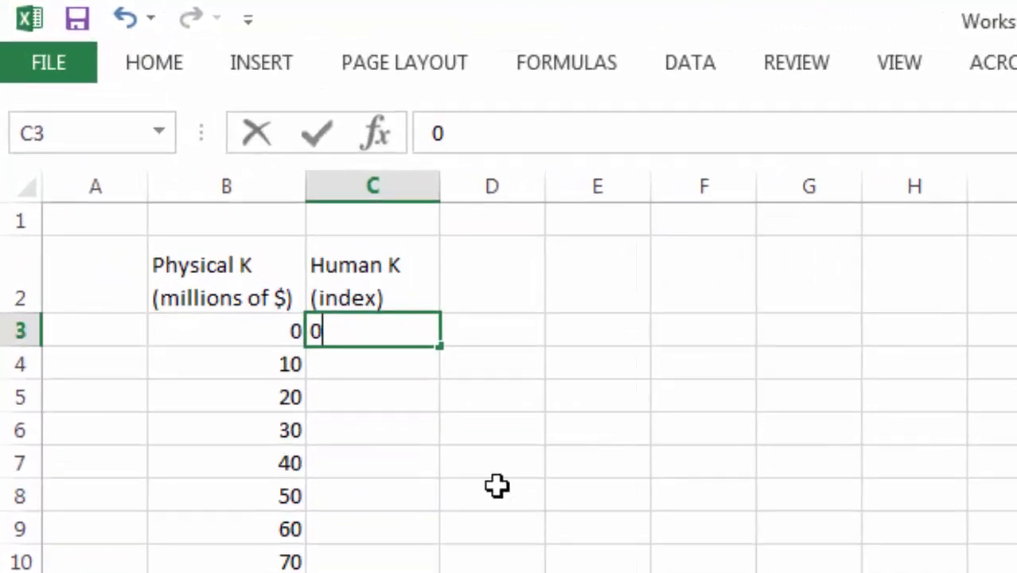
{"action": "key", "text": "Return"}
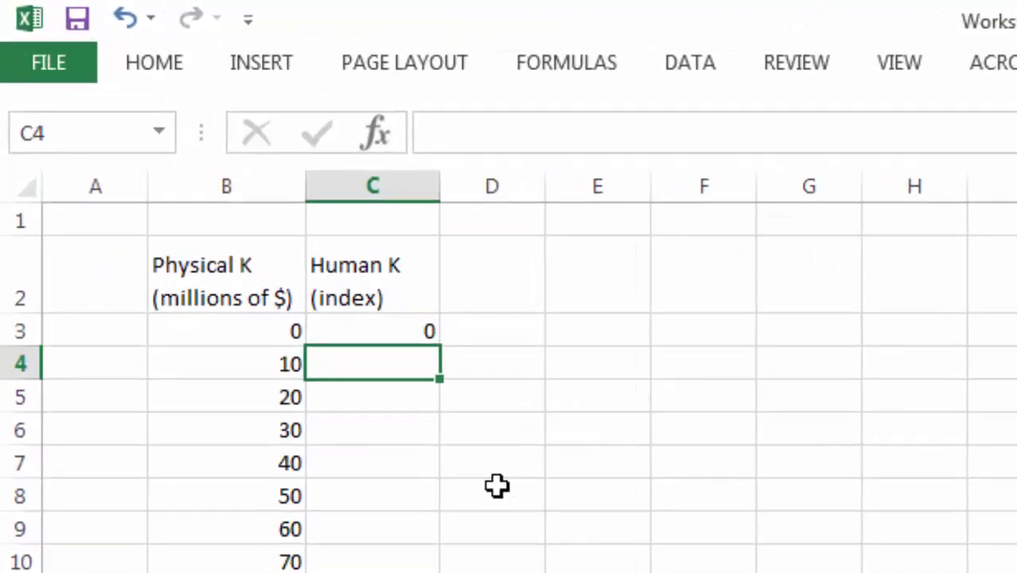
{"action": "key", "text": "F2"}
{"action": "type", "text": "0"}
{"action": "key", "text": "BackSpace"}
{"action": "type", "text": "="}
{"action": "left_click", "coordinate": [407, 323]}
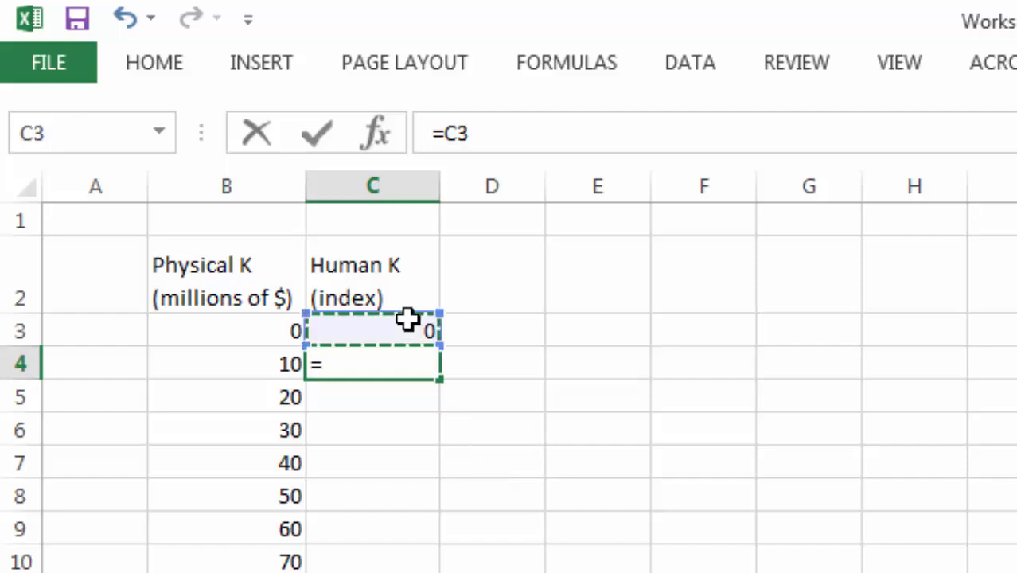
{"action": "type", "text": "+.1"}
{"action": "key", "text": "Return"}
Fill the +0.1 formula from C4 down to C52
{"action": "left_click", "coordinate": [427, 369]}
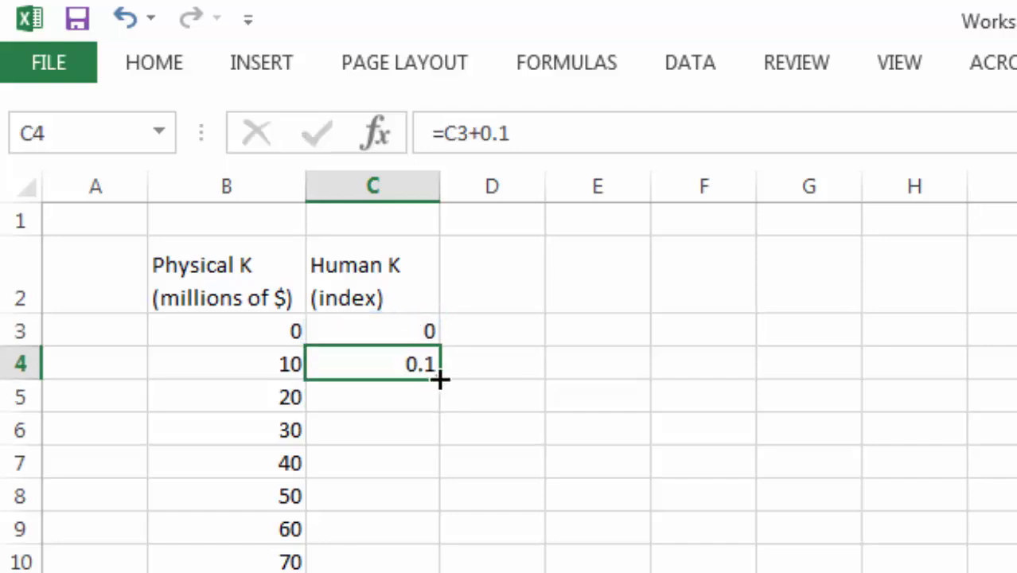
{"action": "left_click_drag", "start_coordinate": [440, 380], "coordinate": [441, 572]}
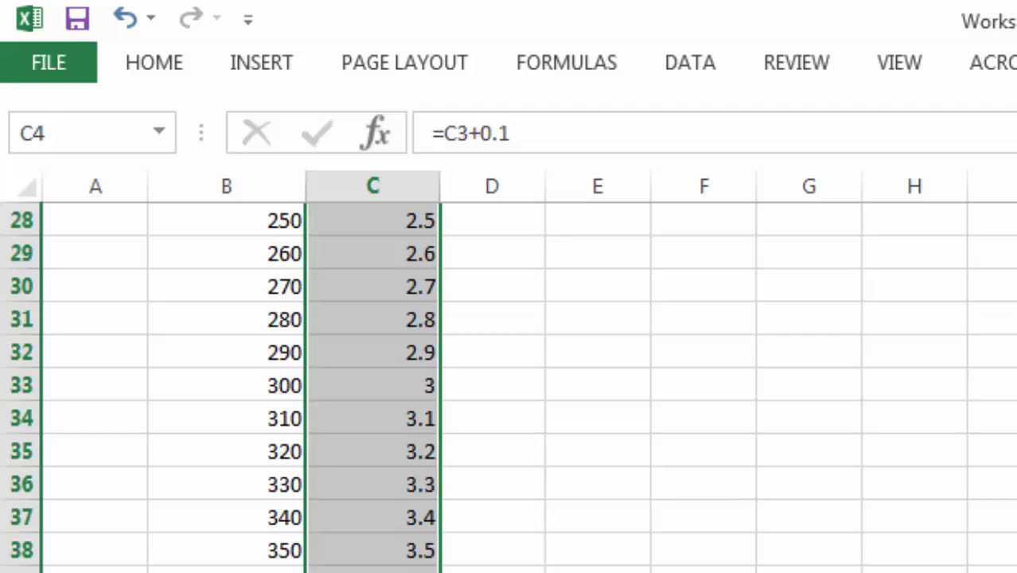
{"action": "left_click", "coordinate": [492, 572]}
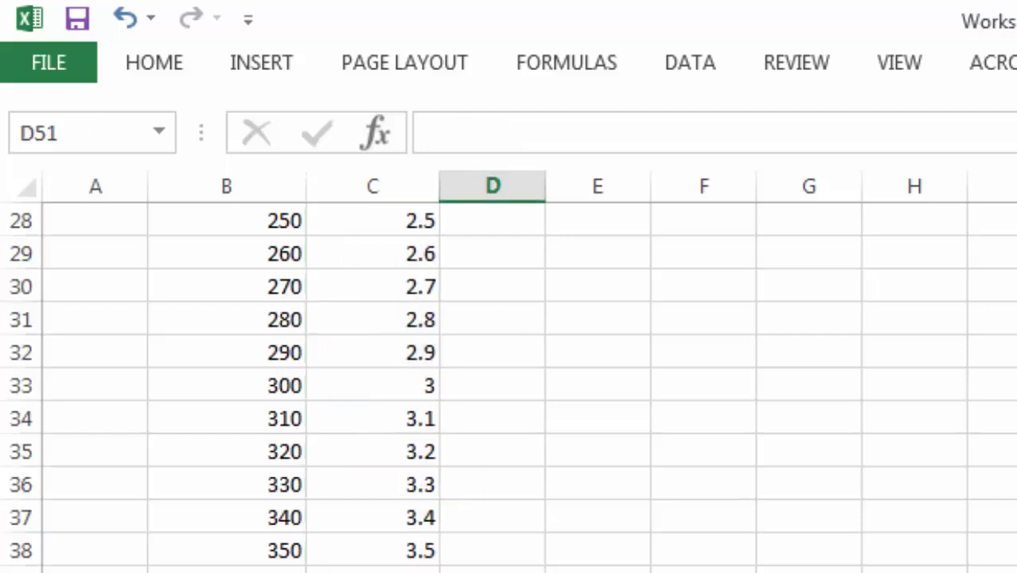
{"action": "left_click", "coordinate": [597, 572]}
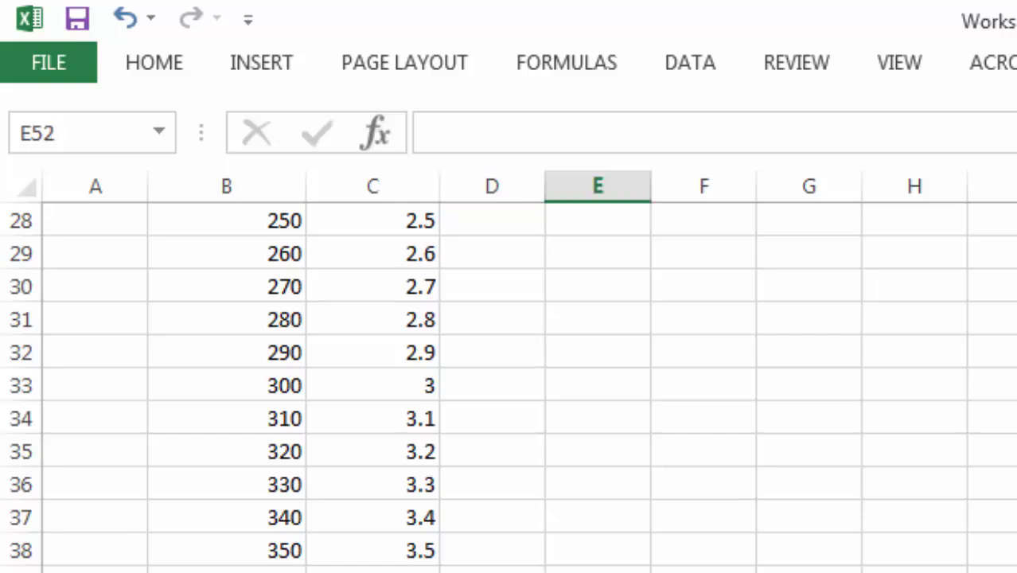
{"action": "scroll", "coordinate": [821, 545], "scroll_direction": "up", "scroll_amount": 9}
{"action": "left_click", "coordinate": [743, 466]}
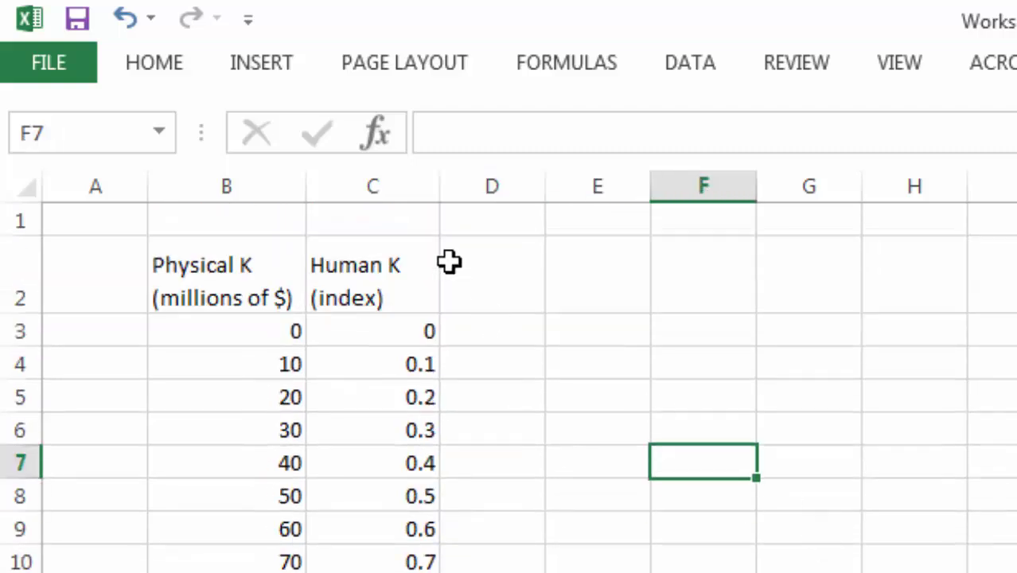
{"action": "left_click", "coordinate": [450, 263]}
{"action": "left_click_drag", "start_coordinate": [549, 177], "coordinate": [601, 176]}
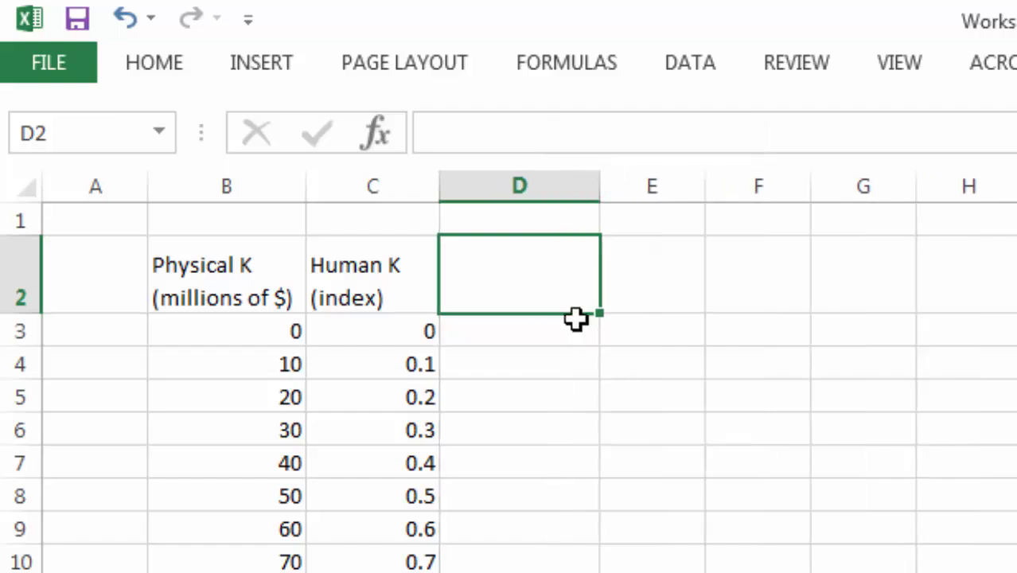
{"action": "type", "text": "G"}
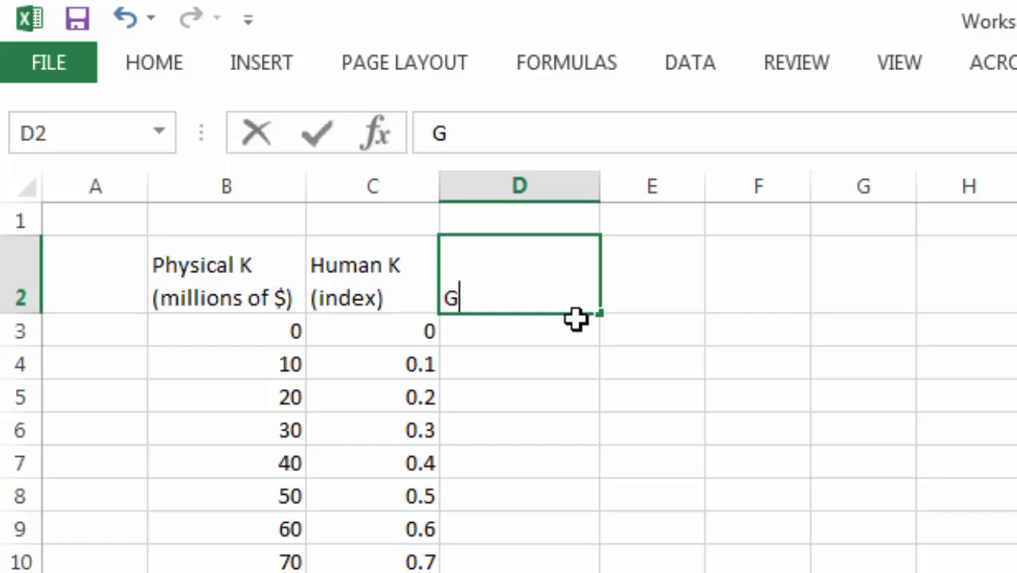
{"action": "type", "text": "DP"}
{"action": "key", "text": "BackSpace"}
{"action": "key", "text": "BackSpace"}
{"action": "key", "text": "BackSpace"}
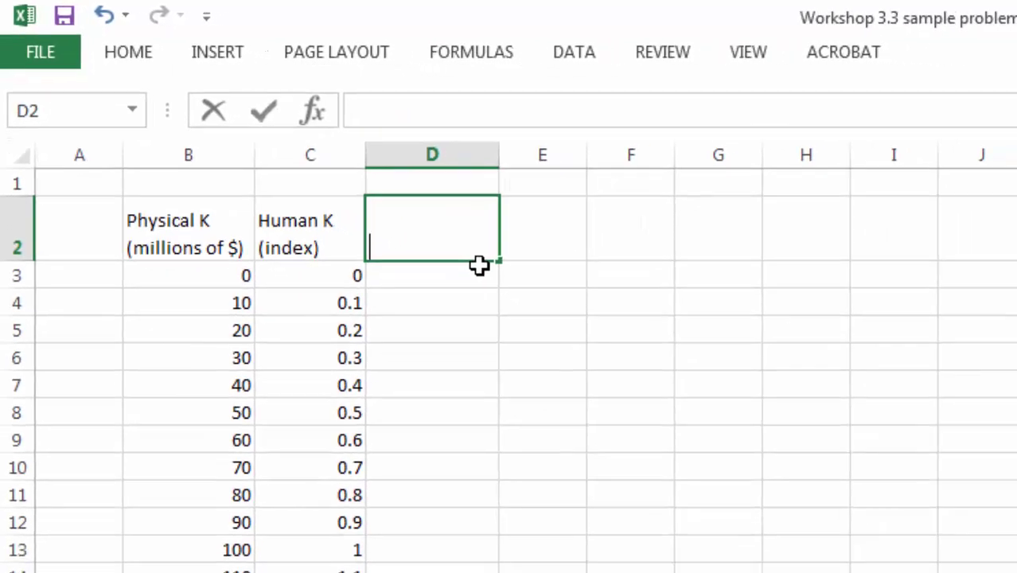
{"action": "type", "text": "Real"}
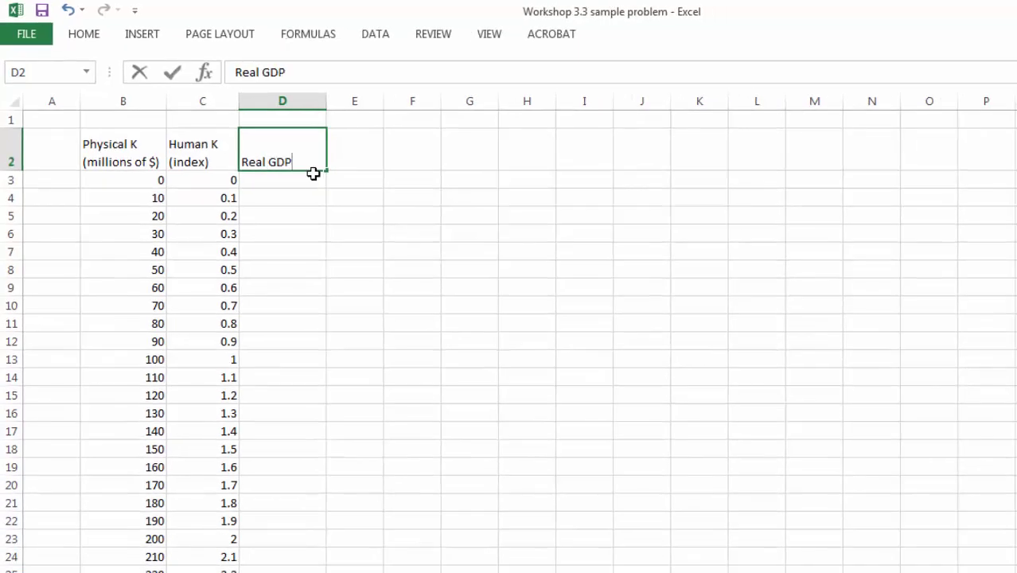
{"action": "type", "text": " GDP"}
{"action": "left_click", "coordinate": [525, 179]}
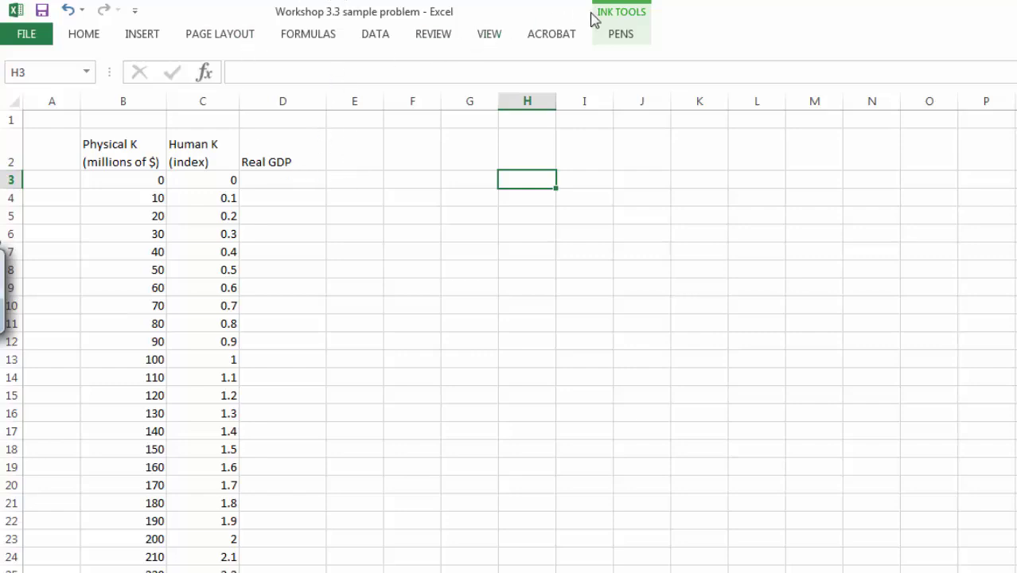
Set the ink pen to 1 pt and draw L-shaped graph axes
{"action": "left_click", "coordinate": [620, 43]}
{"action": "left_click", "coordinate": [580, 79]}
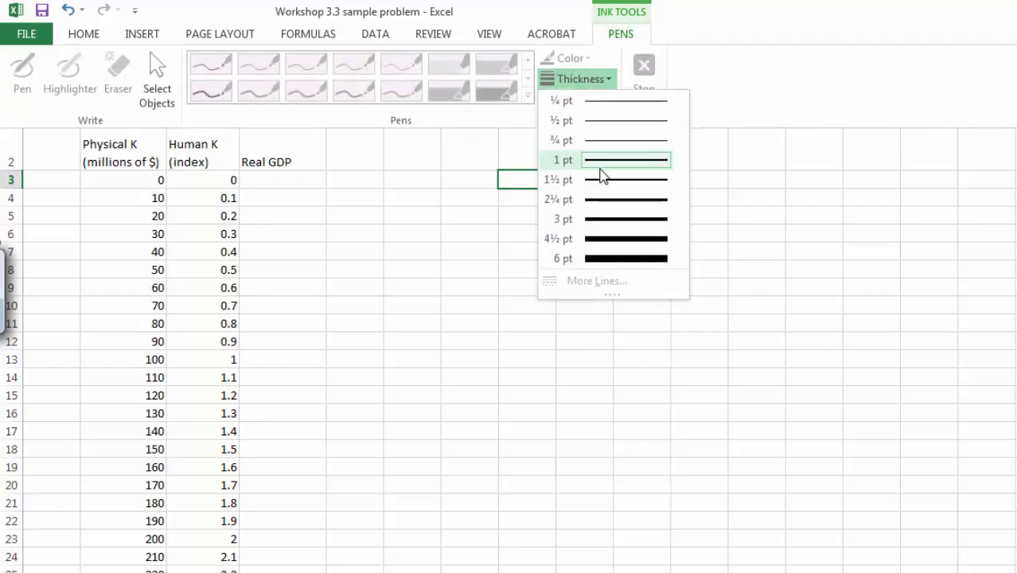
{"action": "left_click", "coordinate": [599, 164]}
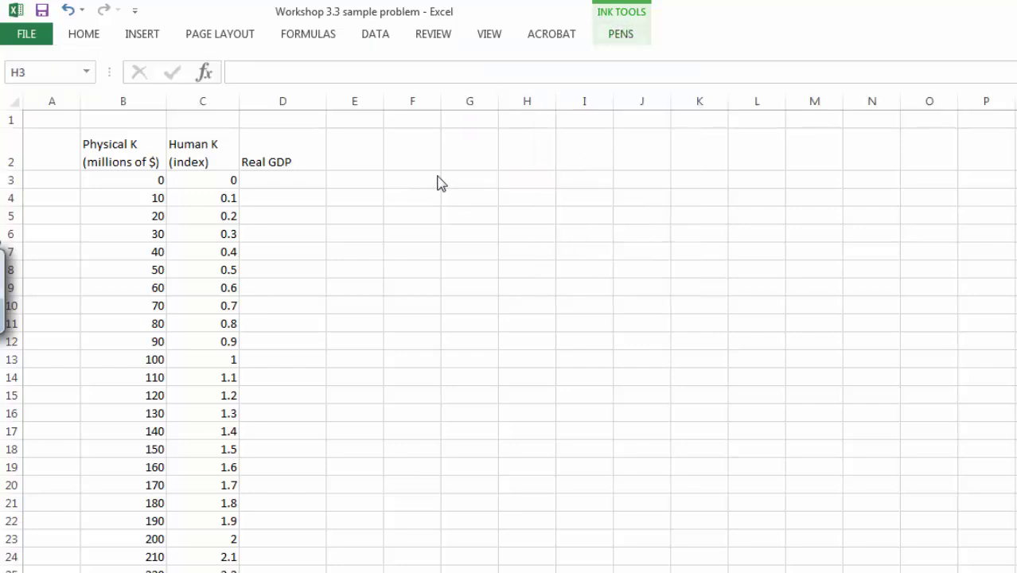
{"action": "left_click_drag", "start_coordinate": [443, 181], "coordinate": [468, 311]}
{"action": "left_click_drag", "start_coordinate": [441, 242], "coordinate": [445, 337]}
{"action": "left_click_drag", "start_coordinate": [449, 405], "coordinate": [812, 402]}
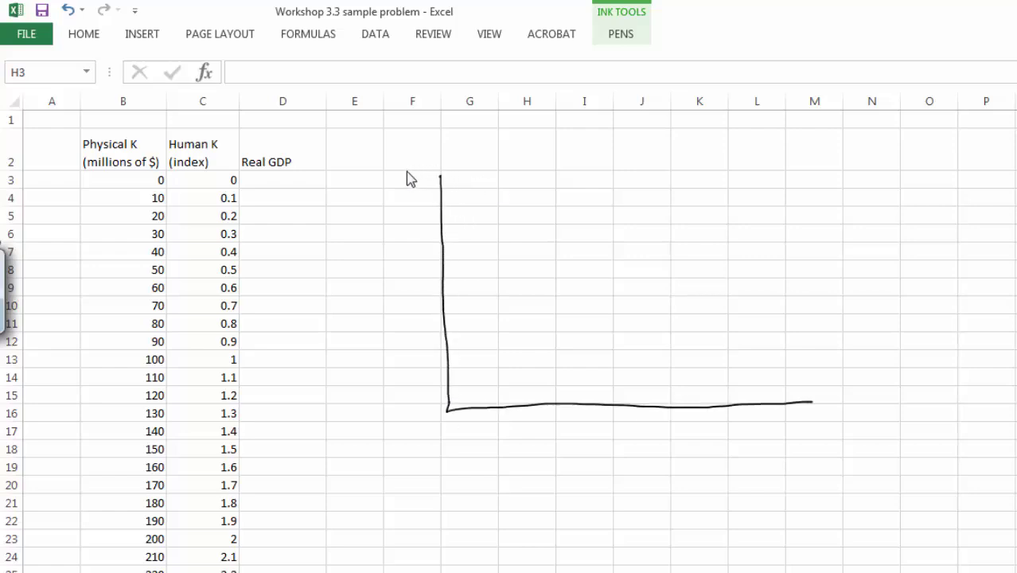
Label the vertical axis 'GDP' and the horizontal axis 'Capital'
{"action": "left_click_drag", "start_coordinate": [419, 162], "coordinate": [420, 180]}
{"action": "left_click_drag", "start_coordinate": [427, 177], "coordinate": [434, 161]}
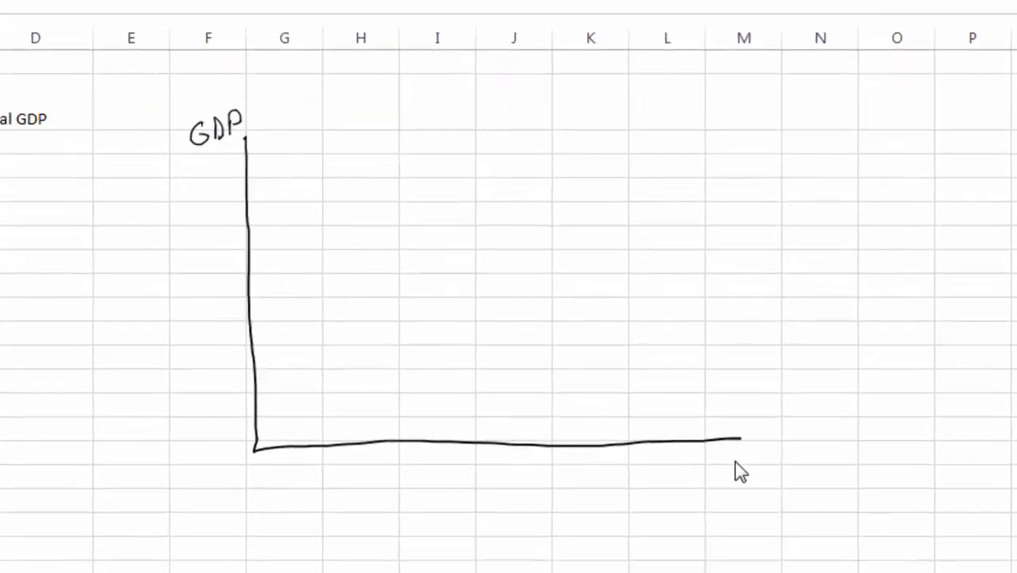
{"action": "mouse_move", "coordinate": [733, 453]}
{"action": "left_mouse_down"}
{"action": "mouse_move", "coordinate": [764, 468]}
{"action": "mouse_move", "coordinate": [780, 450]}
{"action": "mouse_move", "coordinate": [769, 479]}
{"action": "mouse_move", "coordinate": [804, 465]}
{"action": "mouse_move", "coordinate": [800, 486]}
{"action": "left_mouse_up"}
{"action": "left_click_drag", "start_coordinate": [712, 467], "coordinate": [720, 480]}
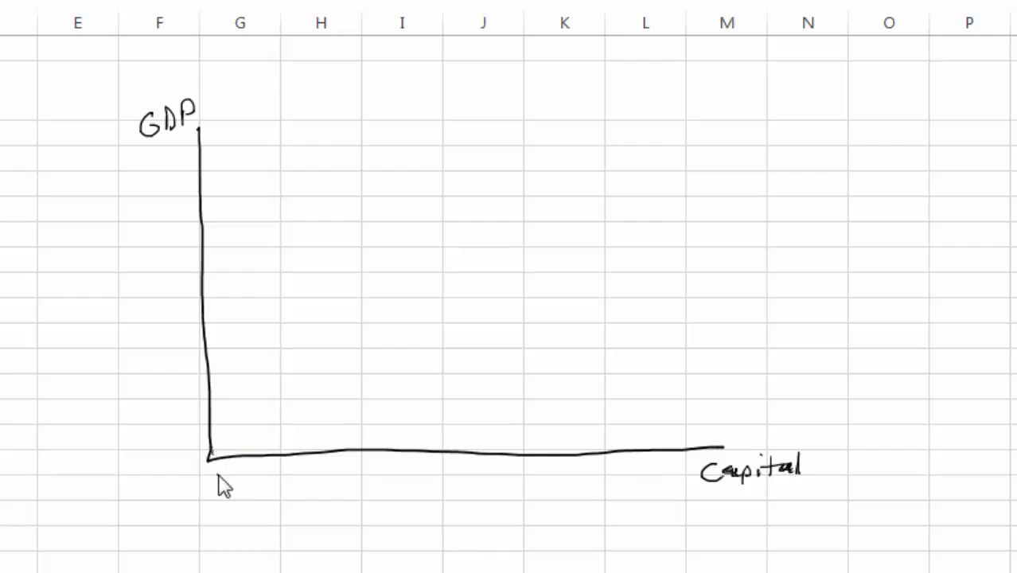
Draw arrows along the Capital axis and a curve that rises steeply then flattens
{"action": "left_click_drag", "start_coordinate": [217, 475], "coordinate": [303, 466]}
{"action": "mouse_move", "coordinate": [213, 450]}
{"action": "left_mouse_down"}
{"action": "mouse_move", "coordinate": [231, 378]}
{"action": "mouse_move", "coordinate": [296, 276]}
{"action": "left_mouse_up"}
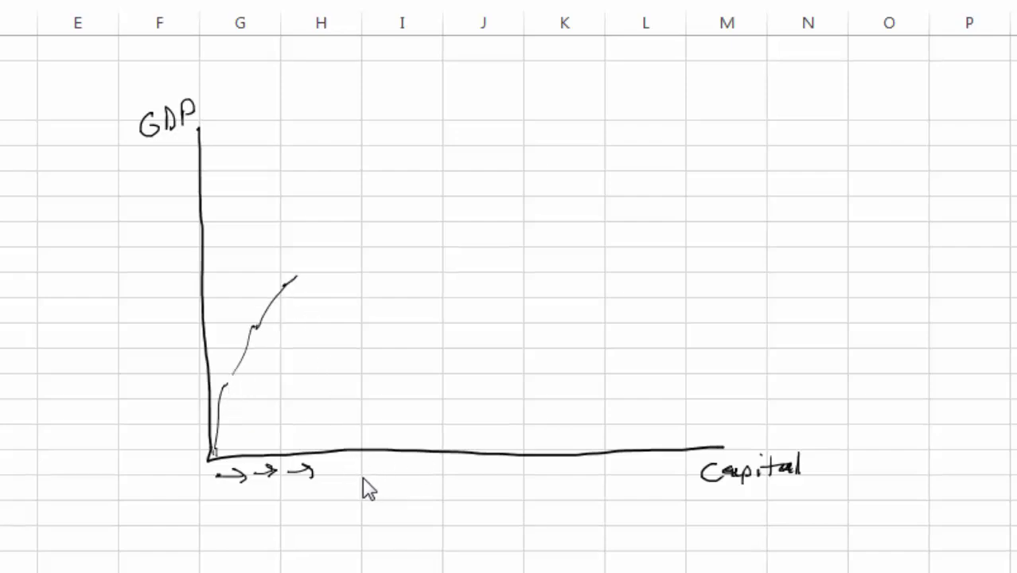
{"action": "left_click_drag", "start_coordinate": [362, 475], "coordinate": [401, 472]}
{"action": "mouse_move", "coordinate": [474, 471]}
{"action": "left_mouse_down"}
{"action": "mouse_move", "coordinate": [435, 471]}
{"action": "mouse_move", "coordinate": [478, 471]}
{"action": "left_mouse_up"}
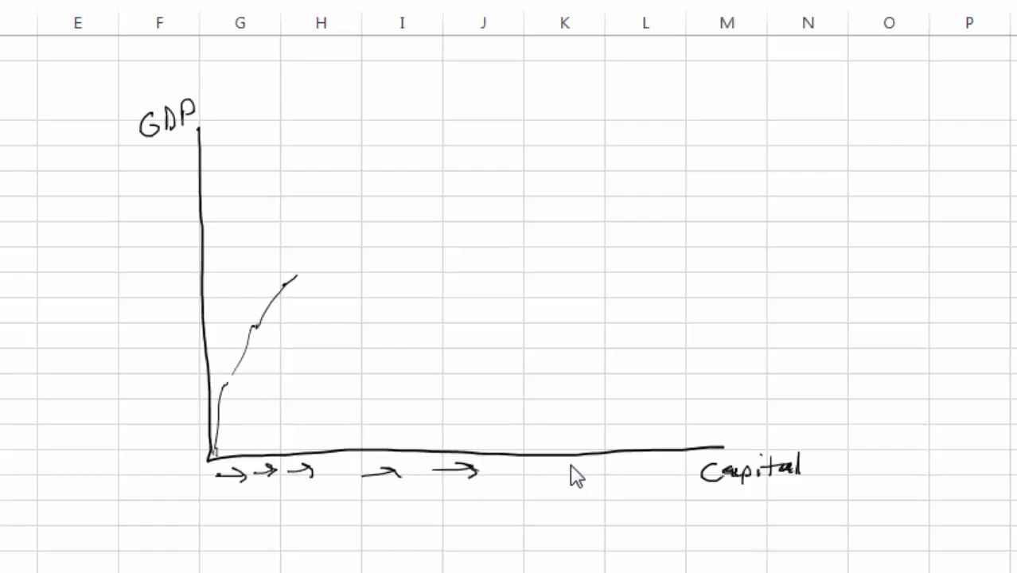
{"action": "left_click_drag", "start_coordinate": [570, 461], "coordinate": [685, 467]}
{"action": "mouse_move", "coordinate": [307, 265]}
{"action": "left_mouse_down"}
{"action": "mouse_move", "coordinate": [376, 215]}
{"action": "mouse_move", "coordinate": [585, 152]}
{"action": "mouse_move", "coordinate": [720, 130]}
{"action": "left_mouse_up"}
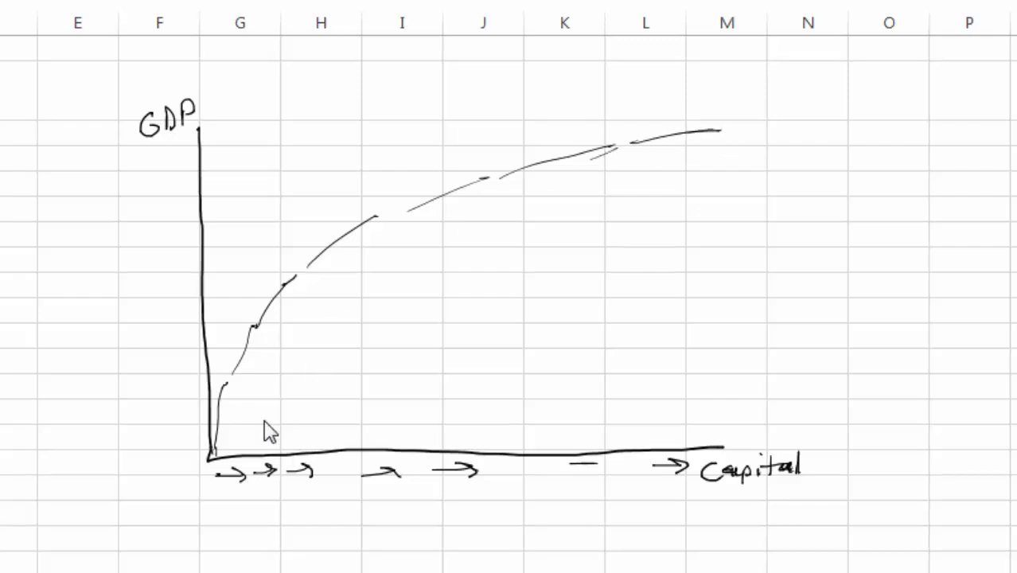
Retrace the curve smoothly and write "Diminishing Returns Function" in quotes beside it
{"action": "mouse_move", "coordinate": [228, 394]}
{"action": "left_mouse_down"}
{"action": "mouse_move", "coordinate": [336, 249]}
{"action": "mouse_move", "coordinate": [525, 161]}
{"action": "mouse_move", "coordinate": [751, 117]}
{"action": "left_mouse_up"}
{"action": "left_click_drag", "start_coordinate": [570, 170], "coordinate": [573, 176]}
{"action": "left_click_drag", "start_coordinate": [576, 169], "coordinate": [596, 193]}
{"action": "mouse_move", "coordinate": [613, 181]}
{"action": "left_mouse_down"}
{"action": "mouse_move", "coordinate": [616, 192]}
{"action": "mouse_move", "coordinate": [660, 183]}
{"action": "left_mouse_up"}
{"action": "mouse_move", "coordinate": [661, 163]}
{"action": "left_mouse_down"}
{"action": "mouse_move", "coordinate": [662, 184]}
{"action": "mouse_move", "coordinate": [713, 169]}
{"action": "left_mouse_up"}
{"action": "mouse_move", "coordinate": [622, 199]}
{"action": "left_mouse_down"}
{"action": "mouse_move", "coordinate": [676, 195]}
{"action": "mouse_move", "coordinate": [681, 221]}
{"action": "mouse_move", "coordinate": [734, 209]}
{"action": "left_mouse_up"}
{"action": "mouse_move", "coordinate": [637, 238]}
{"action": "left_mouse_down"}
{"action": "mouse_move", "coordinate": [679, 260]}
{"action": "mouse_move", "coordinate": [708, 234]}
{"action": "mouse_move", "coordinate": [731, 251]}
{"action": "mouse_move", "coordinate": [758, 236]}
{"action": "left_mouse_up"}
{"action": "left_click_drag", "start_coordinate": [760, 224], "coordinate": [761, 232]}
Write DMR in a box and darken the faint upper part of the curve
{"action": "left_click_drag", "start_coordinate": [449, 233], "coordinate": [449, 256]}
{"action": "mouse_move", "coordinate": [448, 233]}
{"action": "left_mouse_down"}
{"action": "mouse_move", "coordinate": [451, 257]}
{"action": "mouse_move", "coordinate": [520, 236]}
{"action": "mouse_move", "coordinate": [543, 248]}
{"action": "left_mouse_up"}
{"action": "mouse_move", "coordinate": [548, 201]}
{"action": "left_mouse_down"}
{"action": "mouse_move", "coordinate": [443, 213]}
{"action": "mouse_move", "coordinate": [444, 261]}
{"action": "mouse_move", "coordinate": [555, 256]}
{"action": "mouse_move", "coordinate": [554, 204]}
{"action": "left_mouse_up"}
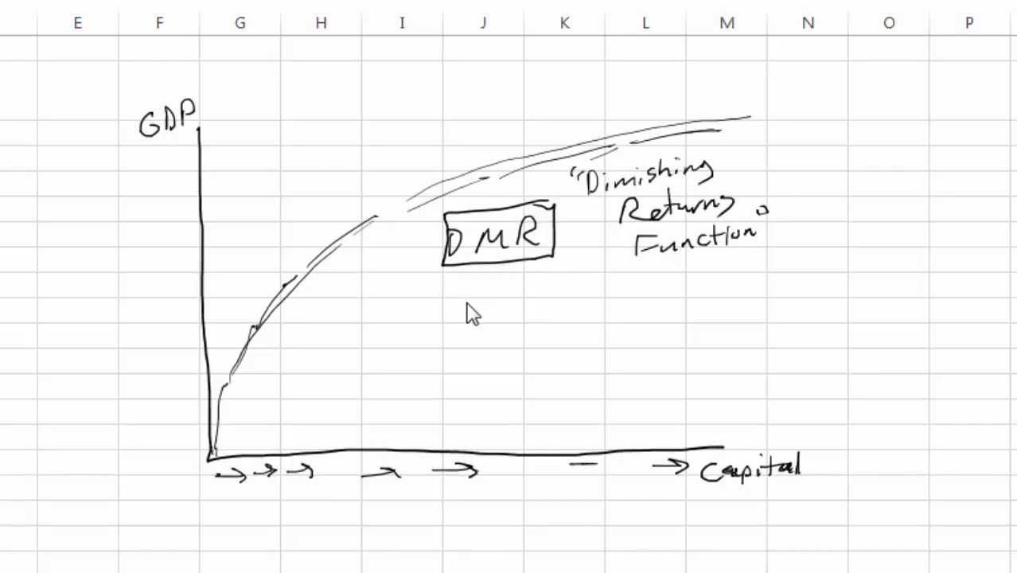
{"action": "left_click_drag", "start_coordinate": [391, 201], "coordinate": [422, 185]}
{"action": "left_click_drag", "start_coordinate": [372, 223], "coordinate": [430, 185]}
Write Y=√x₁+√x₂ at the curve's right end, circling Y and the first root term
{"action": "left_click_drag", "start_coordinate": [761, 94], "coordinate": [777, 105]}
{"action": "mouse_move", "coordinate": [783, 90]}
{"action": "left_mouse_down"}
{"action": "mouse_move", "coordinate": [782, 114]}
{"action": "mouse_move", "coordinate": [804, 101]}
{"action": "left_mouse_up"}
{"action": "left_click_drag", "start_coordinate": [788, 111], "coordinate": [805, 109]}
{"action": "mouse_move", "coordinate": [809, 112]}
{"action": "left_mouse_down"}
{"action": "mouse_move", "coordinate": [830, 95]}
{"action": "mouse_move", "coordinate": [857, 102]}
{"action": "mouse_move", "coordinate": [853, 112]}
{"action": "left_mouse_up"}
{"action": "left_click_drag", "start_coordinate": [854, 95], "coordinate": [866, 95]}
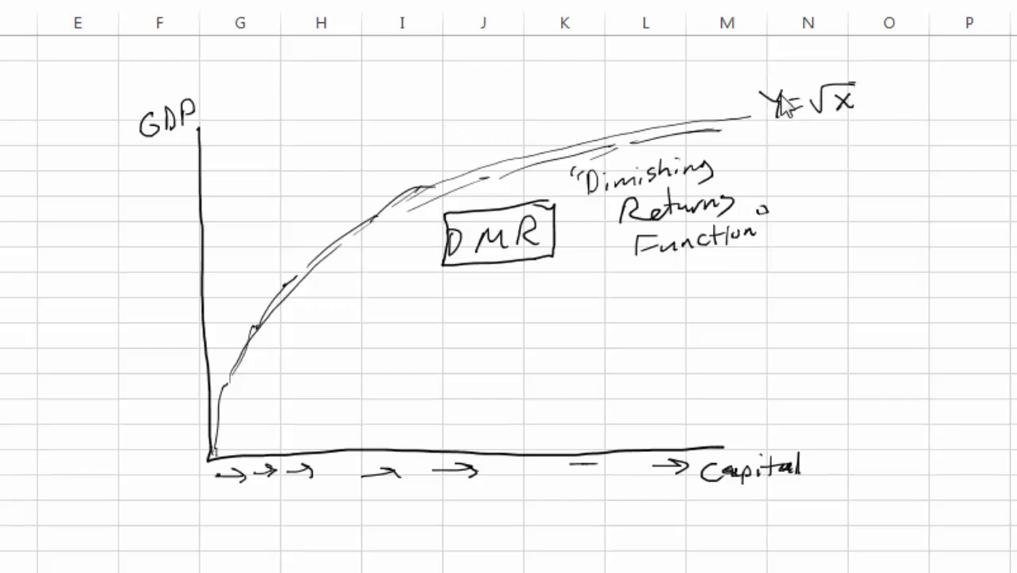
{"action": "left_click_drag", "start_coordinate": [780, 85], "coordinate": [784, 80]}
{"action": "mouse_move", "coordinate": [845, 80]}
{"action": "left_mouse_down"}
{"action": "mouse_move", "coordinate": [875, 119]}
{"action": "mouse_move", "coordinate": [865, 117]}
{"action": "mouse_move", "coordinate": [890, 99]}
{"action": "left_mouse_up"}
{"action": "mouse_move", "coordinate": [882, 92]}
{"action": "left_mouse_down"}
{"action": "mouse_move", "coordinate": [883, 107]}
{"action": "mouse_move", "coordinate": [933, 79]}
{"action": "mouse_move", "coordinate": [924, 112]}
{"action": "mouse_move", "coordinate": [907, 112]}
{"action": "left_mouse_up"}
{"action": "left_click_drag", "start_coordinate": [924, 100], "coordinate": [937, 116]}
Draw arrows labelling the √x₁ term Phys K and the √x₂ term Human K
{"action": "mouse_move", "coordinate": [849, 119]}
{"action": "left_mouse_down"}
{"action": "mouse_move", "coordinate": [838, 153]}
{"action": "mouse_move", "coordinate": [874, 167]}
{"action": "mouse_move", "coordinate": [852, 192]}
{"action": "left_mouse_up"}
{"action": "left_click_drag", "start_coordinate": [880, 175], "coordinate": [879, 191]}
{"action": "mouse_move", "coordinate": [925, 113]}
{"action": "left_mouse_down"}
{"action": "mouse_move", "coordinate": [933, 141]}
{"action": "mouse_move", "coordinate": [945, 133]}
{"action": "mouse_move", "coordinate": [927, 165]}
{"action": "left_mouse_up"}
{"action": "mouse_move", "coordinate": [939, 146]}
{"action": "left_mouse_down"}
{"action": "mouse_move", "coordinate": [939, 165]}
{"action": "mouse_move", "coordinate": [999, 147]}
{"action": "left_mouse_up"}
{"action": "left_click_drag", "start_coordinate": [955, 172], "coordinate": [953, 191]}
{"action": "left_click_drag", "start_coordinate": [971, 170], "coordinate": [964, 191]}
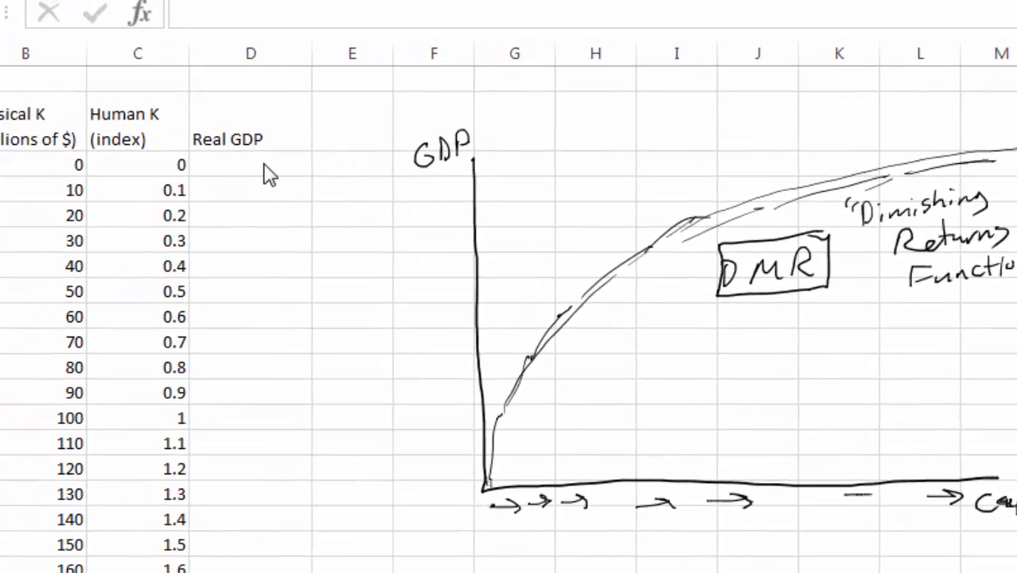
Enter =(B3^.5)+(C3^.5) in D3 using B3 and C3 as references, giving 0
{"action": "left_click_drag", "start_coordinate": [215, 183], "coordinate": [326, 567]}
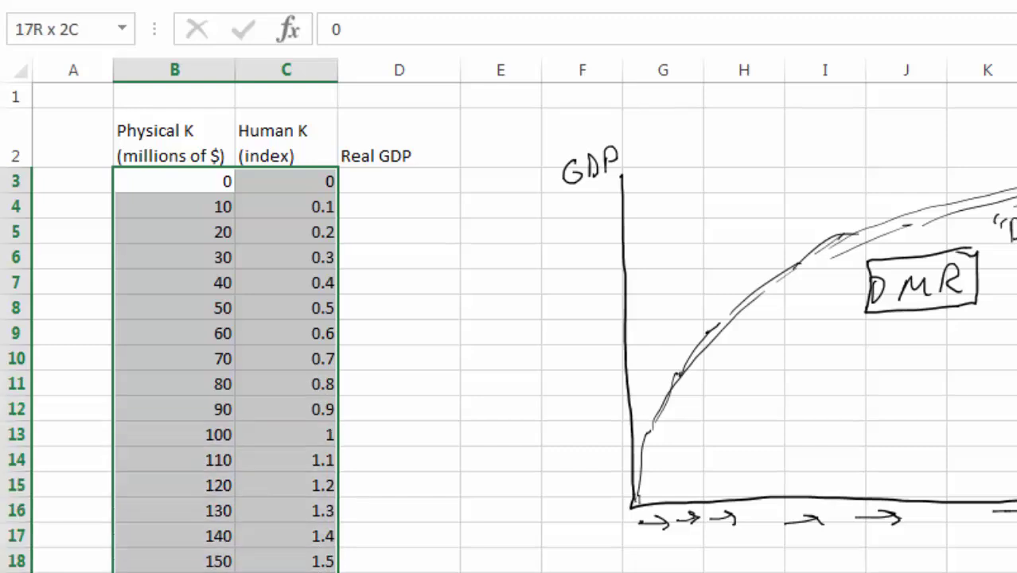
{"action": "left_click", "coordinate": [420, 191]}
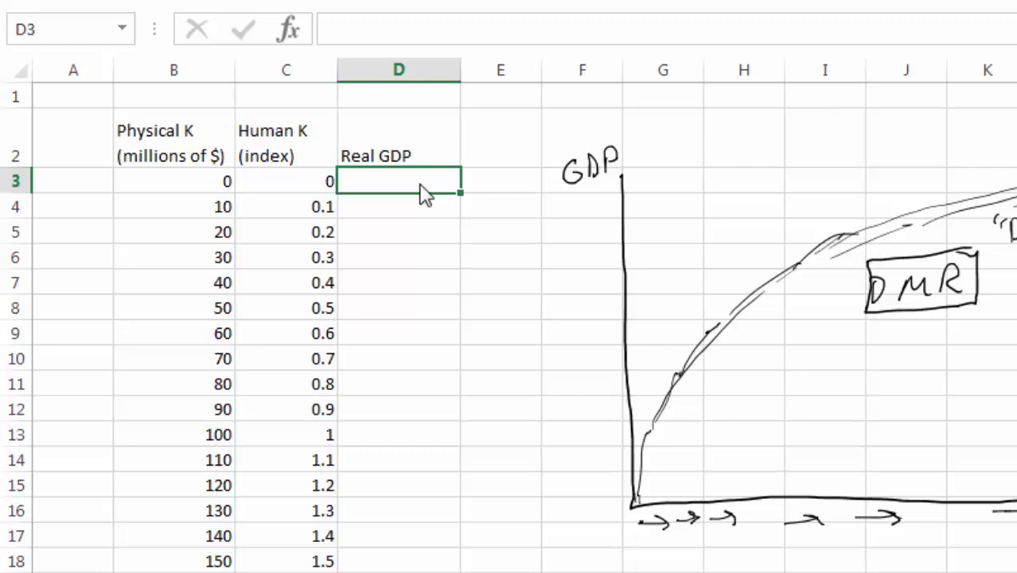
{"action": "type", "text": "=("}
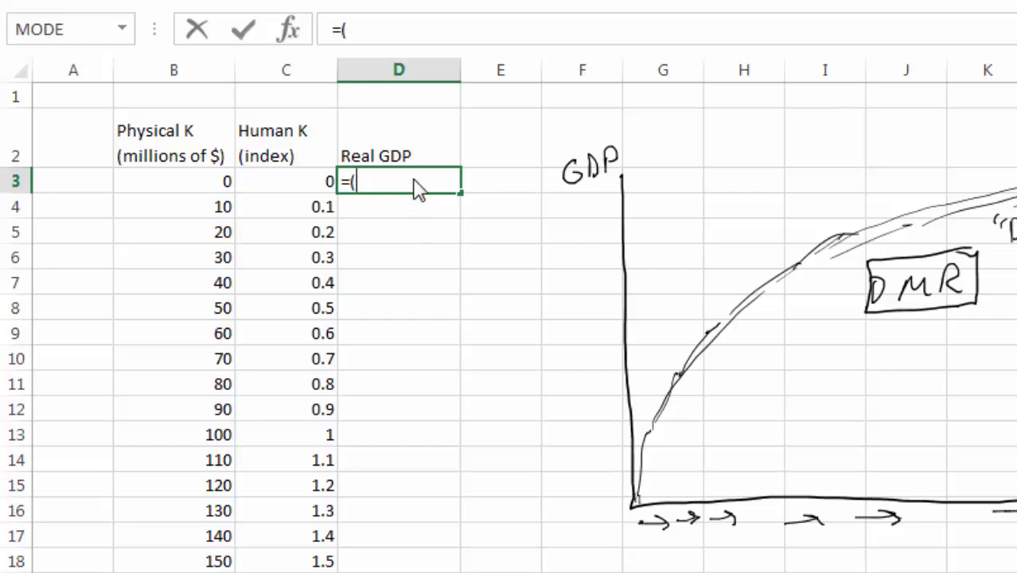
{"action": "left_click", "coordinate": [212, 191]}
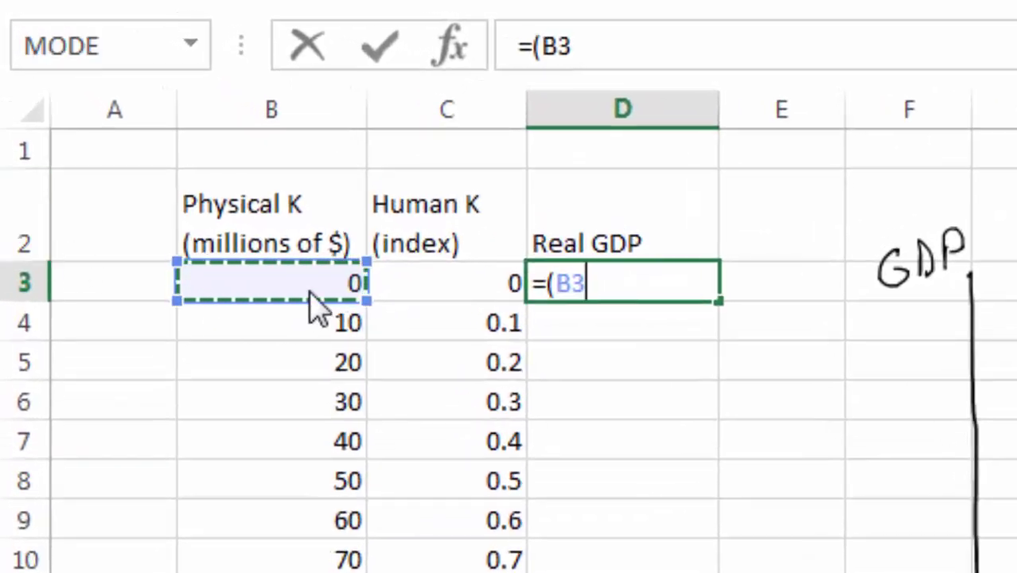
{"action": "type", "text": "^"}
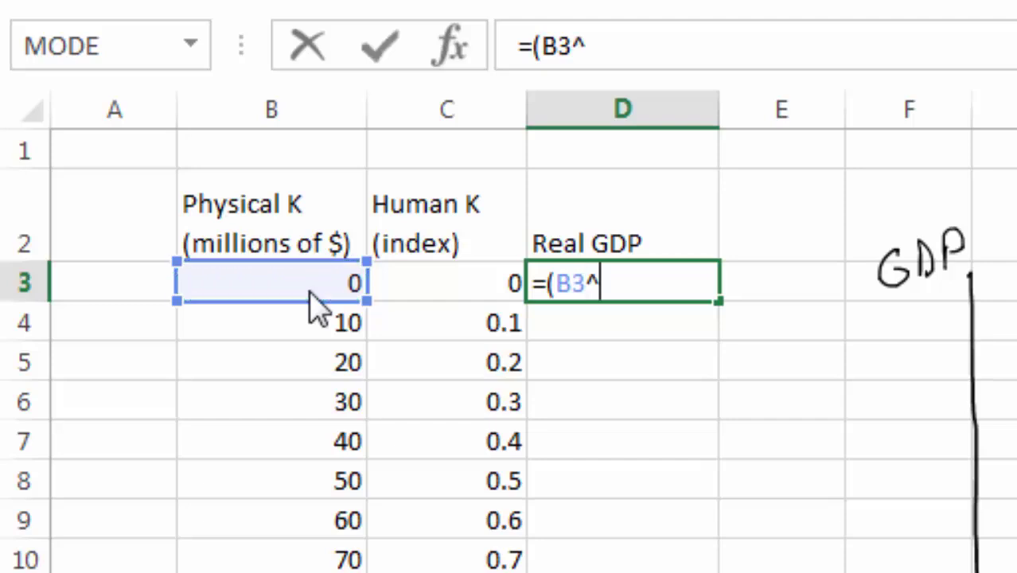
{"action": "type", "text": ".5"}
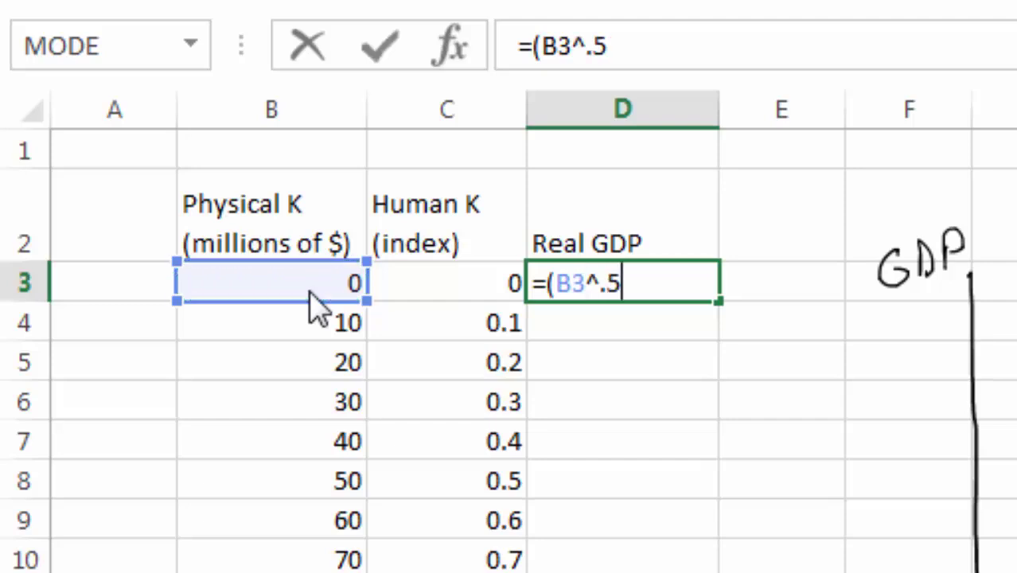
{"action": "type", "text": ")+("}
{"action": "left_click", "coordinate": [469, 287]}
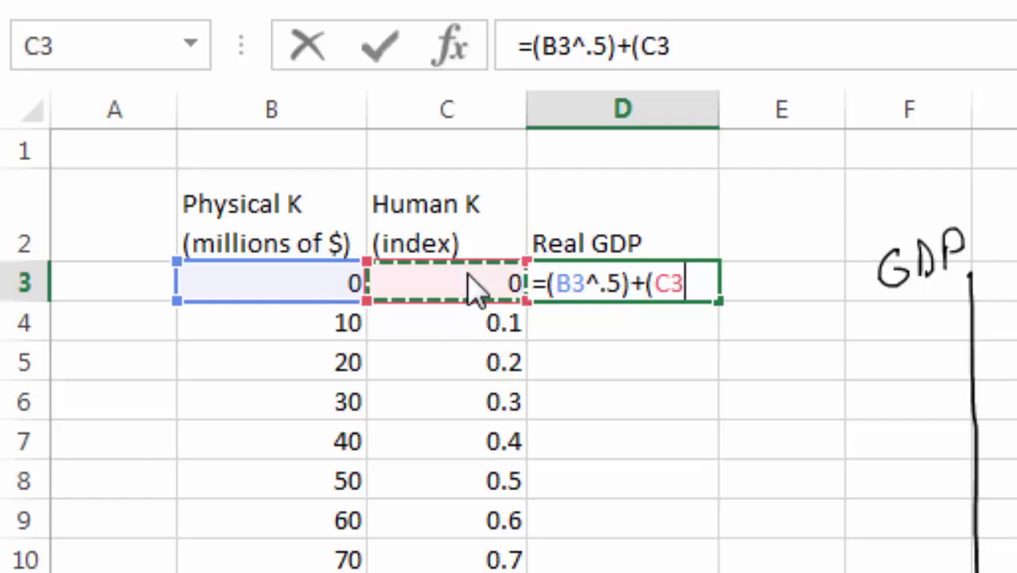
{"action": "type", "text": "^"}
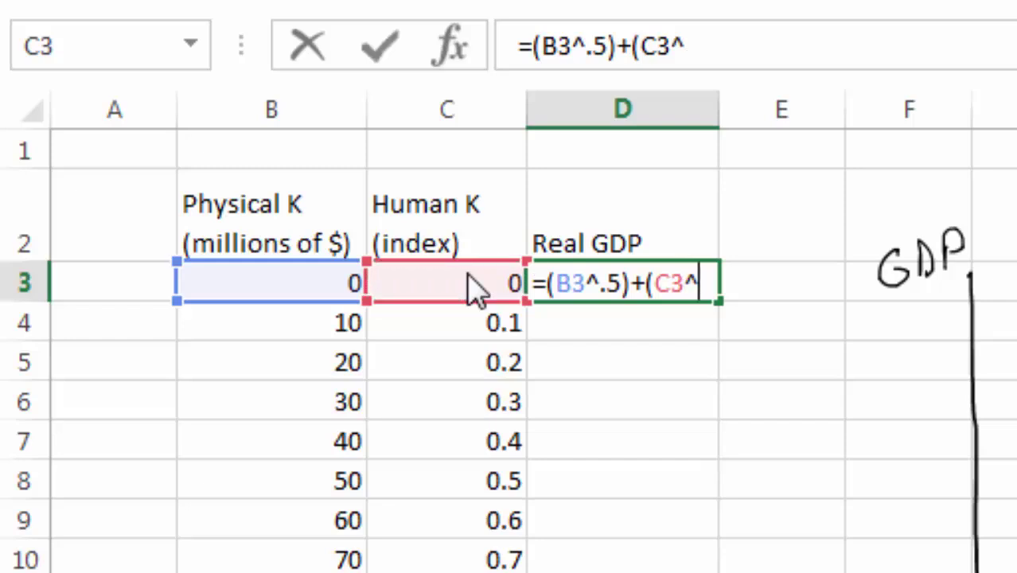
{"action": "type", "text": ".5)"}
{"action": "key", "text": "Return"}
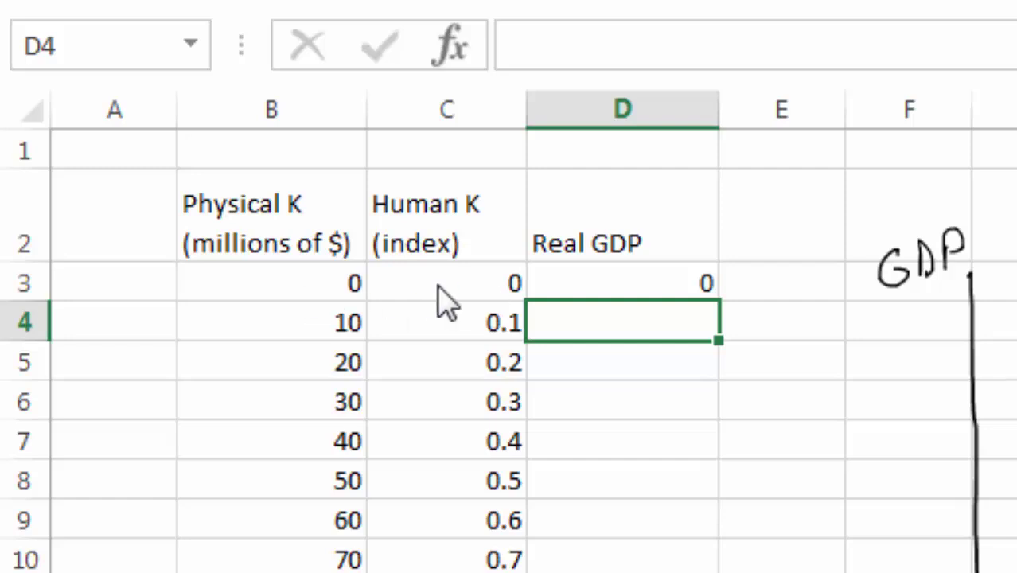
Fill D3's Real GDP formula down the column to D53
{"action": "left_click", "coordinate": [697, 288]}
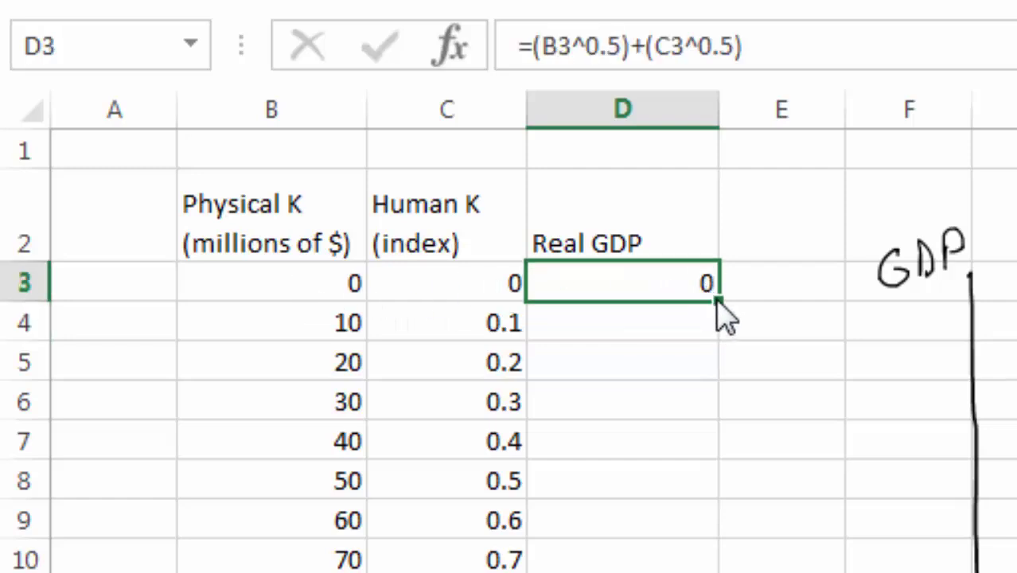
{"action": "double_click", "coordinate": [718, 301]}
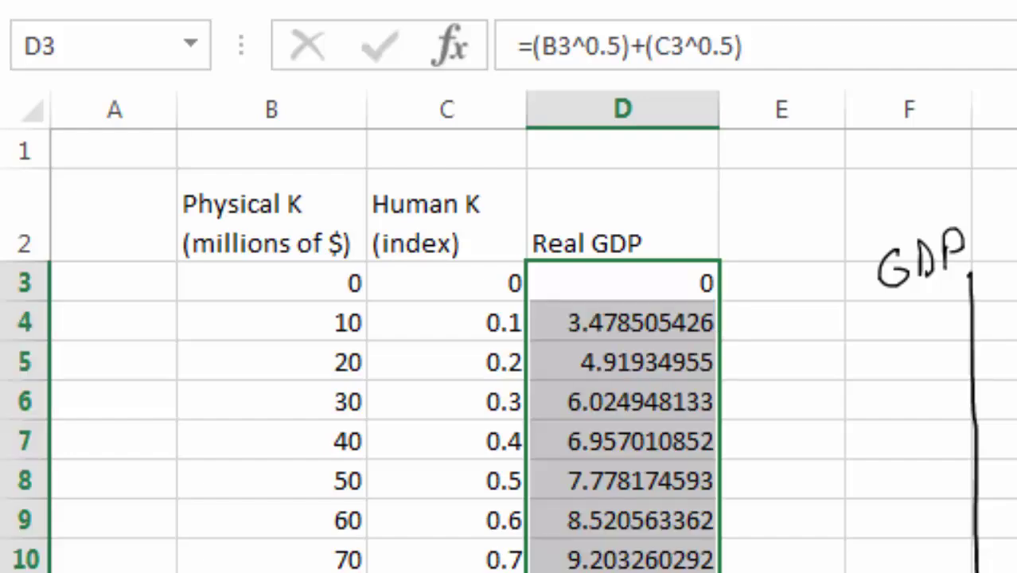
{"action": "scroll", "coordinate": [509, 350], "scroll_direction": "down", "scroll_amount": 20}
{"action": "scroll", "coordinate": [509, 350], "scroll_direction": "up", "scroll_amount": 9}
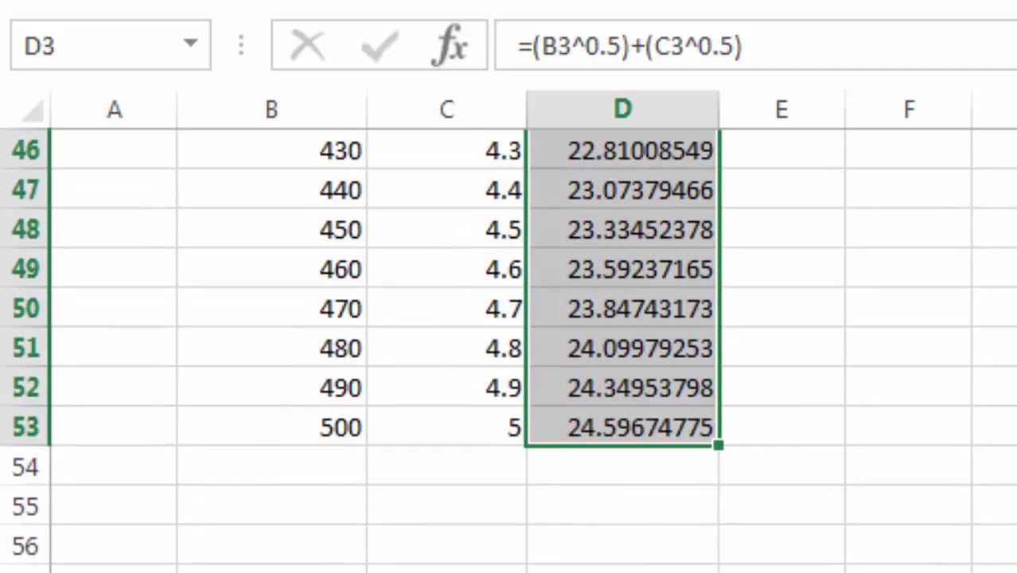
{"action": "scroll", "coordinate": [509, 350], "scroll_direction": "up", "scroll_amount": 13}
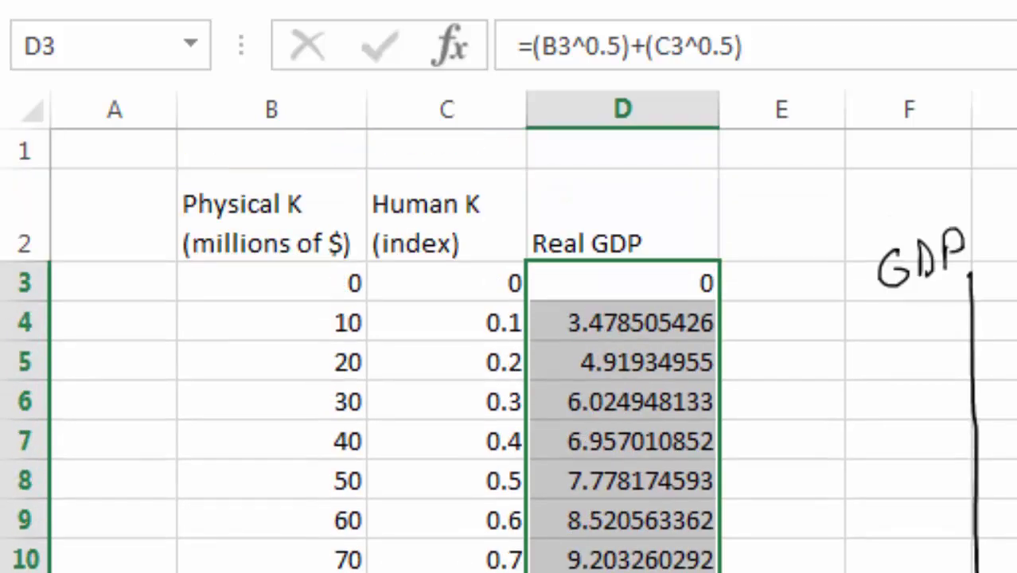
Decrease the Real GDP decimals until values show two places, like 3.48 and 4.92
{"action": "left_click", "coordinate": [95, 2]}
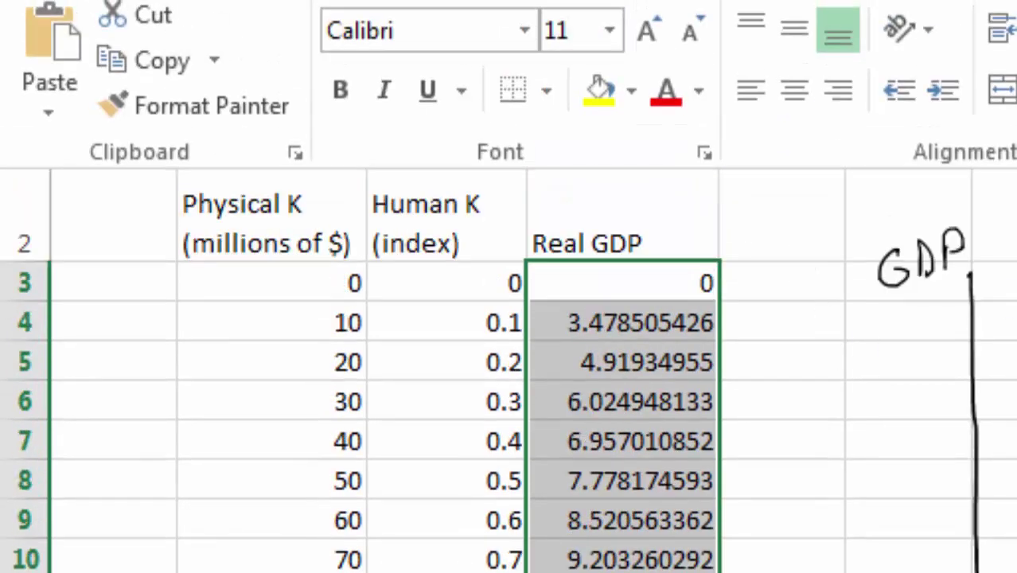
{"action": "key", "text": "alt+h"}
{"action": "key", "text": "9"}
{"action": "key", "text": "alt+h"}
{"action": "key", "text": "9"}
{"action": "key", "text": "alt+h"}
{"action": "key", "text": "9"}
{"action": "key", "text": "alt+h"}
{"action": "key", "text": "9"}
{"action": "key", "text": "alt+h"}
{"action": "key", "text": "9"}
{"action": "key", "text": "alt+h"}
{"action": "key", "text": "9"}
{"action": "key", "text": "alt+h"}
{"action": "key", "text": "9"}
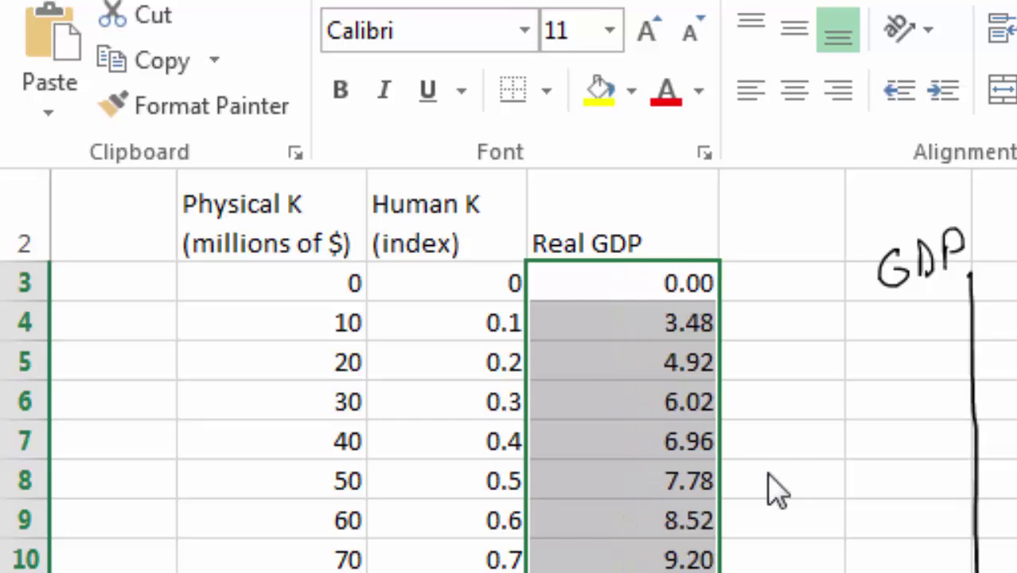
{"action": "left_click", "coordinate": [707, 288]}
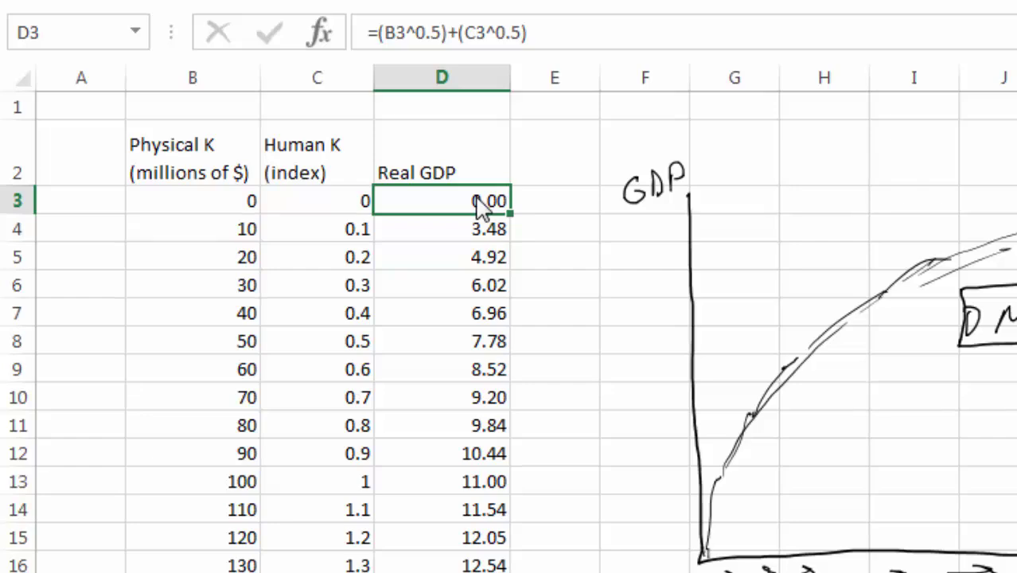
Insert a line chart of the Real GDP values titled 'Output as a Function of Capital'
{"action": "key", "text": "ctrl+shift+Down"}
{"action": "key", "text": "ctrl+BackSpace"}
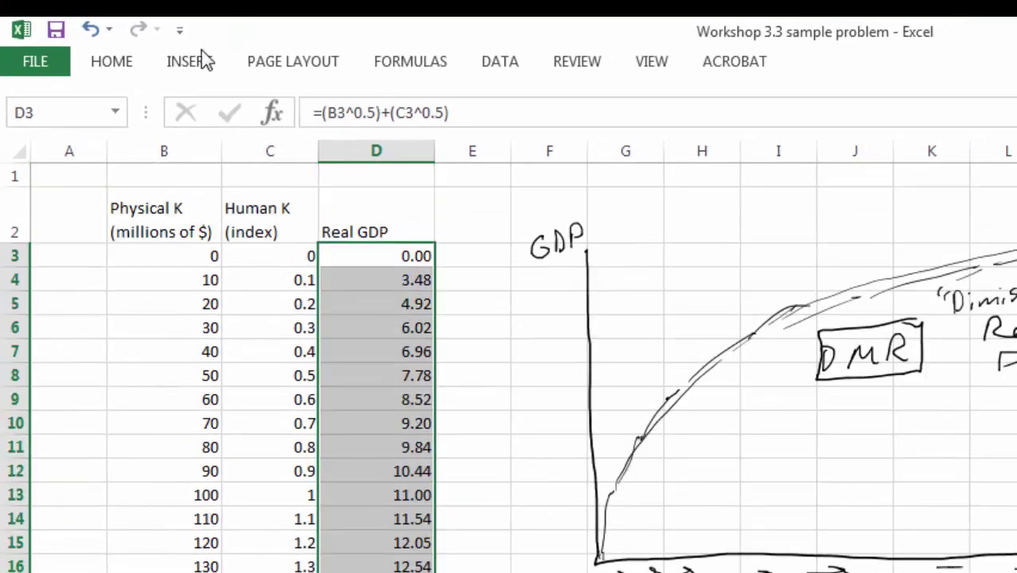
{"action": "left_click", "coordinate": [189, 64]}
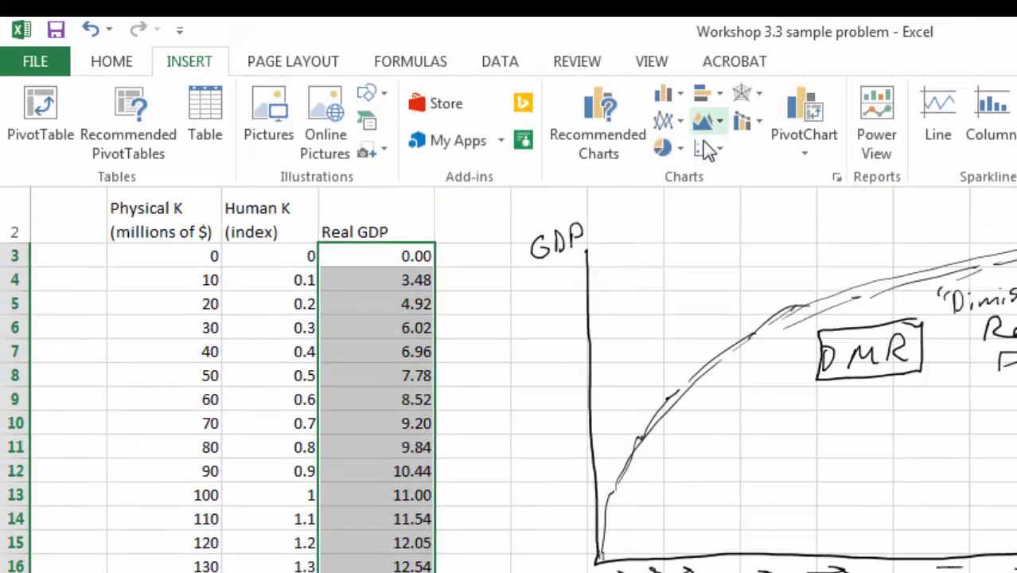
{"action": "left_click", "coordinate": [678, 127]}
{"action": "left_click", "coordinate": [676, 200]}
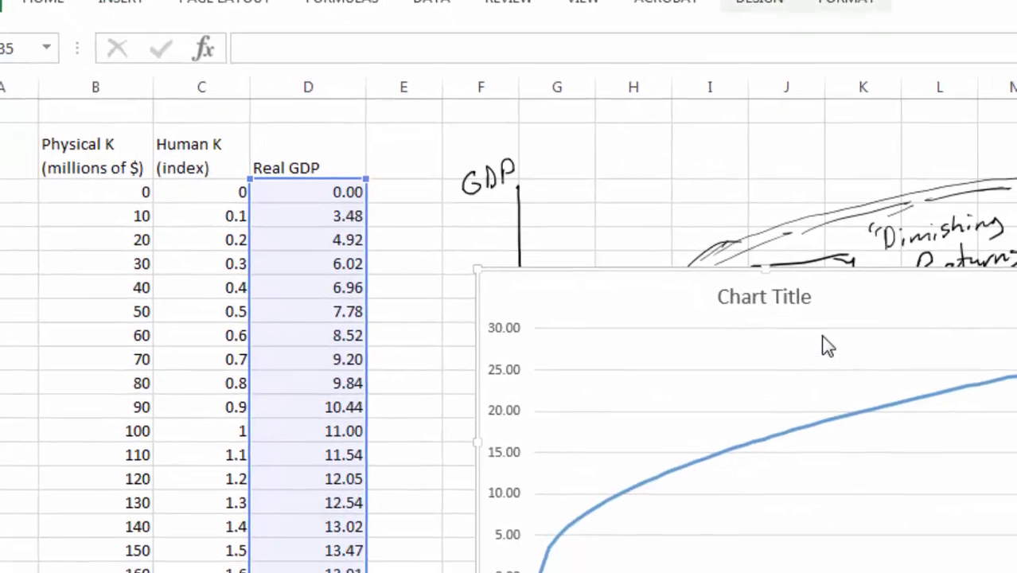
{"action": "left_click", "coordinate": [744, 249]}
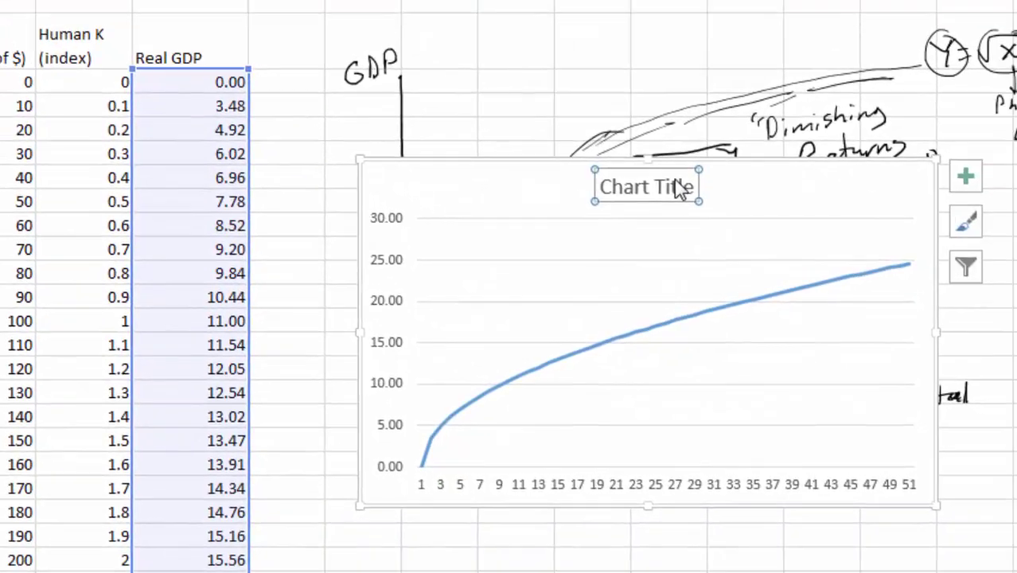
{"action": "type", "text": "Output as a Function of Capital"}
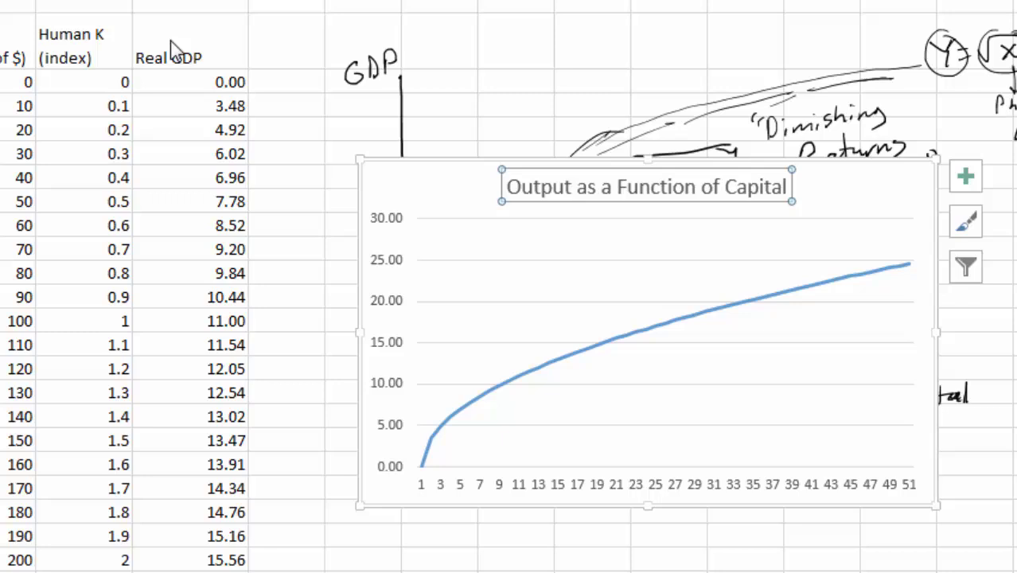
{"action": "left_click", "coordinate": [175, 58]}
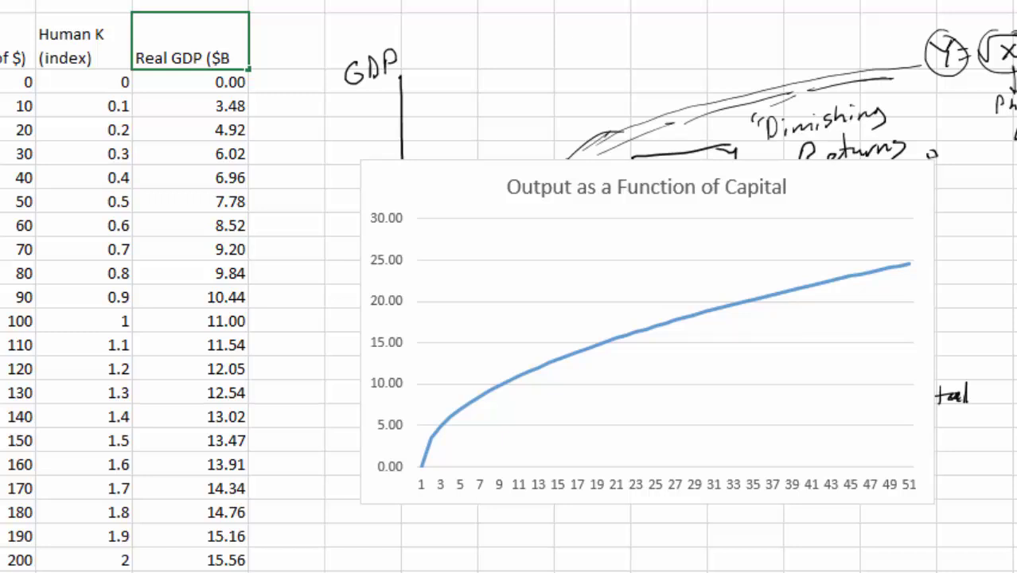
Finish the D2 header as Real GDP ($B 2009) and add axis titles to the chart
{"action": "type", "text": "2009"}
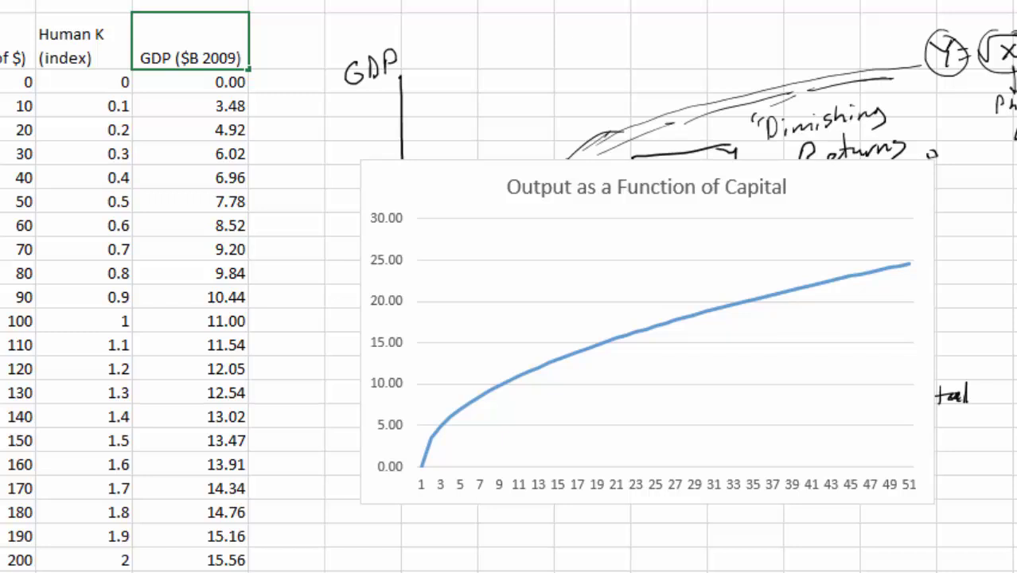
{"action": "left_click", "coordinate": [923, 171]}
{"action": "left_click", "coordinate": [965, 177]}
{"action": "left_click", "coordinate": [1015, 230]}
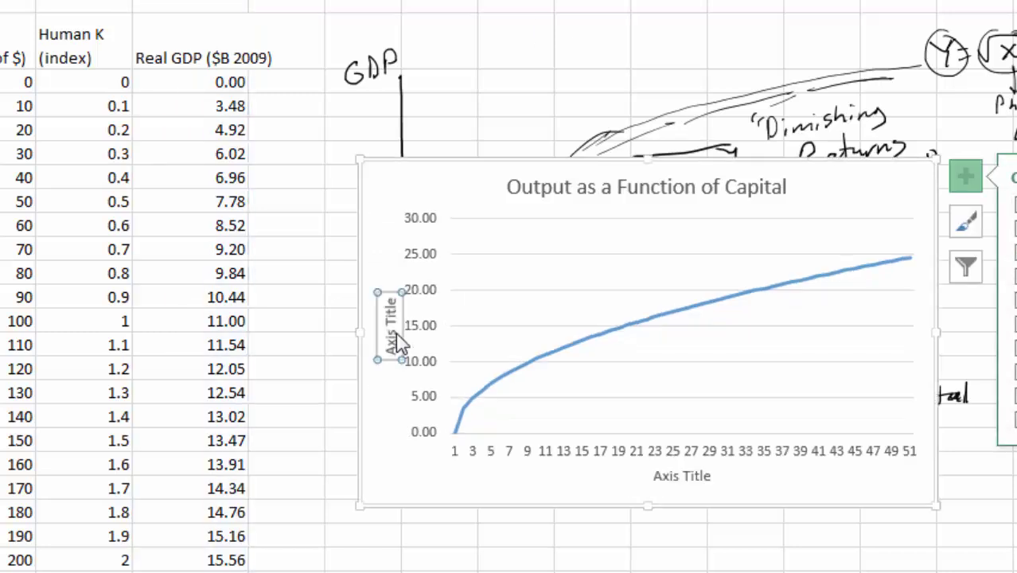
Title the vertical axis 'Billions 2009 $' and the horizontal axis 'Capital Inputs (Aggregate)'
{"action": "left_click", "coordinate": [390, 349]}
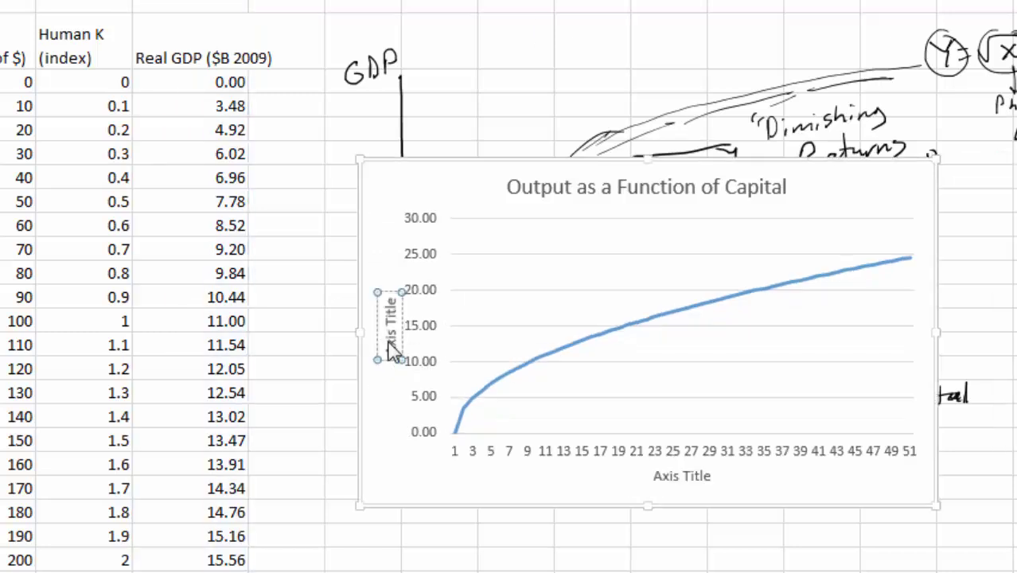
{"action": "key", "text": "BackSpace"}
{"action": "key", "text": "BackSpace"}
{"action": "key", "text": "BackSpace"}
{"action": "key", "text": "BackSpace"}
{"action": "key", "text": "BackSpace"}
{"action": "key", "text": "BackSpace"}
{"action": "key", "text": "BackSpace"}
{"action": "key", "text": "BackSpace"}
{"action": "key", "text": "BackSpace"}
{"action": "key", "text": "BackSpace"}
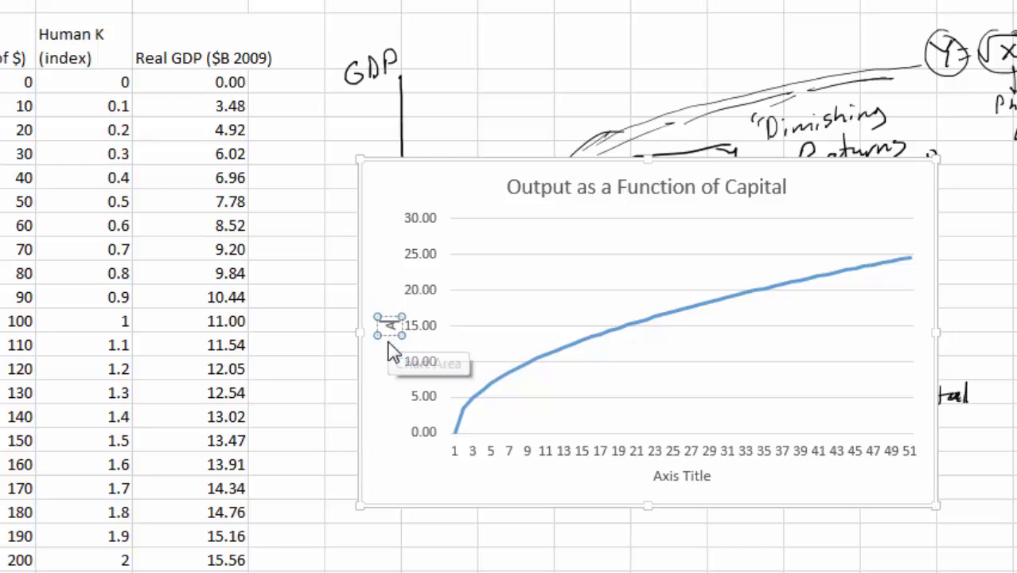
{"action": "type", "text": "Billions"}
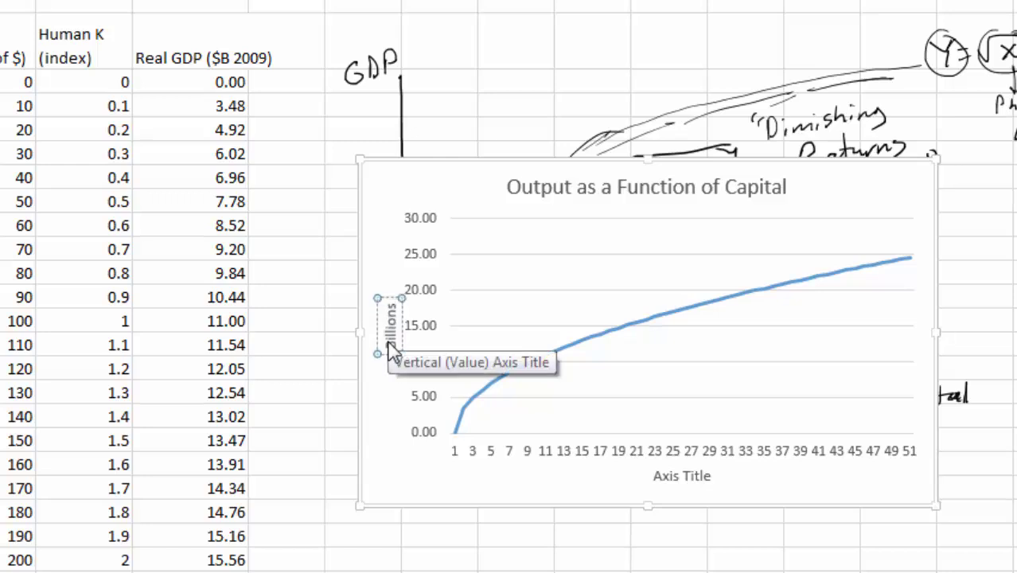
{"action": "type", "text": " 2009 $"}
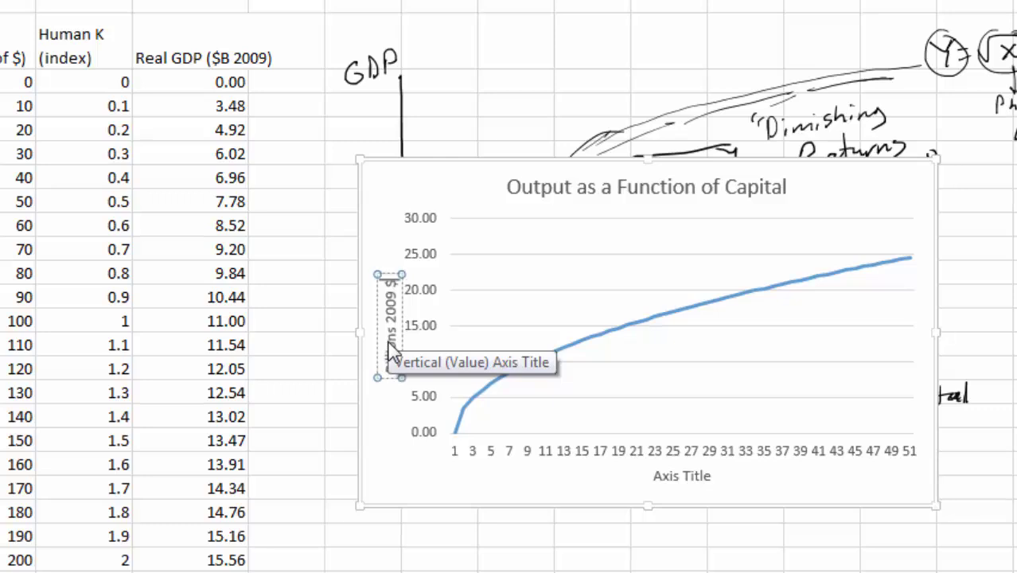
{"action": "left_click", "coordinate": [682, 480]}
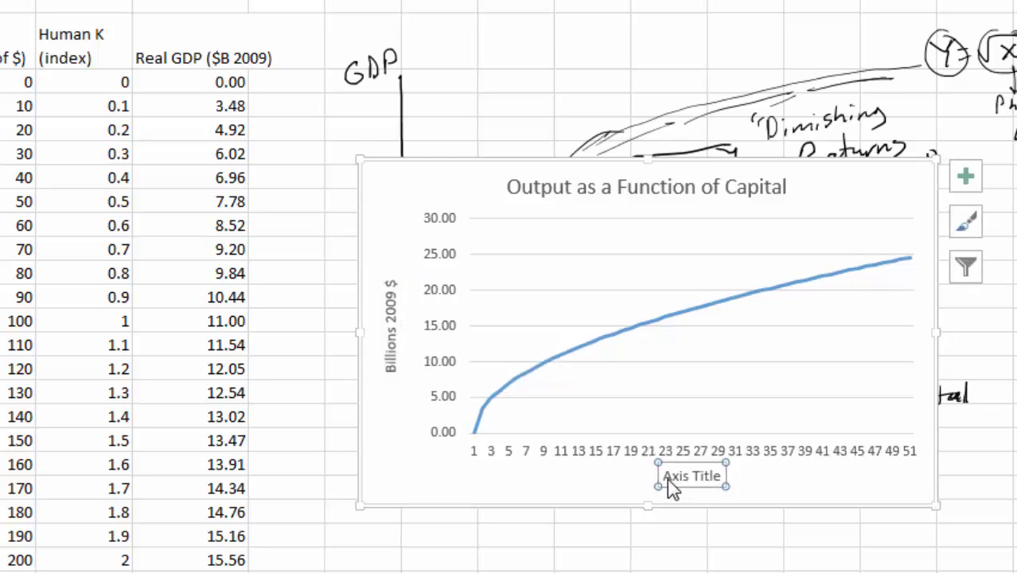
{"action": "left_click", "coordinate": [667, 480]}
{"action": "key", "text": "ctrl+a"}
{"action": "type", "text": "Capital"}
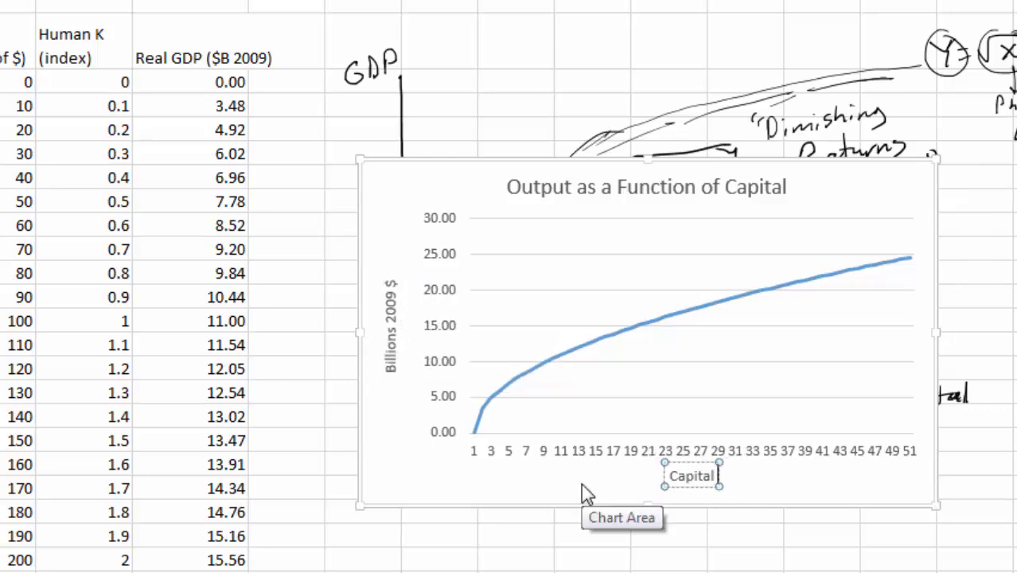
{"action": "type", "text": "Inputs (Aggregate"}
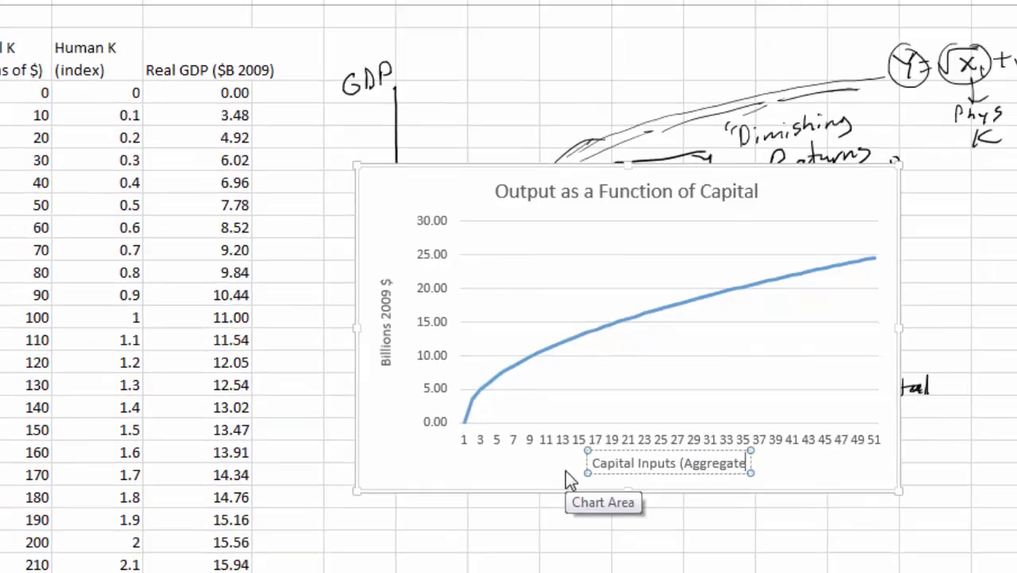
{"action": "type", "text": ")"}
Reposition the chart up over the hand-drawn sketch
{"action": "left_click_drag", "start_coordinate": [567, 476], "coordinate": [586, 572]}
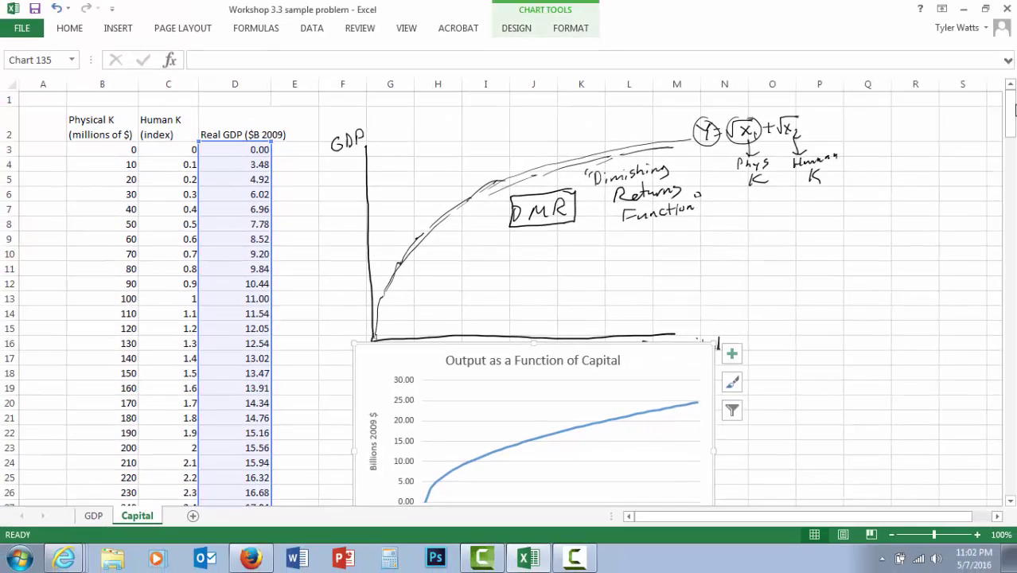
{"action": "left_click_drag", "start_coordinate": [1010, 111], "coordinate": [1009, 127]}
{"action": "left_click_drag", "start_coordinate": [668, 202], "coordinate": [668, 216]}
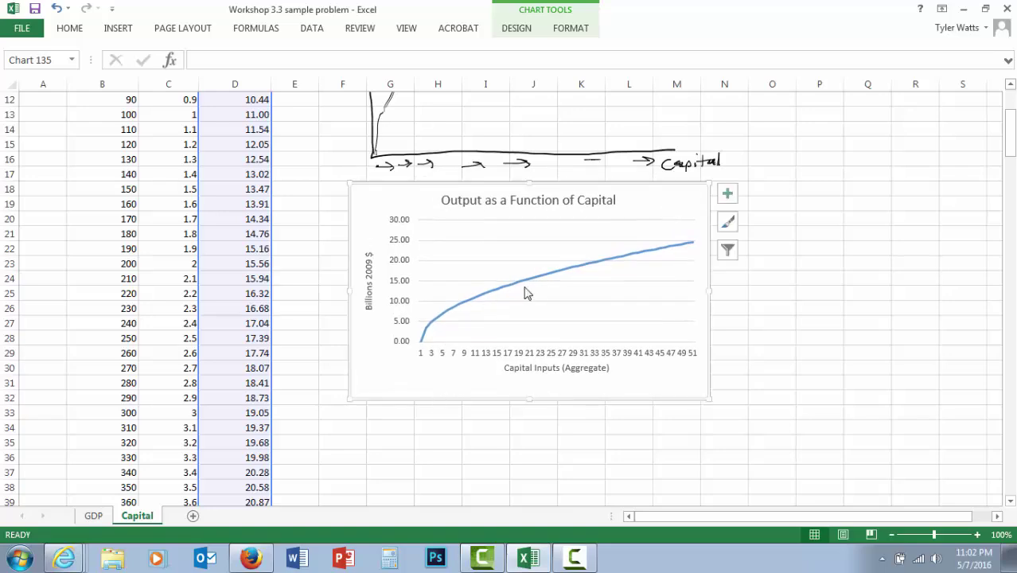
{"action": "left_click", "coordinate": [901, 175]}
{"action": "left_click_drag", "start_coordinate": [1009, 127], "coordinate": [1009, 112]}
{"action": "mouse_move", "coordinate": [547, 376]}
{"action": "left_mouse_down"}
{"action": "mouse_move", "coordinate": [549, 192]}
{"action": "mouse_move", "coordinate": [567, 132]}
{"action": "mouse_move", "coordinate": [558, 137]}
{"action": "left_mouse_up"}
Change D3 to =(B3^0.5)+2*(C3^0.5) and fill it down the Real GDP column
{"action": "left_click", "coordinate": [288, 194]}
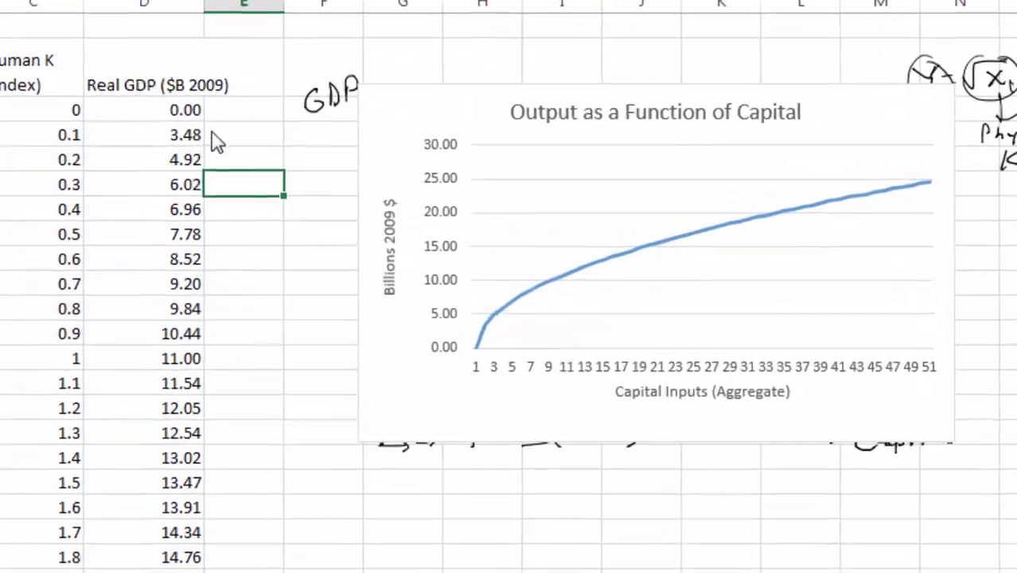
{"action": "left_click", "coordinate": [191, 111]}
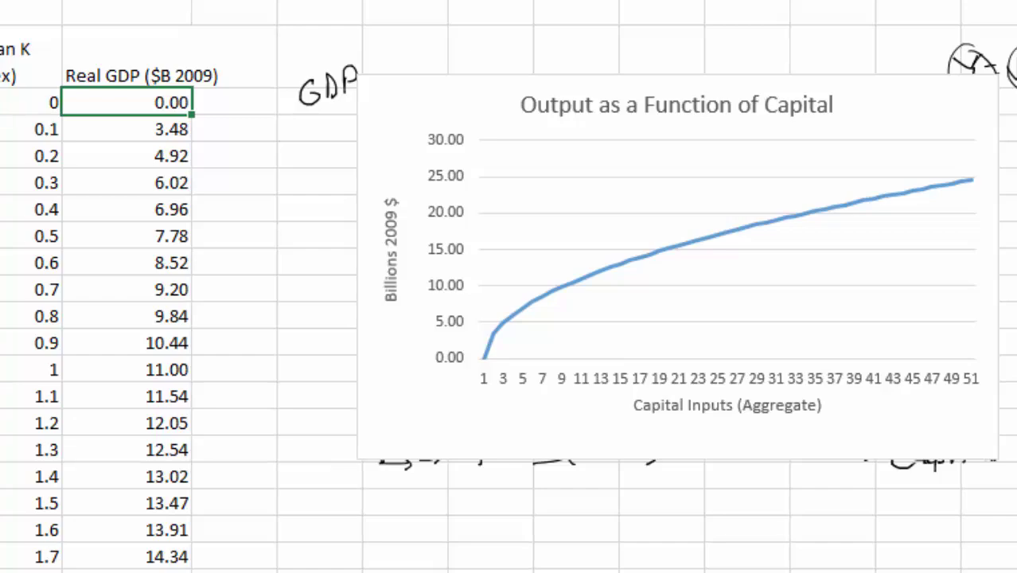
{"action": "key", "text": "F2"}
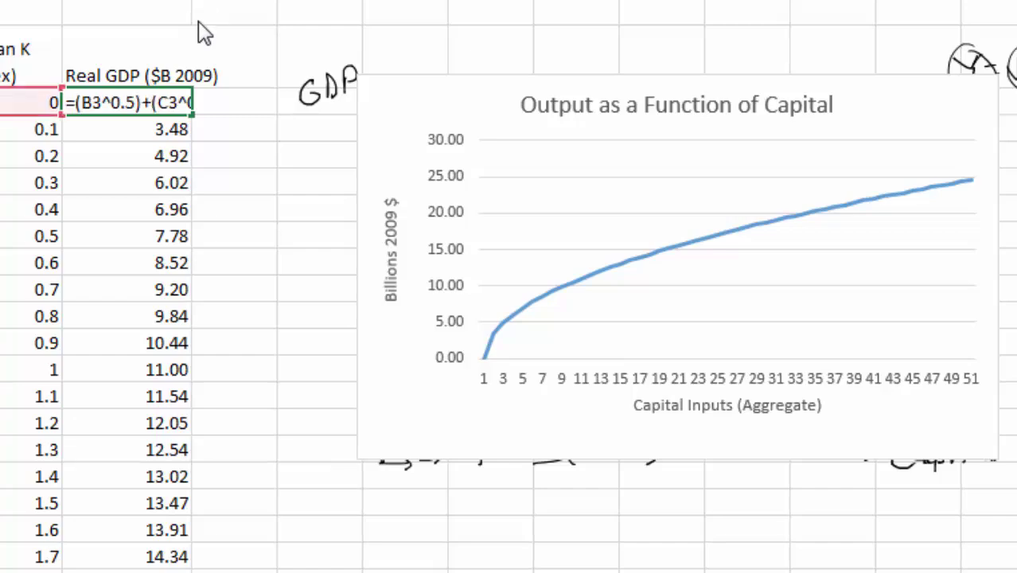
{"action": "type", "text": "2"}
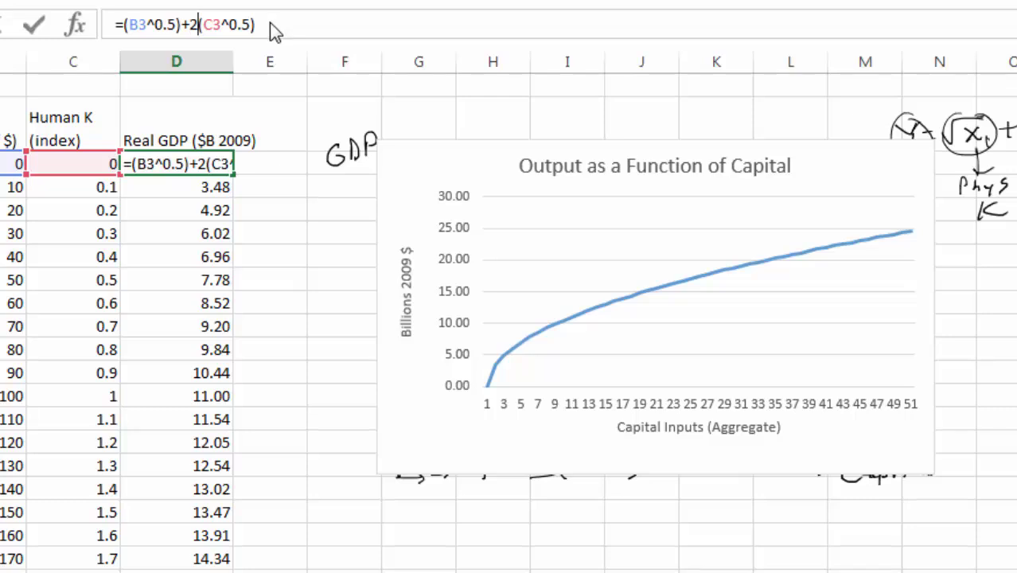
{"action": "key", "text": "Return"}
{"action": "left_click", "coordinate": [584, 448]}
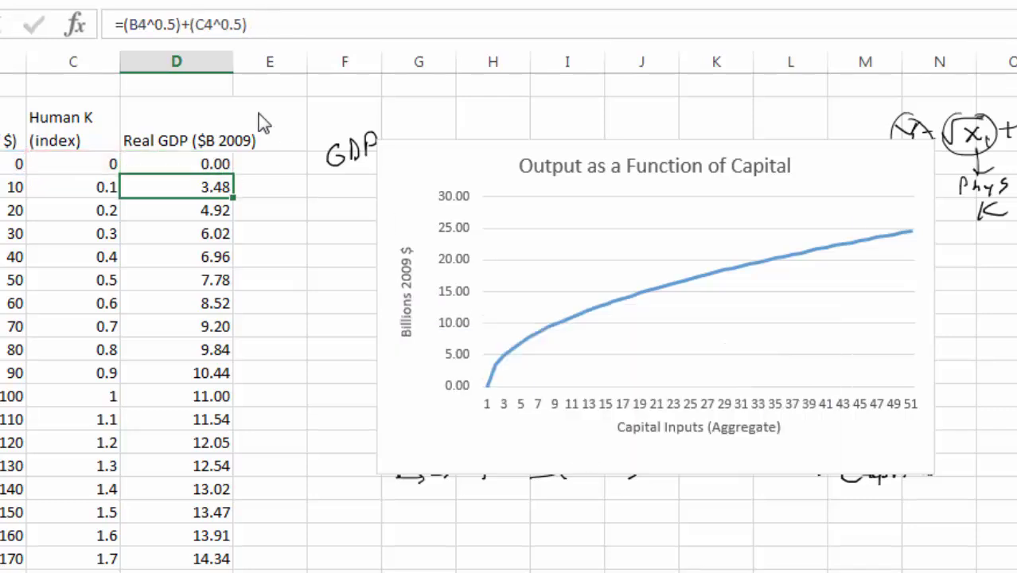
{"action": "left_click", "coordinate": [219, 167]}
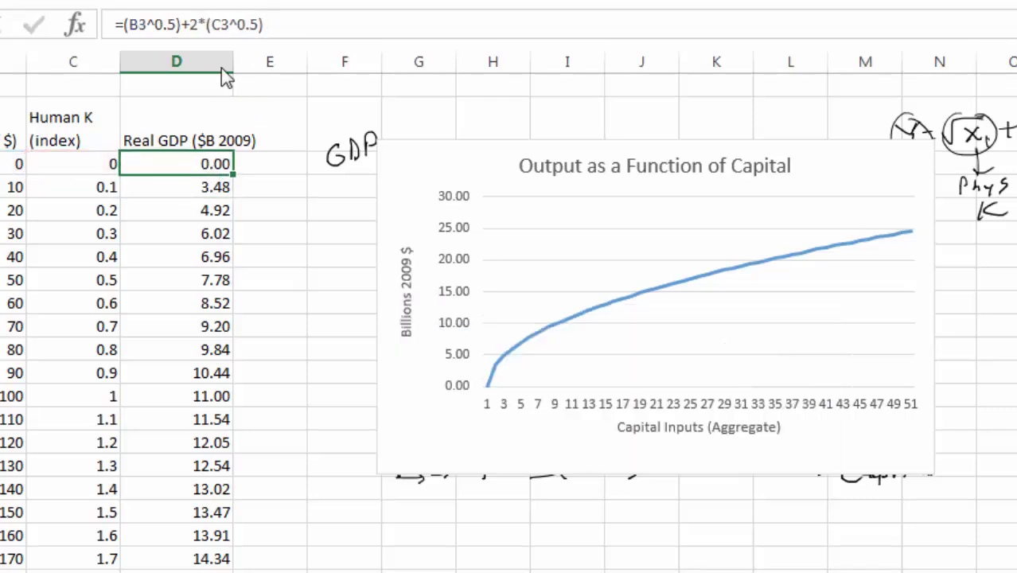
{"action": "double_click", "coordinate": [234, 175]}
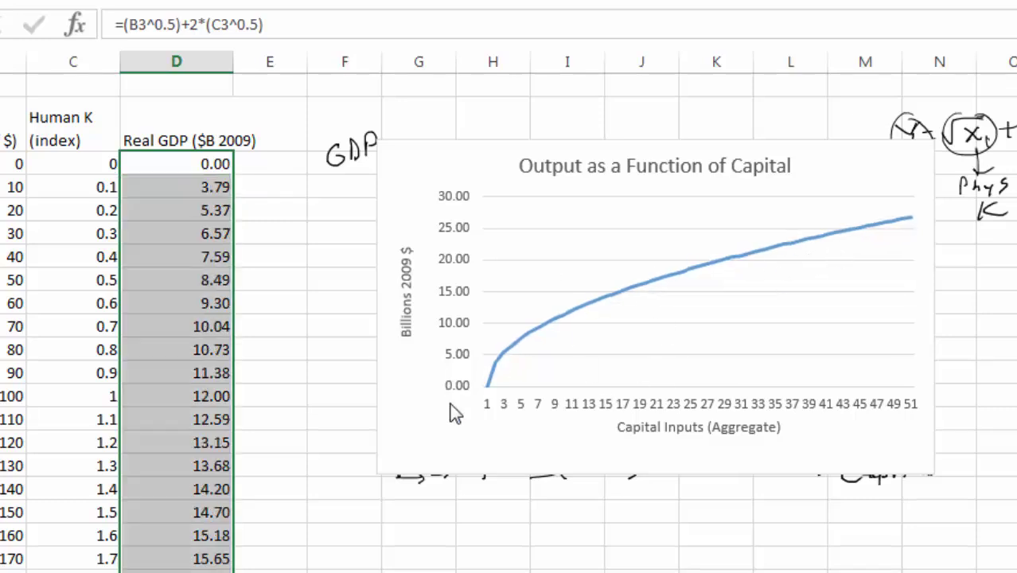
Raise the human-capital coefficient to 4, giving =(B3^0.5)+4*(C3^0.5), and refill the column
{"action": "left_click", "coordinate": [181, 162]}
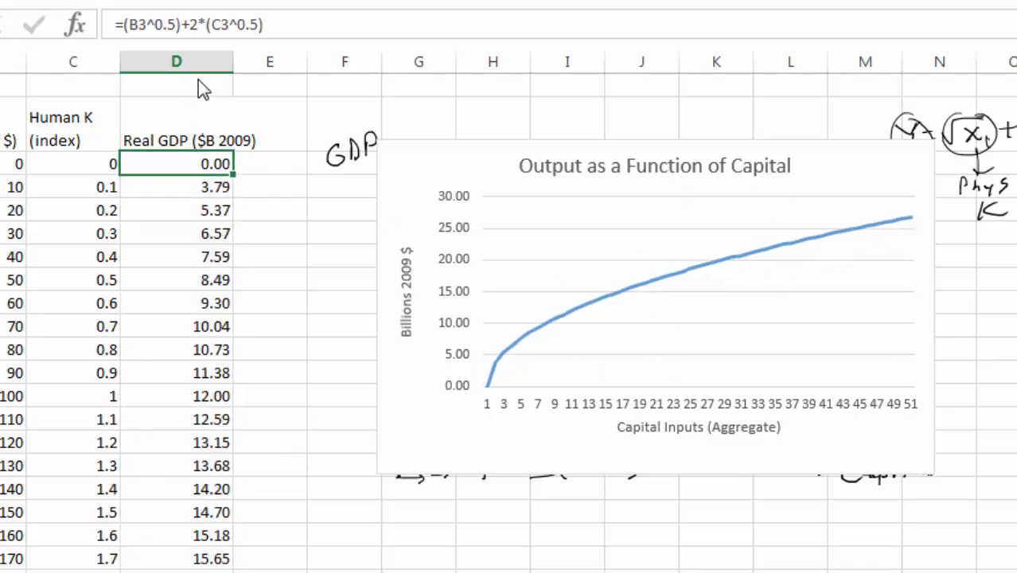
{"action": "left_click", "coordinate": [194, 31]}
{"action": "key", "text": "BackSpace"}
{"action": "type", "text": "4"}
{"action": "key", "text": "Return"}
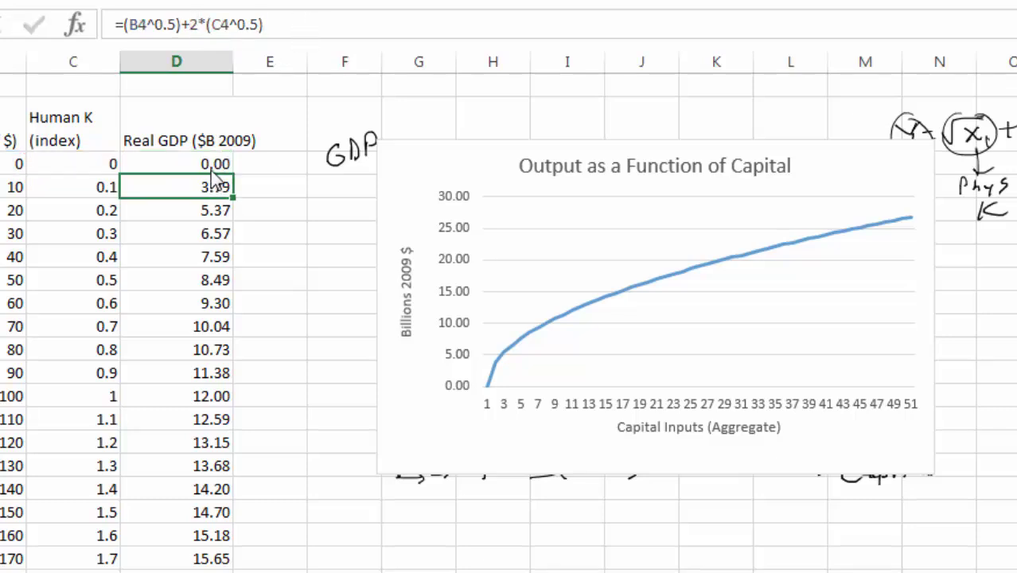
{"action": "left_click", "coordinate": [213, 169]}
{"action": "double_click", "coordinate": [234, 175]}
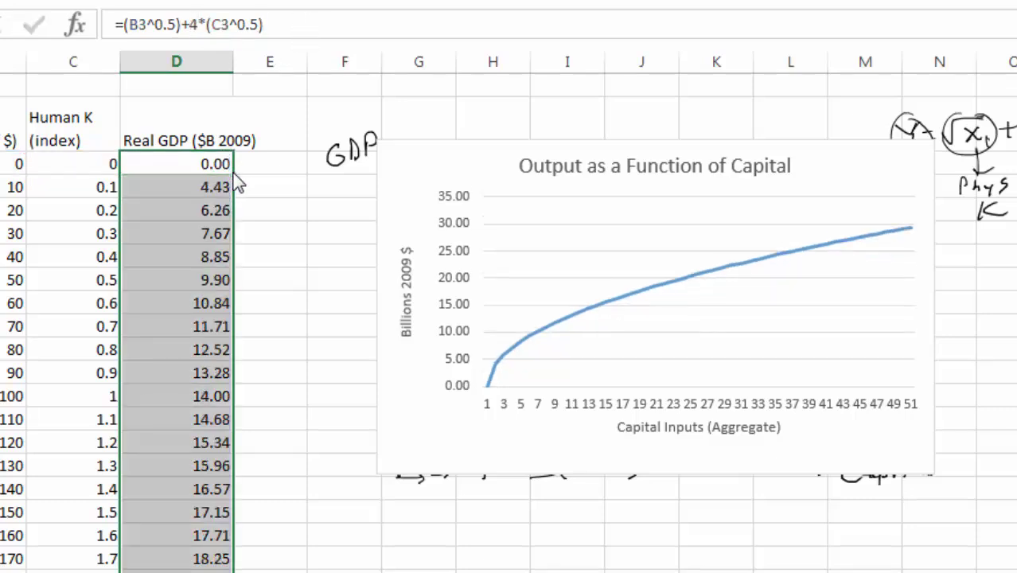
{"action": "left_click", "coordinate": [429, 461]}
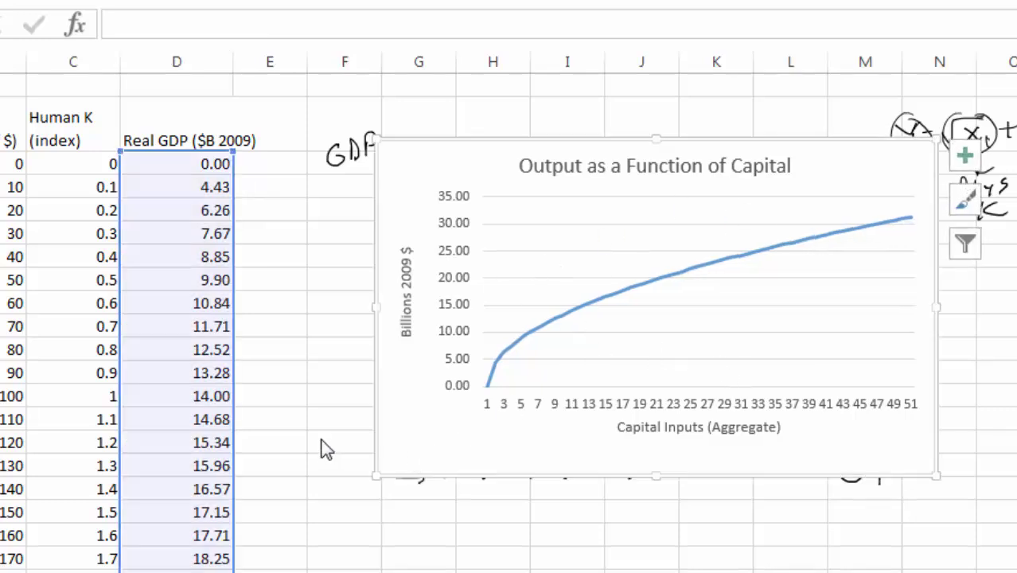
{"action": "left_click", "coordinate": [519, 537]}
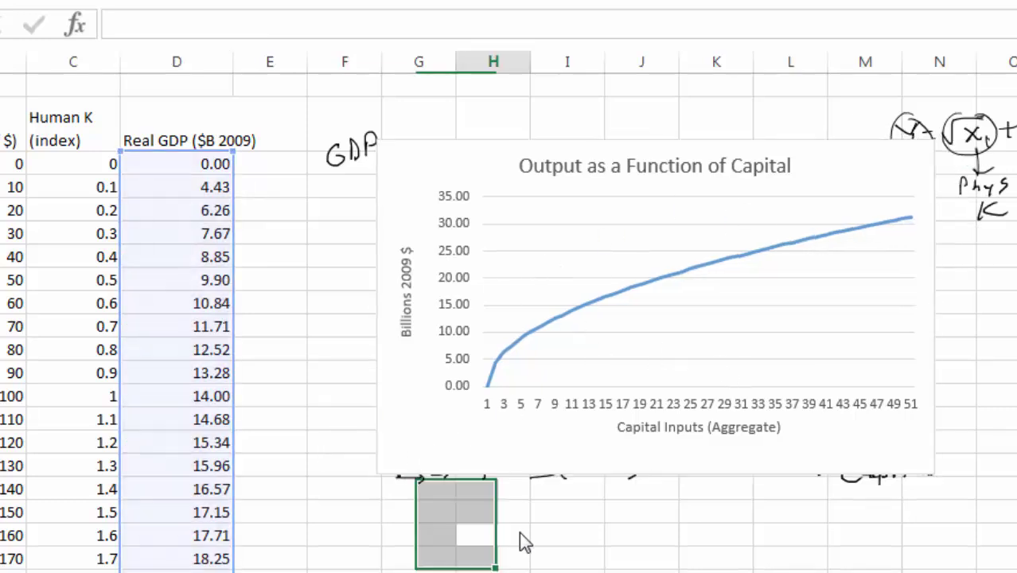
{"action": "mouse_move", "coordinate": [501, 230]}
{"action": "left_mouse_down"}
{"action": "mouse_move", "coordinate": [447, 325]}
{"action": "mouse_move", "coordinate": [478, 488]}
{"action": "mouse_move", "coordinate": [527, 486]}
{"action": "left_mouse_up"}
{"action": "left_click_drag", "start_coordinate": [80, 163], "coordinate": [32, 350]}
{"action": "left_click_drag", "start_coordinate": [224, 239], "coordinate": [219, 306]}
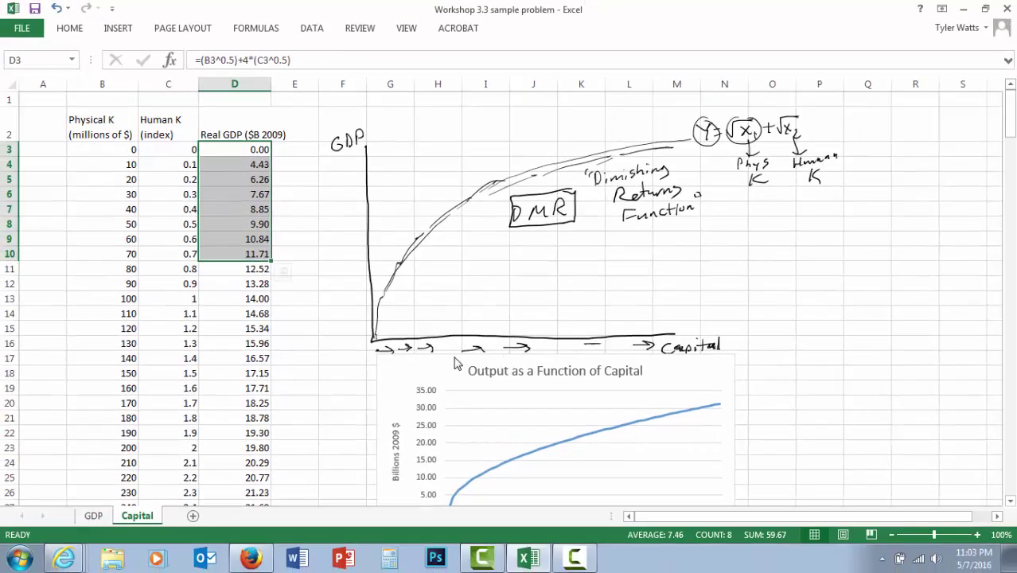
{"action": "left_click", "coordinate": [456, 363]}
{"action": "mouse_move", "coordinate": [456, 363]}
{"action": "left_mouse_down"}
{"action": "mouse_move", "coordinate": [452, 195]}
{"action": "mouse_move", "coordinate": [434, 150]}
{"action": "mouse_move", "coordinate": [415, 136]}
{"action": "mouse_move", "coordinate": [419, 147]}
{"action": "left_mouse_up"}
{"action": "left_click", "coordinate": [416, 372]}
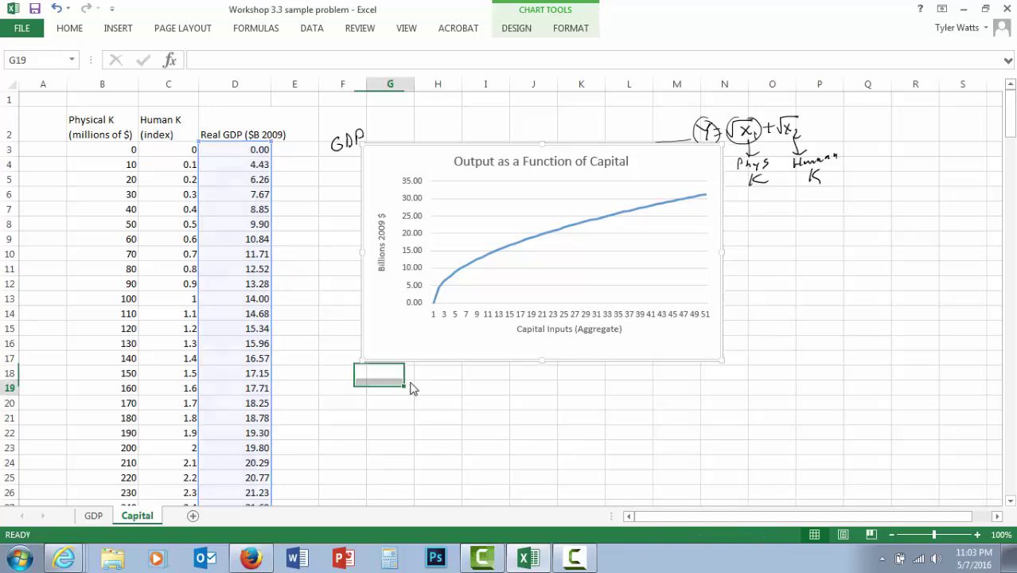
{"action": "left_click", "coordinate": [251, 557]}
{"action": "left_click", "coordinate": [608, 14]}
{"action": "left_click", "coordinate": [406, 19]}
{"action": "left_click", "coordinate": [265, 14]}
{"action": "left_click", "coordinate": [713, 12]}
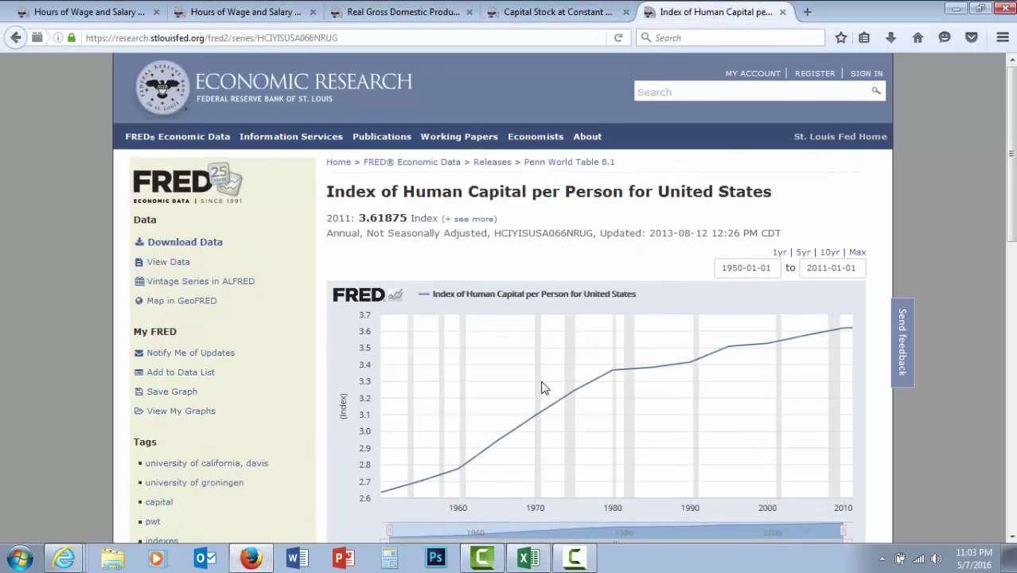
Switch to the GDP sheet showing answers a–e (2.43%, $66.99, $67.25, 0.38%, 28.8, 14.4)
{"action": "left_click", "coordinate": [529, 557]}
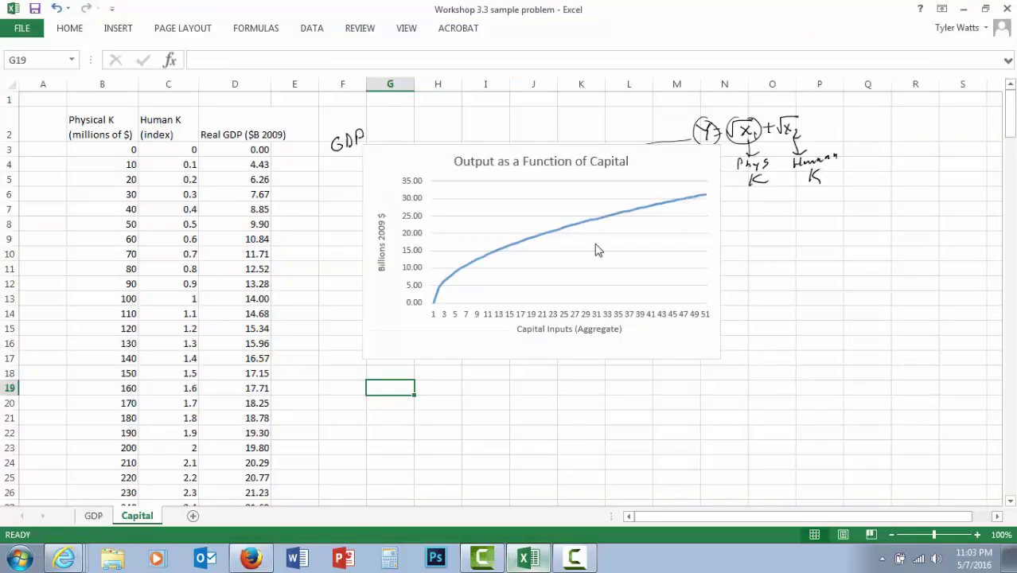
{"action": "left_click", "coordinate": [894, 256]}
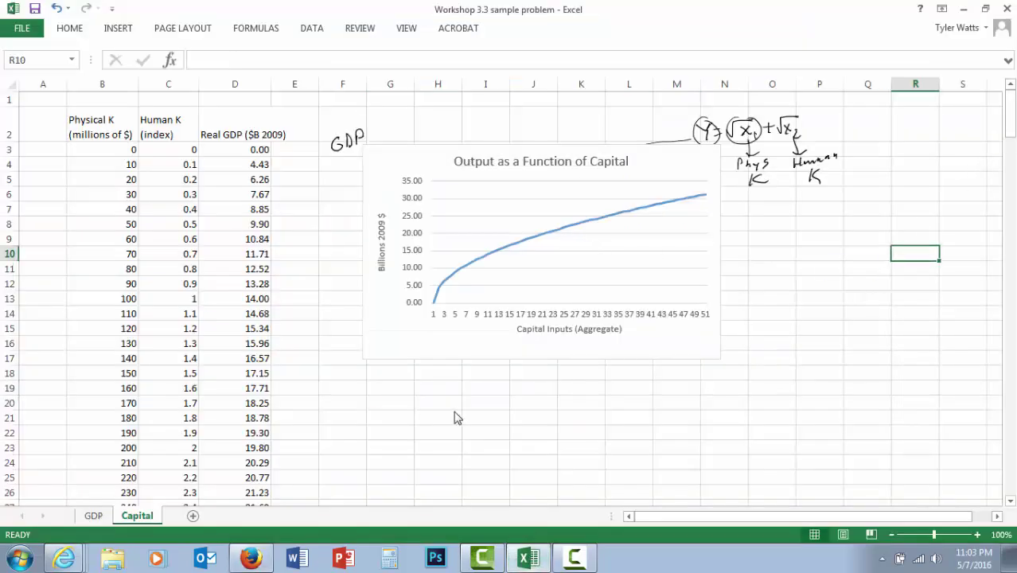
{"action": "left_click", "coordinate": [410, 402]}
{"action": "left_click", "coordinate": [93, 516]}
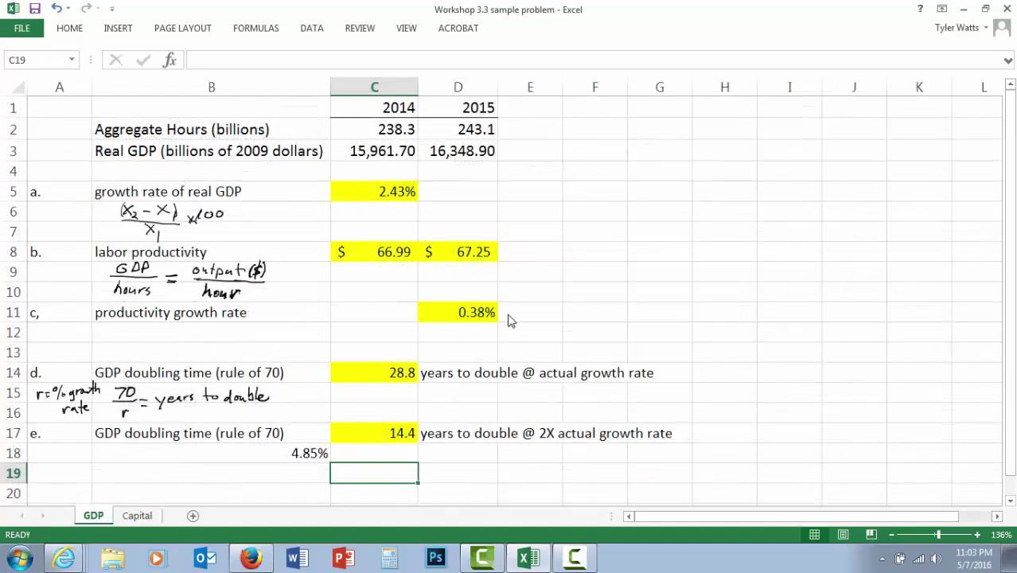
{"action": "left_click", "coordinate": [586, 278]}
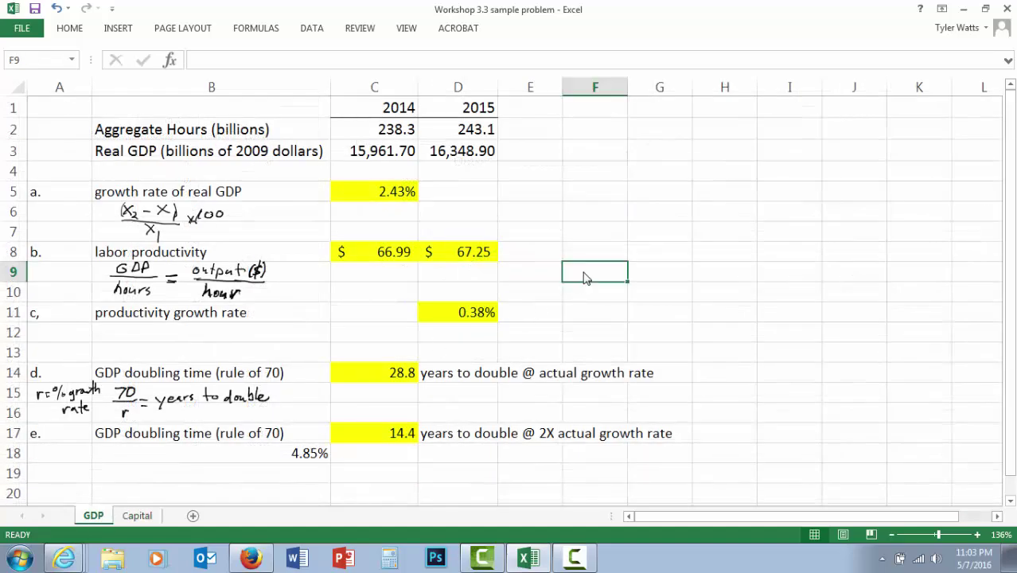